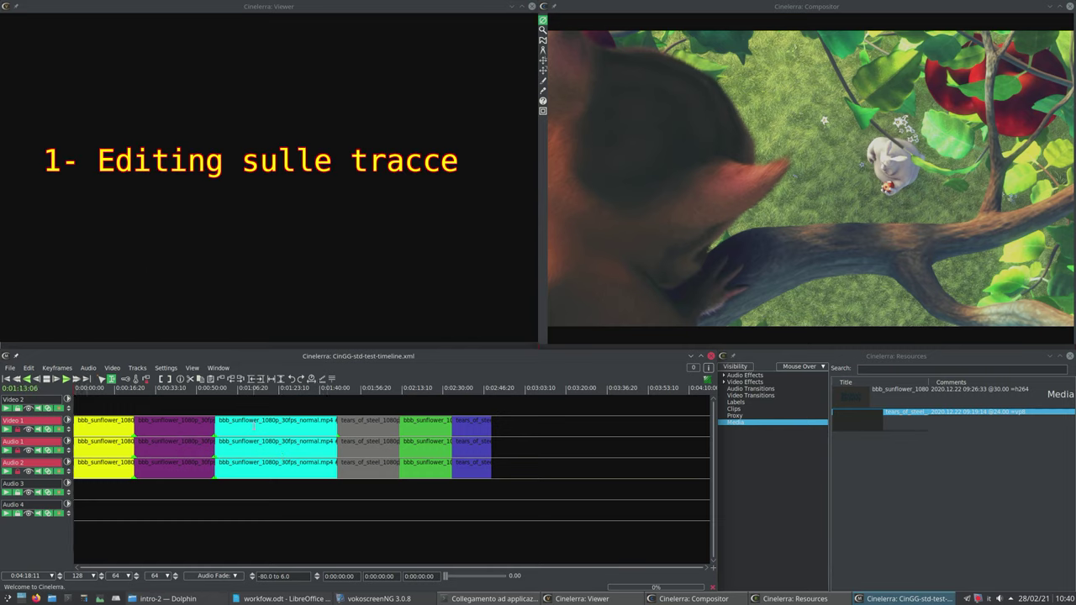
# Bring up the parameters for a new project and dismiss them without creating one
pyautogui.press('n')
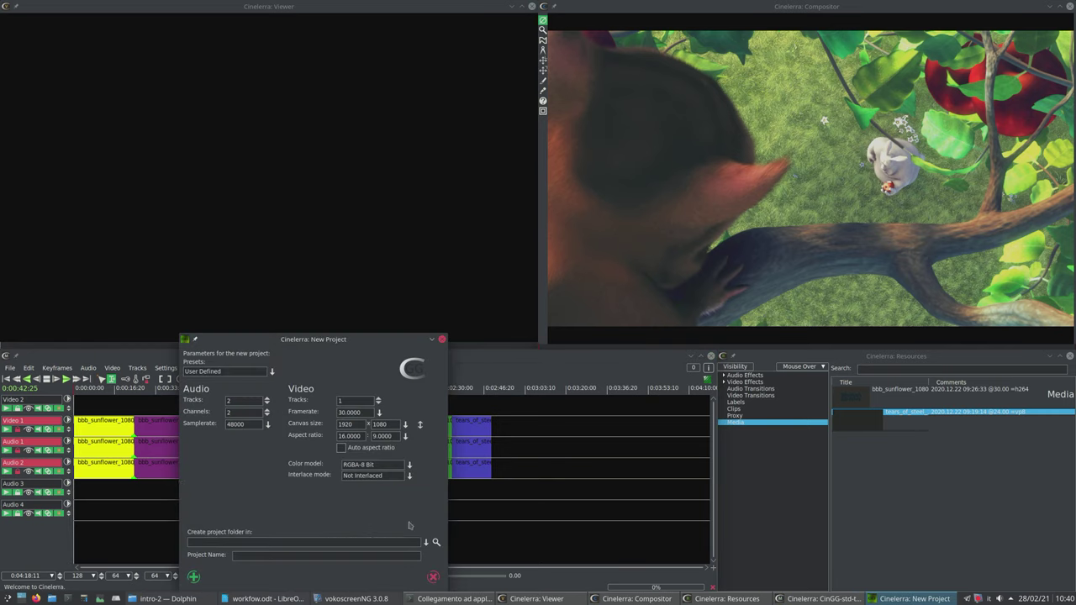
pyautogui.click(433, 578)
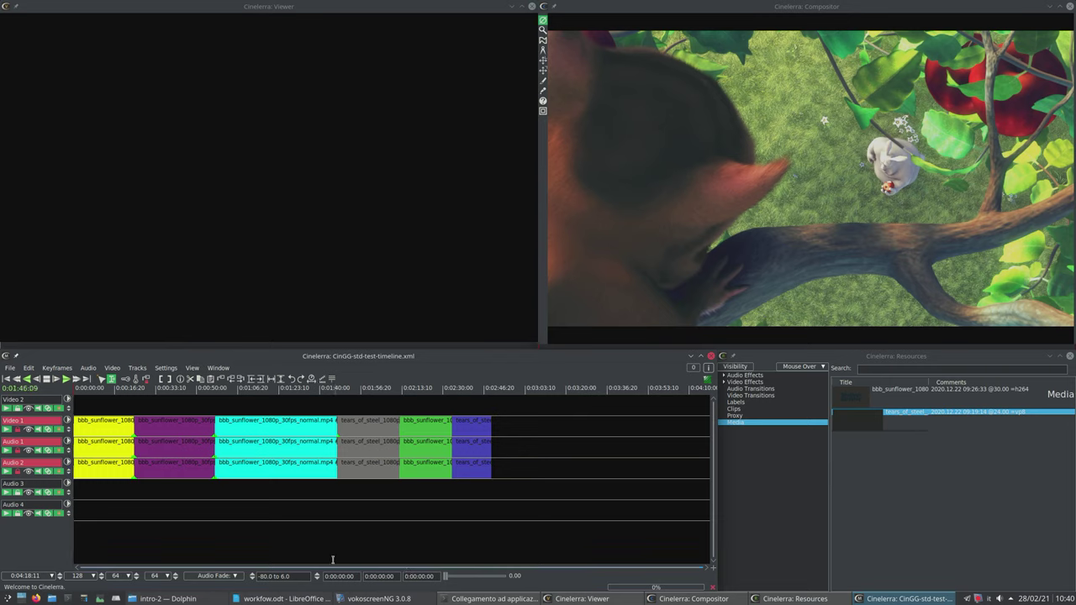
# Add a new video track above Video 2 and delete that same track
pyautogui.hotkey('shift', 't')
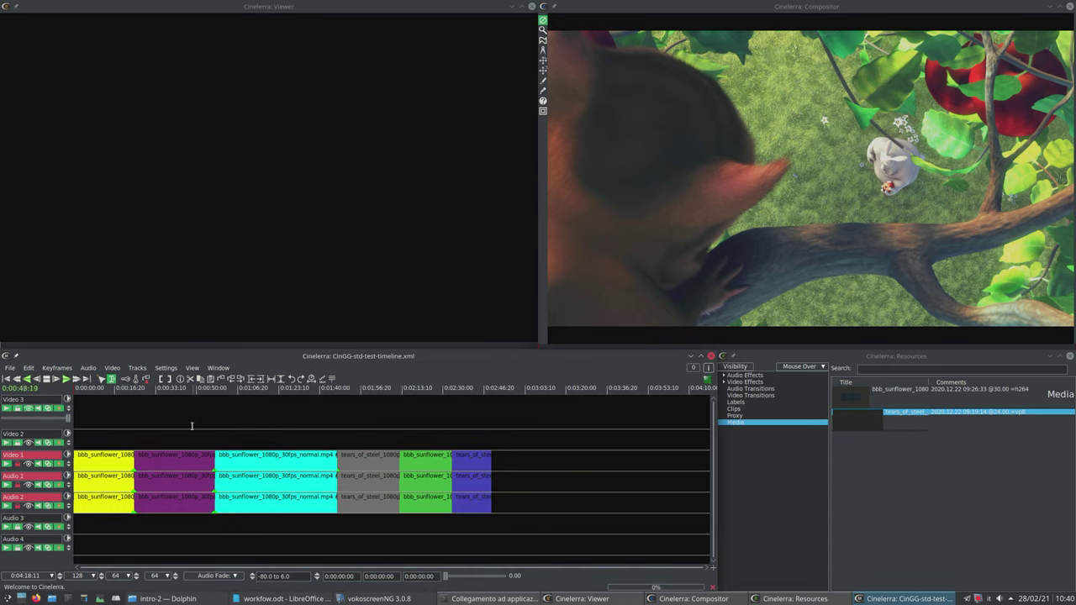
pyautogui.rightClick(227, 417)
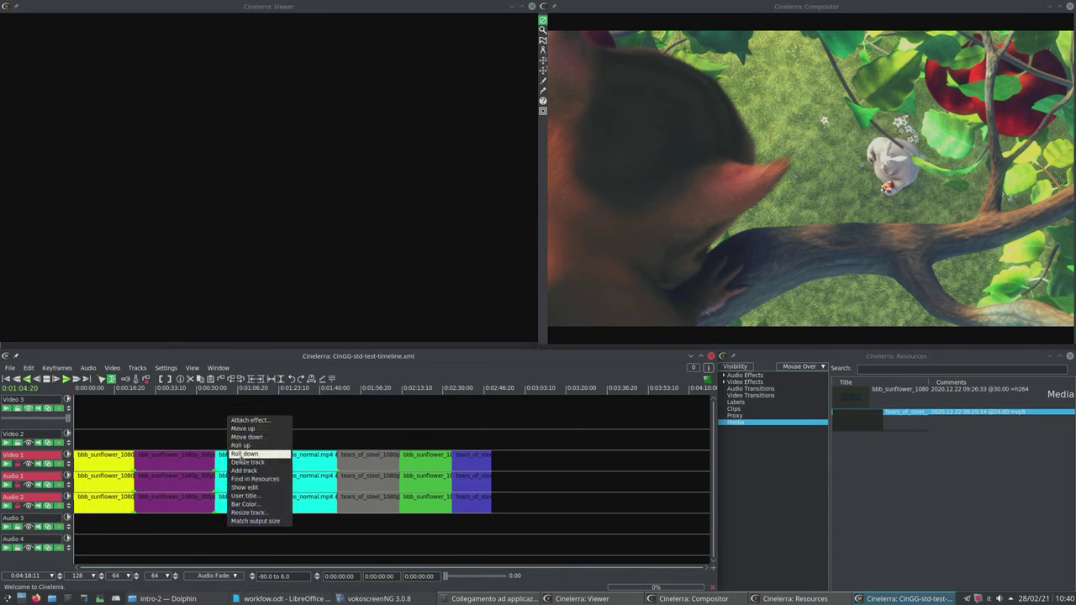
pyautogui.click(241, 462)
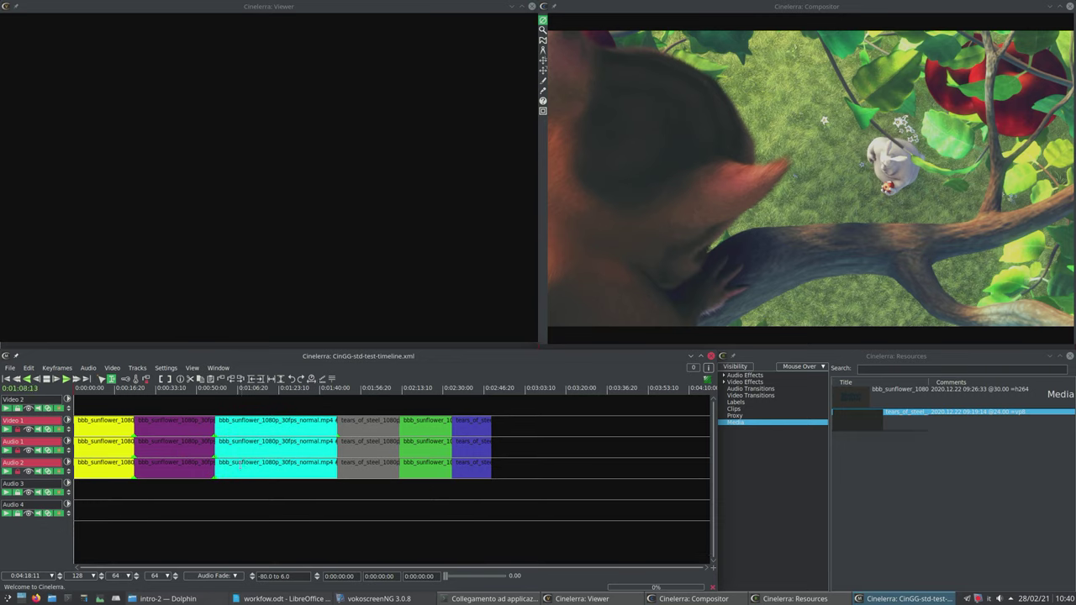
# Place the tears_of_steel media at the start of the empty Video 2 track
pyautogui.click(723, 435)
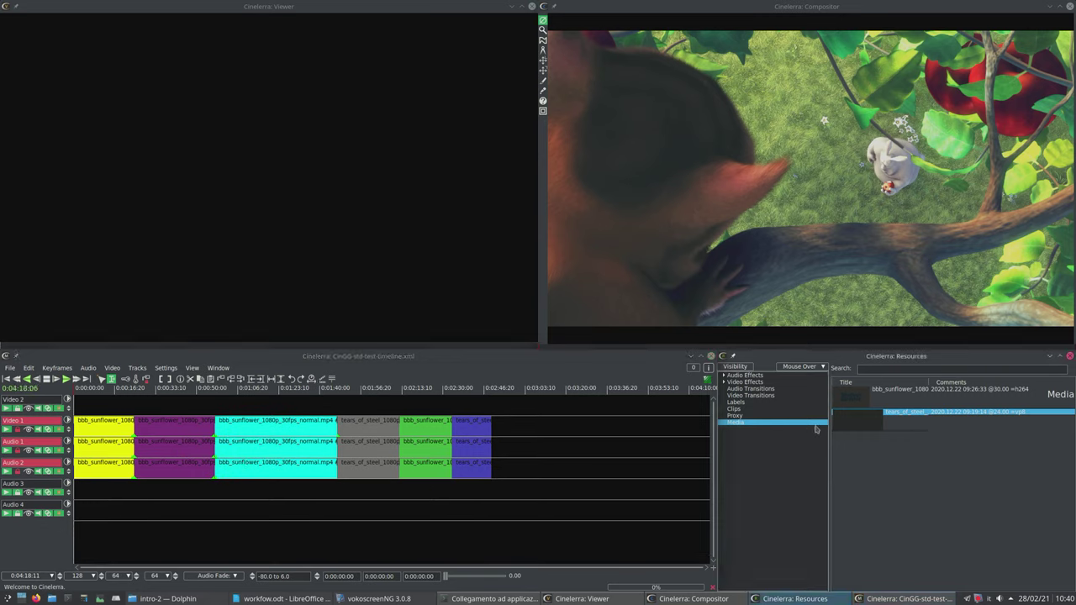
pyautogui.moveTo(852, 419)
pyautogui.mouseDown()
pyautogui.moveTo(329, 400)
pyautogui.moveTo(74, 410)
pyautogui.moveTo(145, 393)
pyautogui.mouseUp()
pyautogui.click(81, 408)
# Switch playback of the Video 2 track off and on and scrub the timeline to compare the composited picture
pyautogui.click(7, 408)
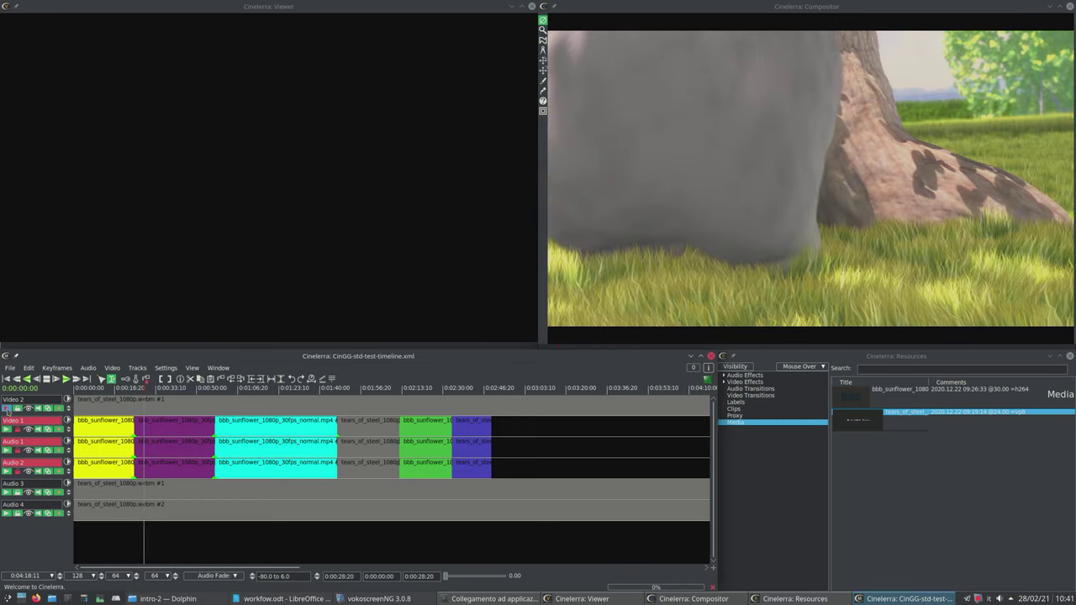
pyautogui.click(6, 409)
pyautogui.click(6, 408)
pyautogui.click(7, 409)
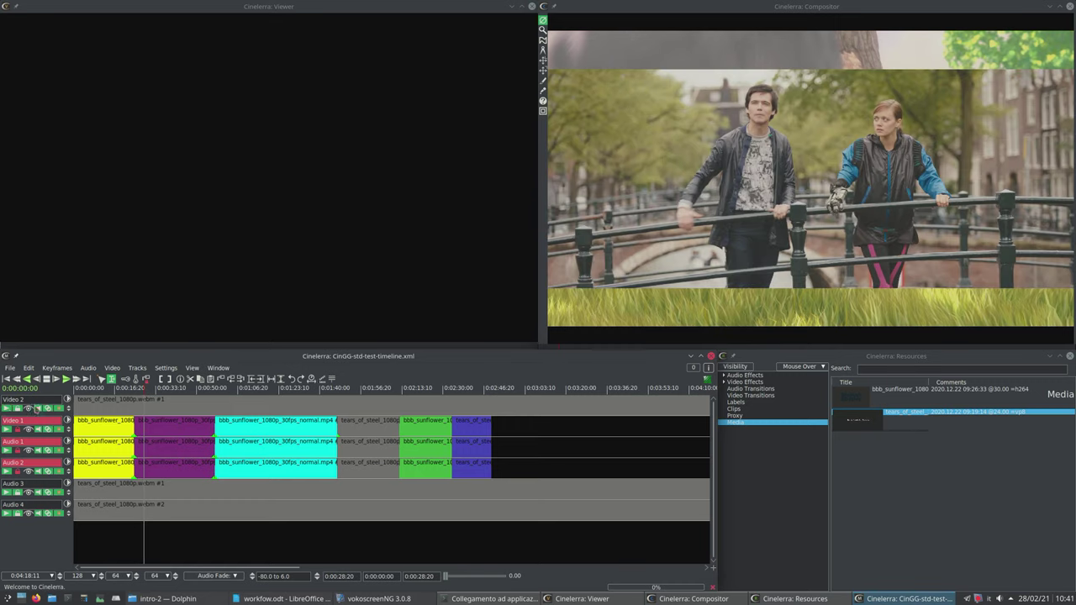
pyautogui.moveTo(141, 390); pyautogui.dragTo(184, 389)
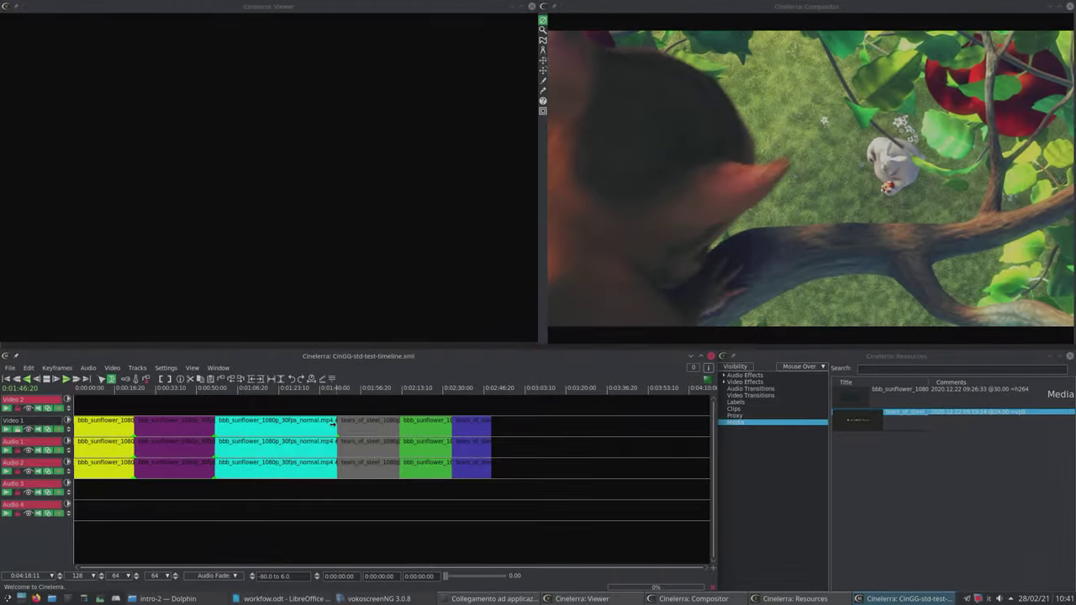
# Extend the grey tears_of_steel clip on Video 1 to start at 0:01:39:09 and end at 0:02:19:18
pyautogui.moveTo(332, 425); pyautogui.dragTo(319, 424)
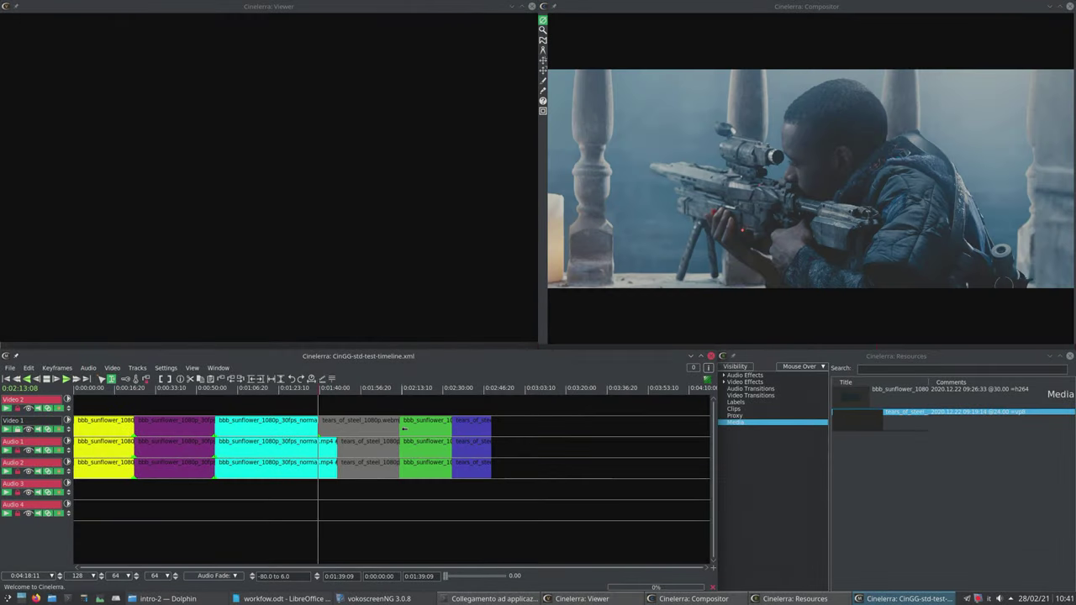
pyautogui.moveTo(400, 425); pyautogui.dragTo(417, 424)
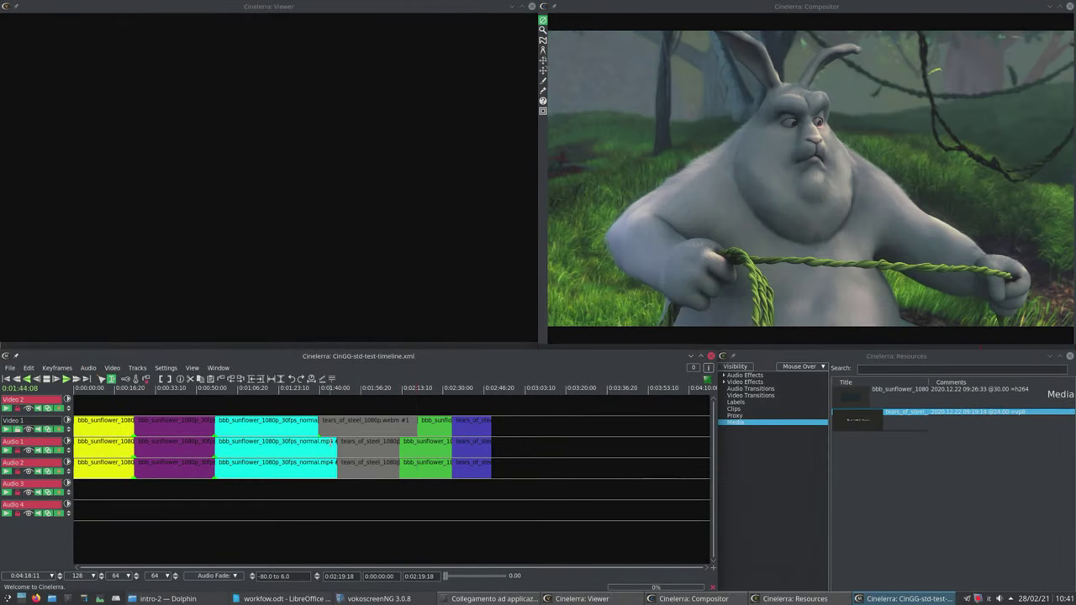
# Disarm Video 1 and add the B-Roll clip from the stored clips to the start of Video 2
pyautogui.click(755, 408)
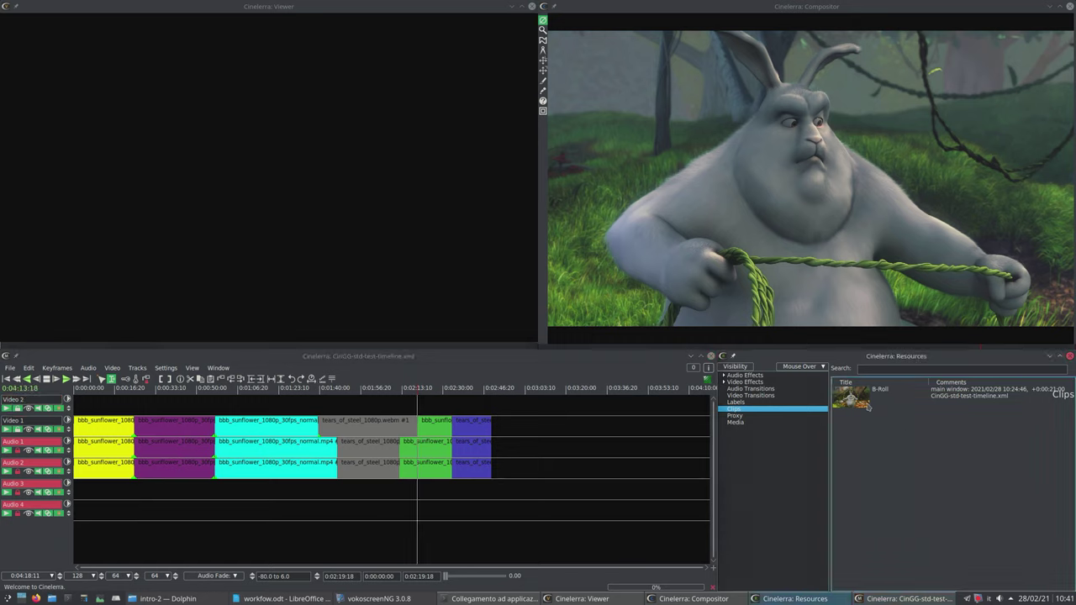
pyautogui.moveTo(824, 401)
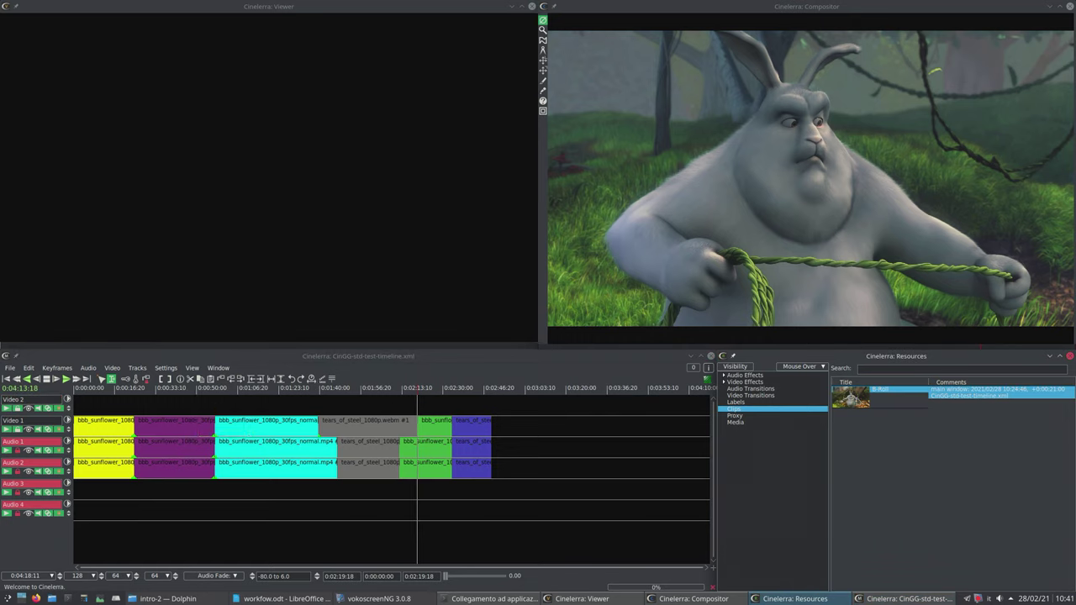
pyautogui.click(74, 433)
pyautogui.click(19, 429)
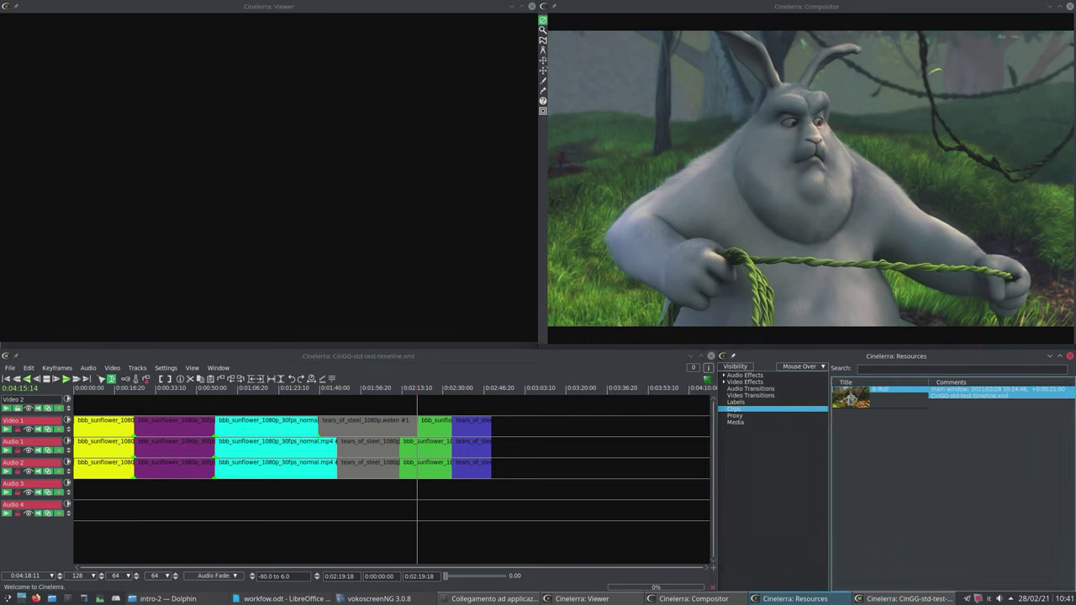
pyautogui.moveTo(850, 400); pyautogui.dragTo(107, 396)
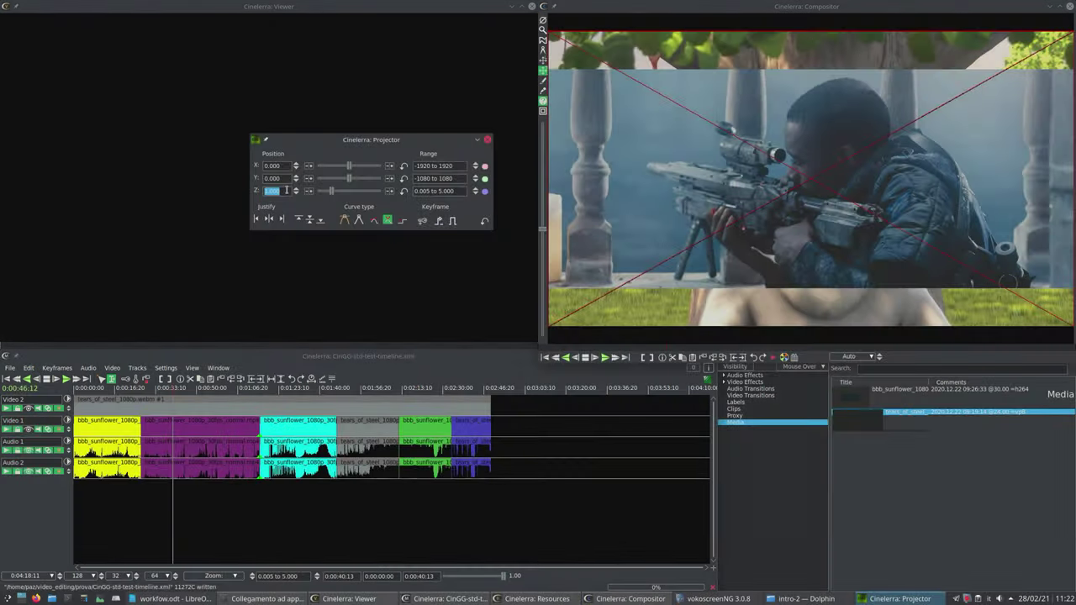
# Scale the Video 2 picture to 0.501 with the projector and shift it to about X 437, Y 302
pyautogui.write('0.501')
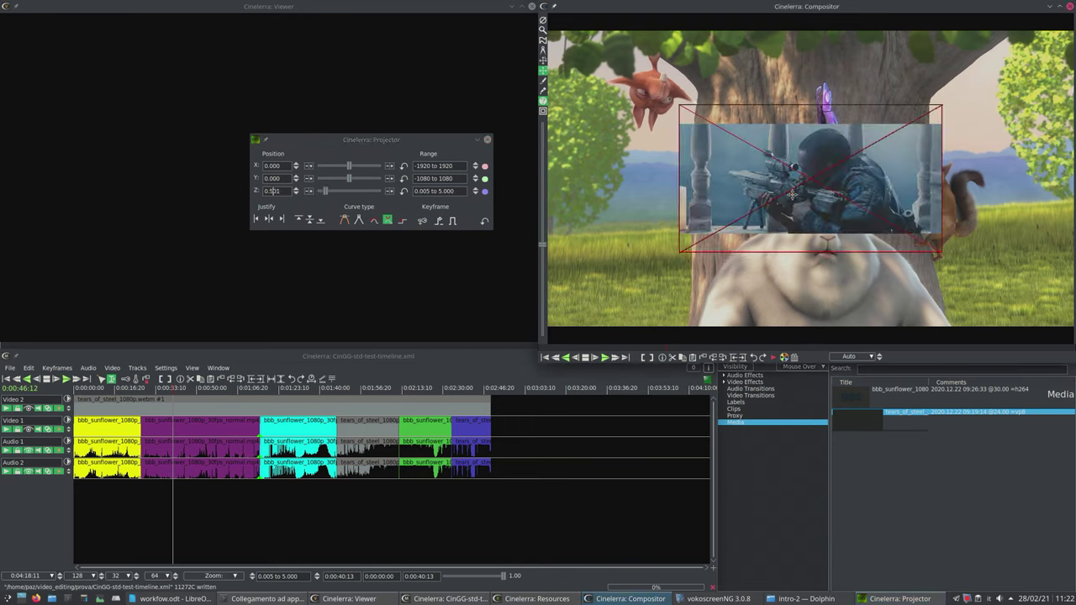
pyautogui.moveTo(795, 195); pyautogui.dragTo(915, 277)
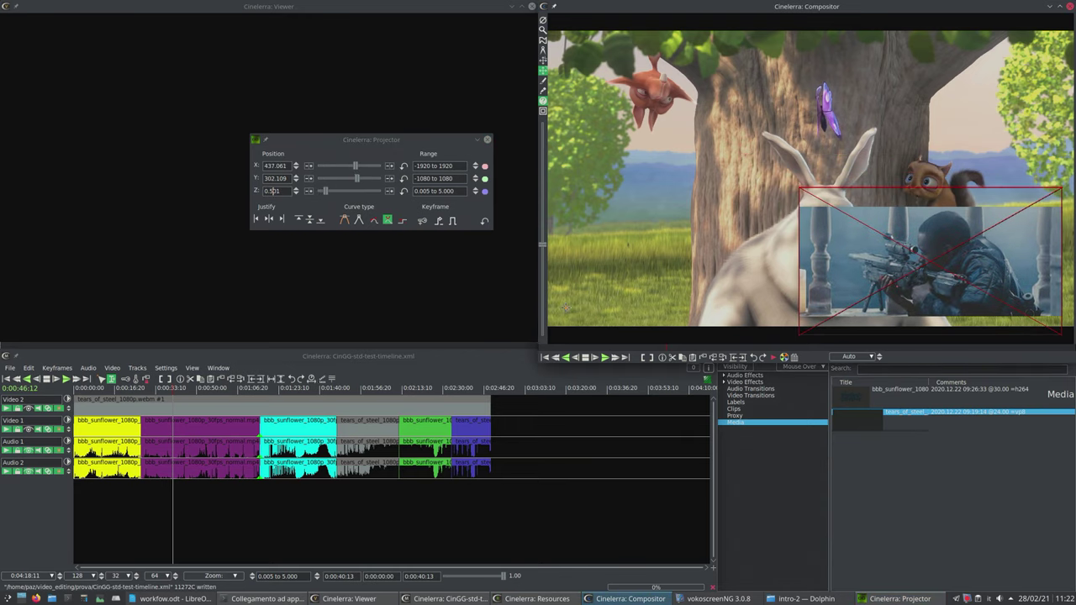
pyautogui.click(543, 19)
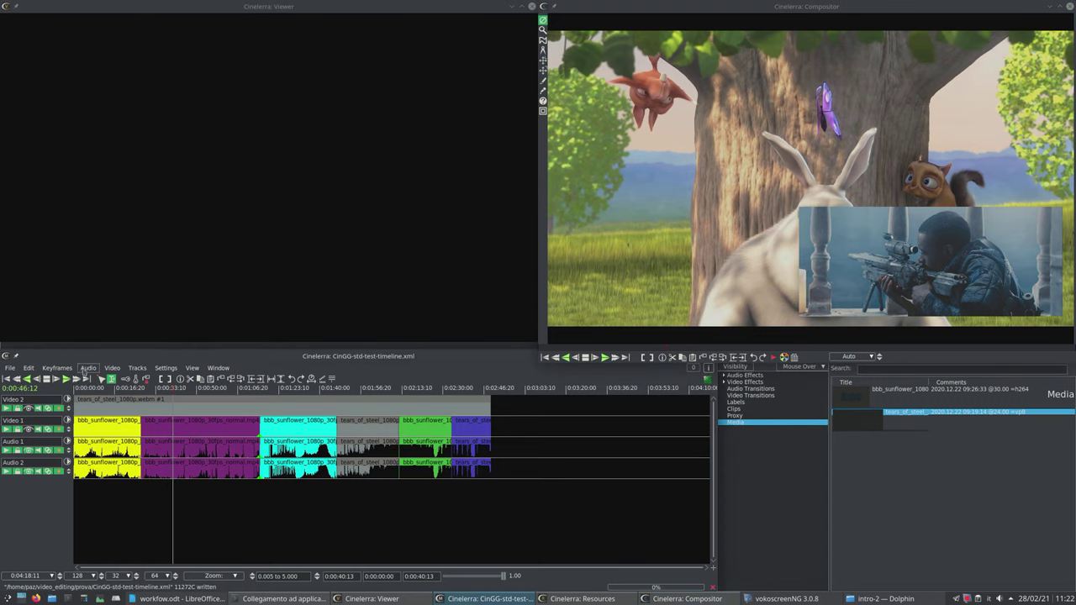
pyautogui.click(130, 389)
pyautogui.moveTo(137, 392); pyautogui.dragTo(332, 407)
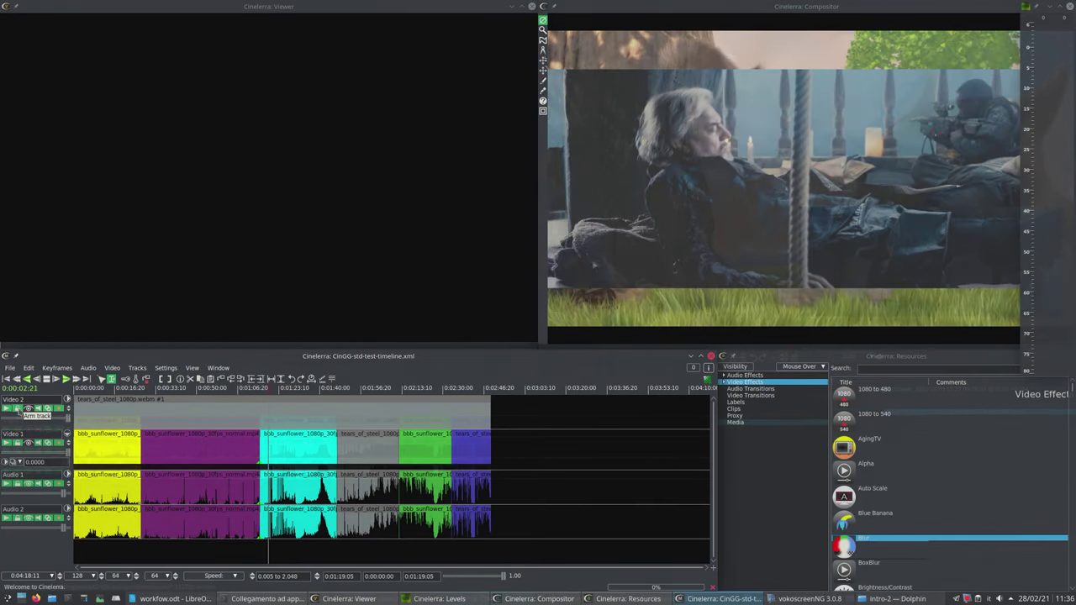
# Apply the Blur video effect to Video 1 with Video 2 disarmed, and undo the effect
pyautogui.click(17, 409)
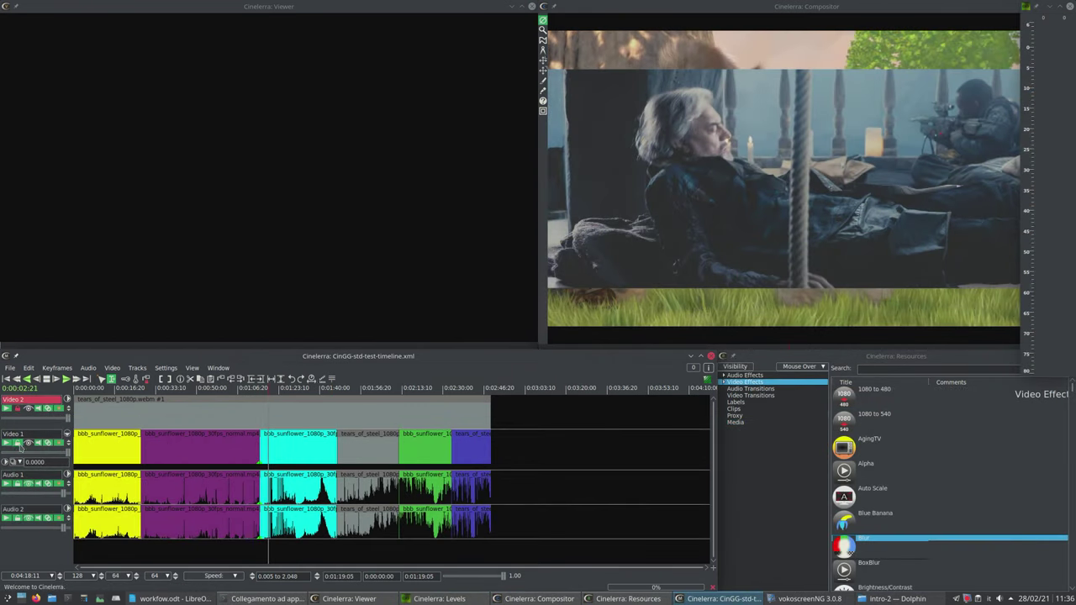
pyautogui.click(17, 442)
pyautogui.click(18, 443)
pyautogui.moveTo(843, 544); pyautogui.dragTo(294, 413)
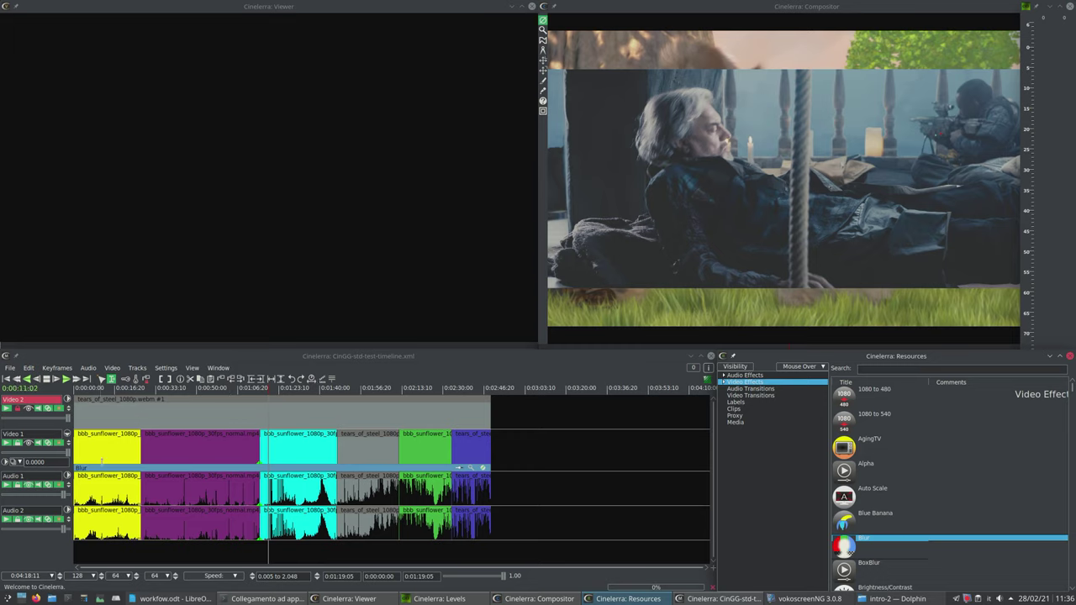
pyautogui.hotkey('ctrl', 'z')
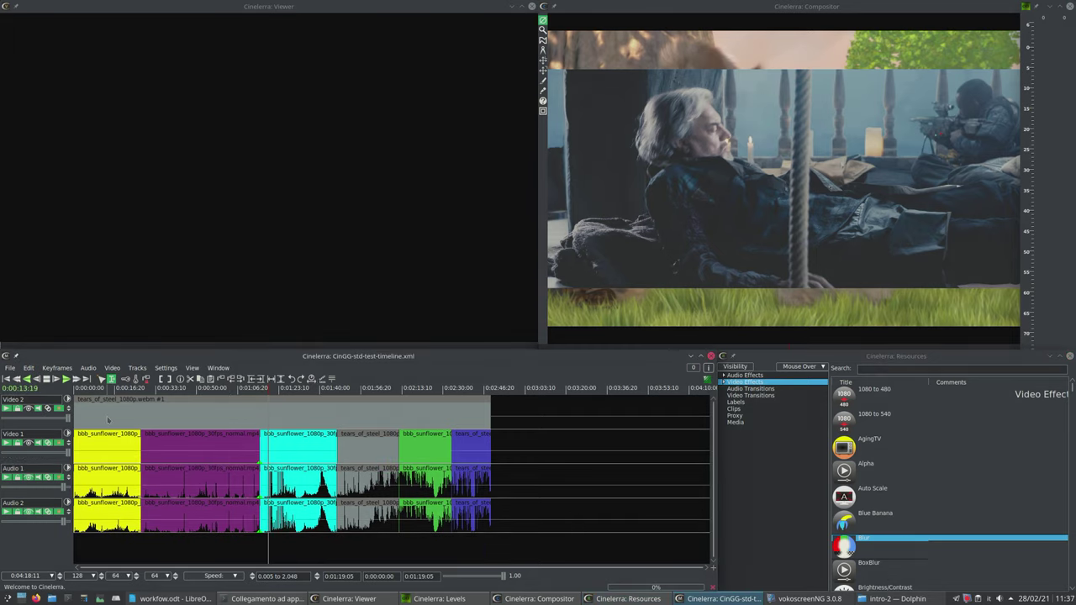
# Add a speed keyframe of about 0.71 on Video 2 near 0:00:23:26, and undo it
pyautogui.click(133, 422)
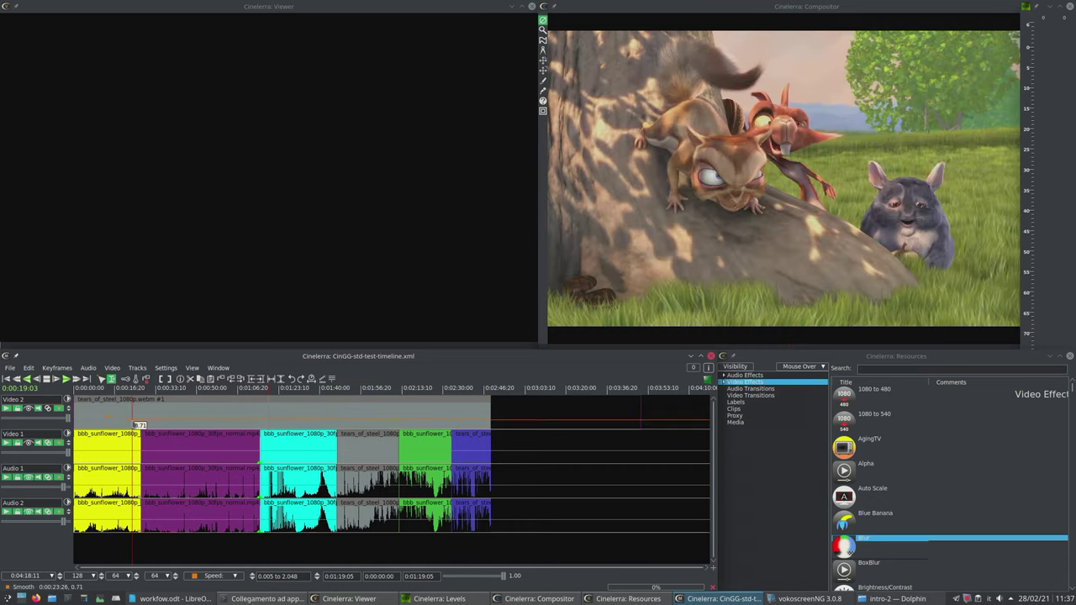
pyautogui.hotkey('ctrl', 'z')
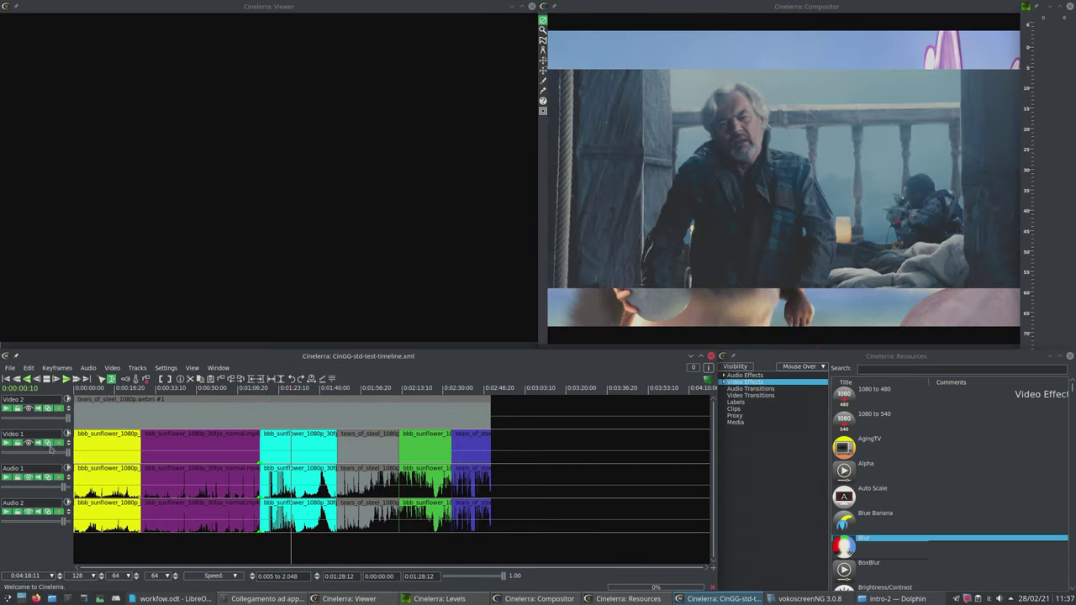
# Add two speed keyframes on Video 2 above the cyan clip and adjust the second to about 1.13 near 0:01:42:27
pyautogui.click(305, 418)
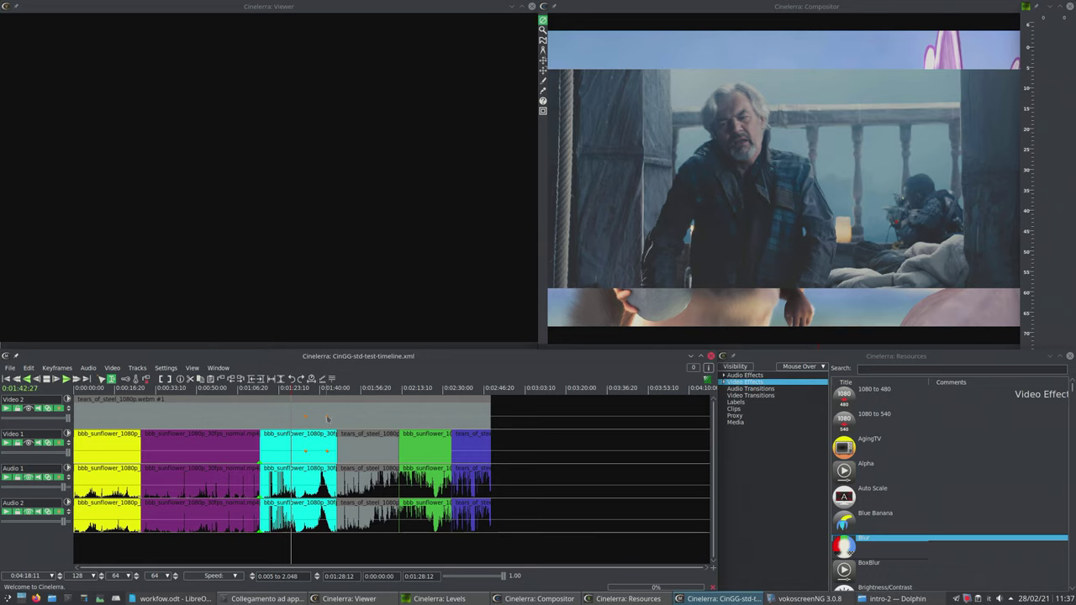
pyautogui.click(330, 419)
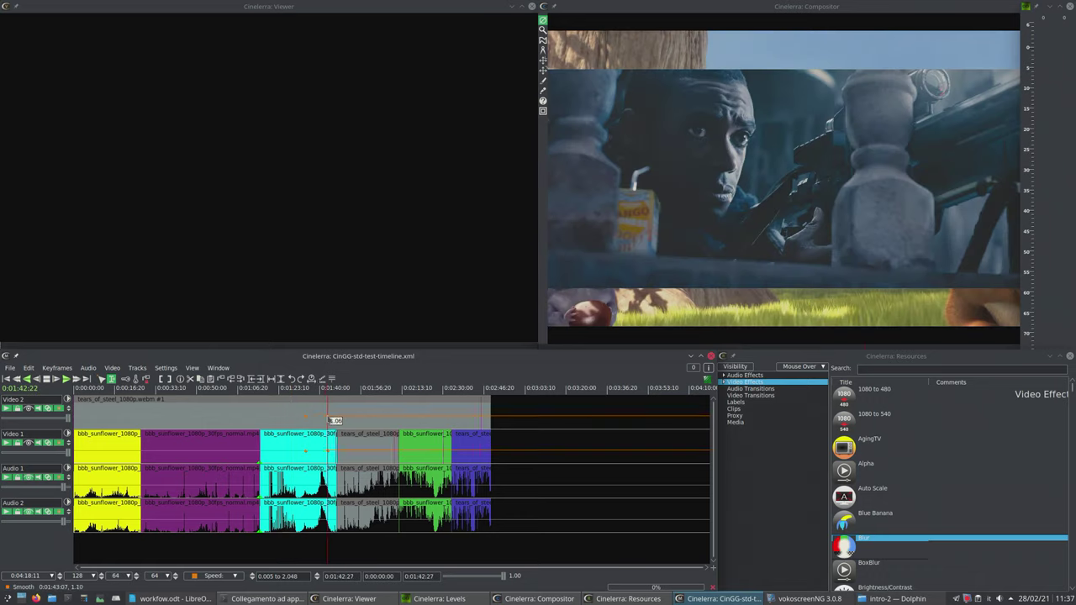
pyautogui.moveTo(329, 418); pyautogui.dragTo(334, 419)
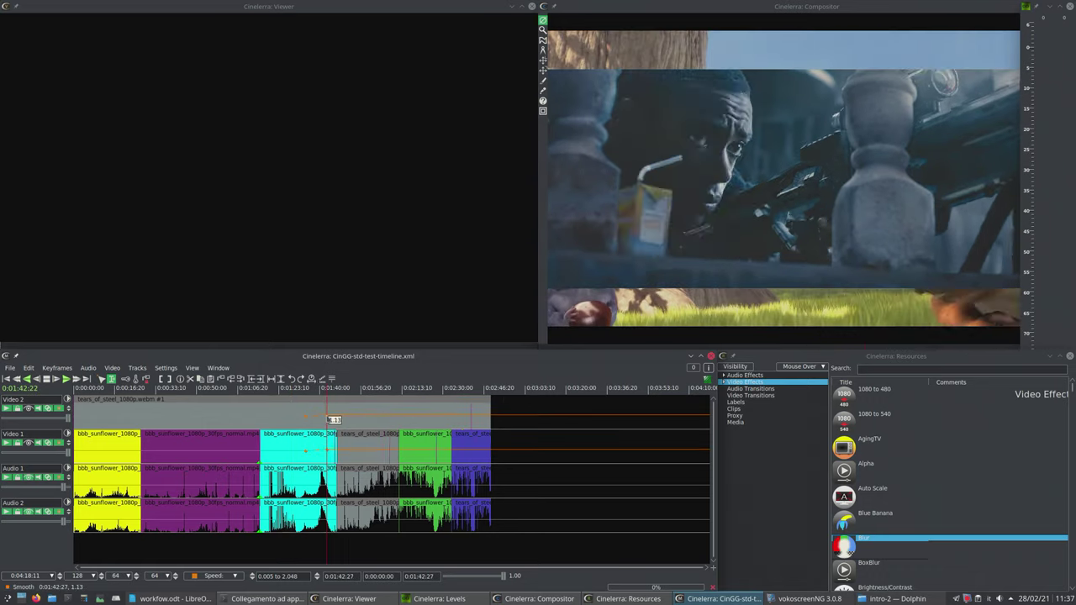
# Expand the Video 2 track's controls and set its overlay mode to the arithmetic Subtract
pyautogui.click(68, 400)
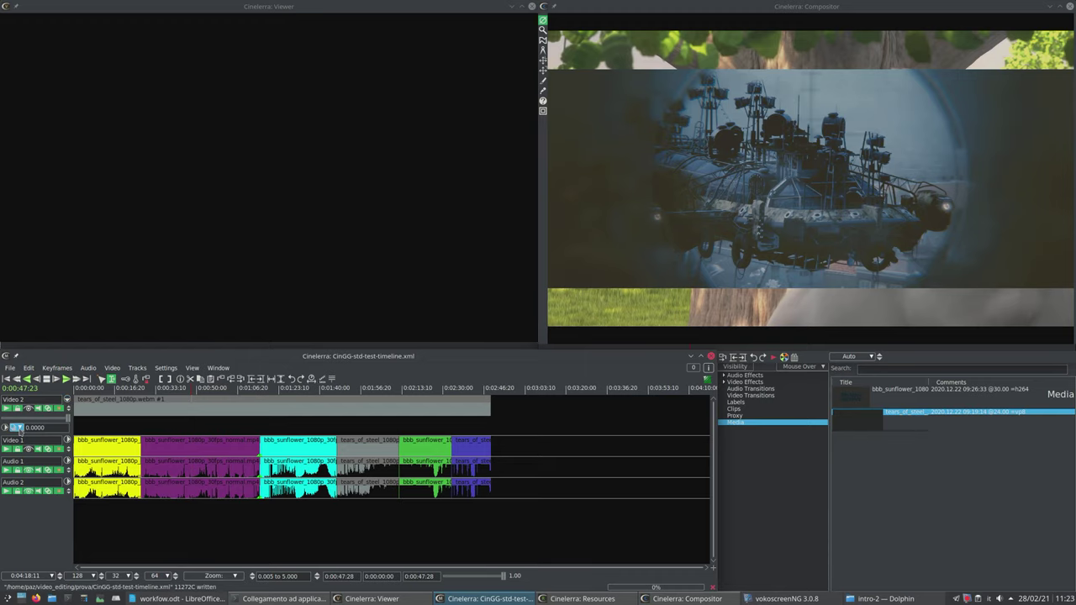
pyautogui.click(17, 427)
pyautogui.moveTo(29, 444)
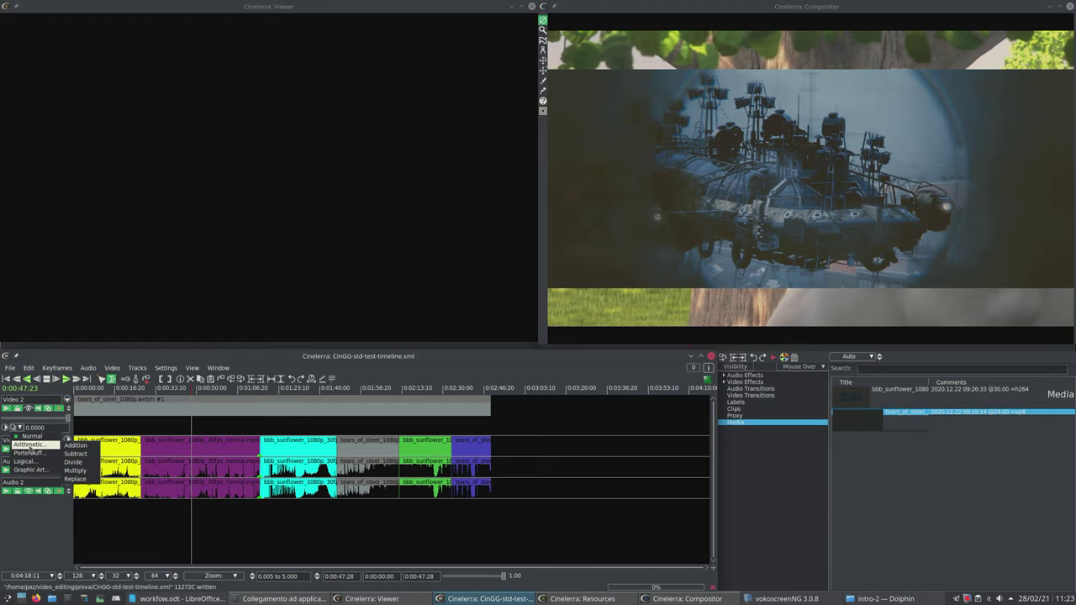
pyautogui.click(74, 453)
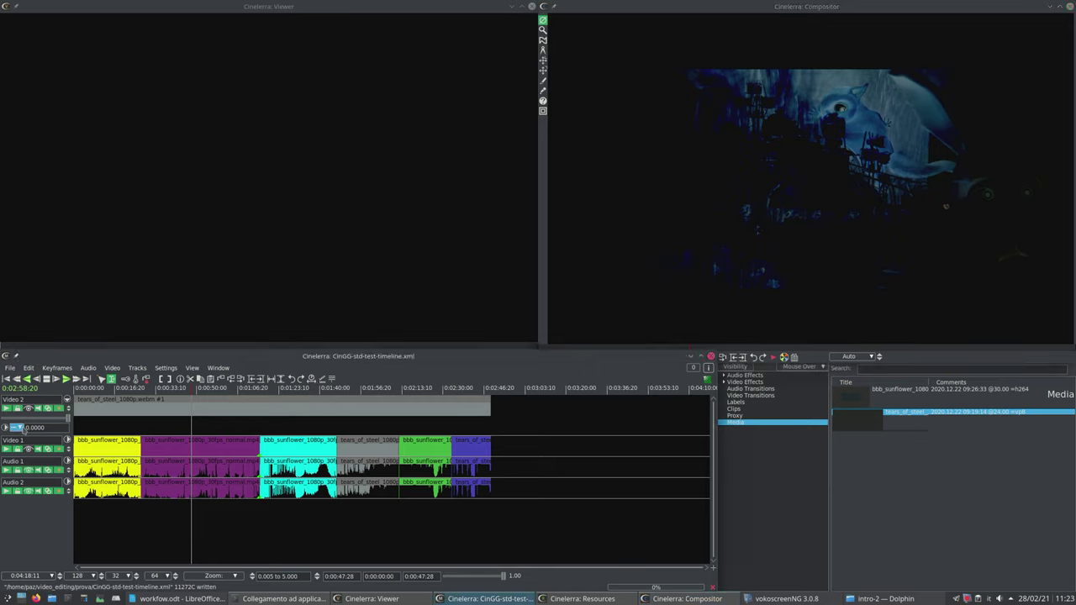
# Change the Video 2 overlay mode to the arithmetic Divide
pyautogui.click(19, 428)
pyautogui.moveTo(31, 444)
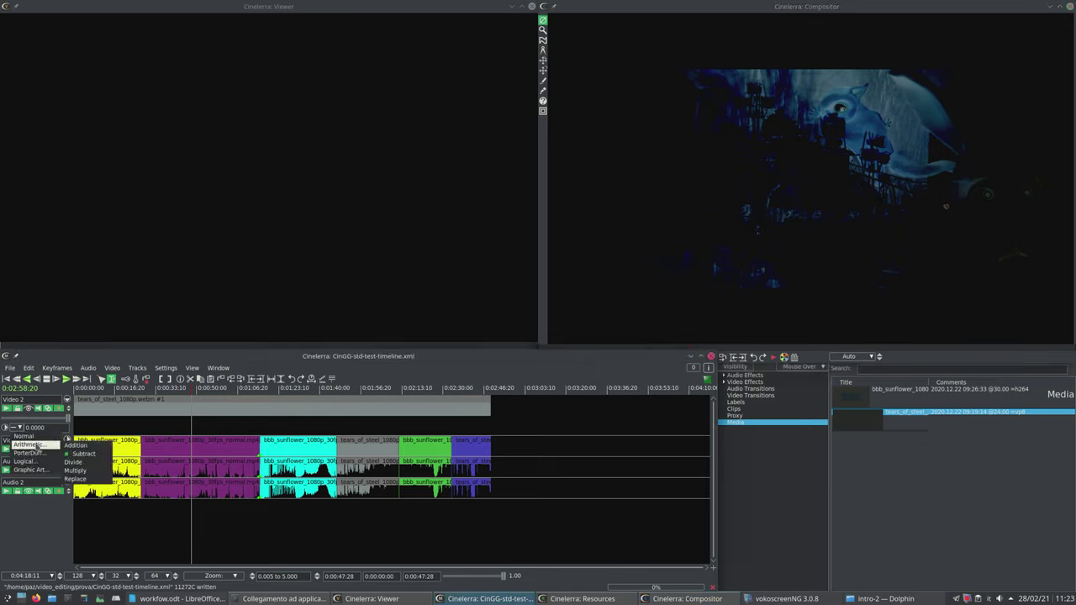
pyautogui.click(74, 463)
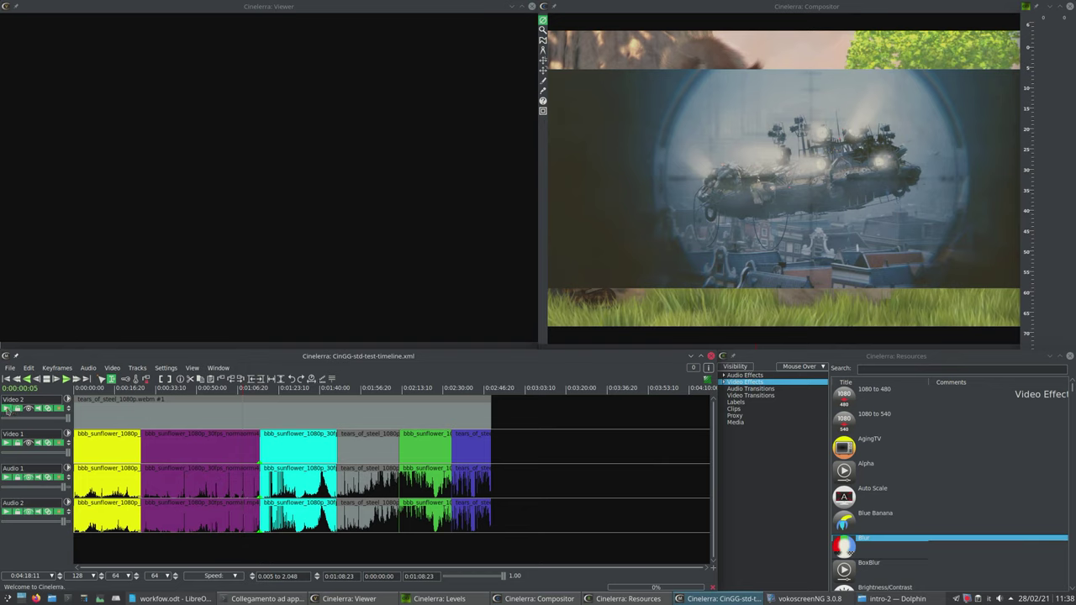
# Disable playback of the Video 2 track, keep Video 1 playing, and close the audio levels window
pyautogui.click(6, 409)
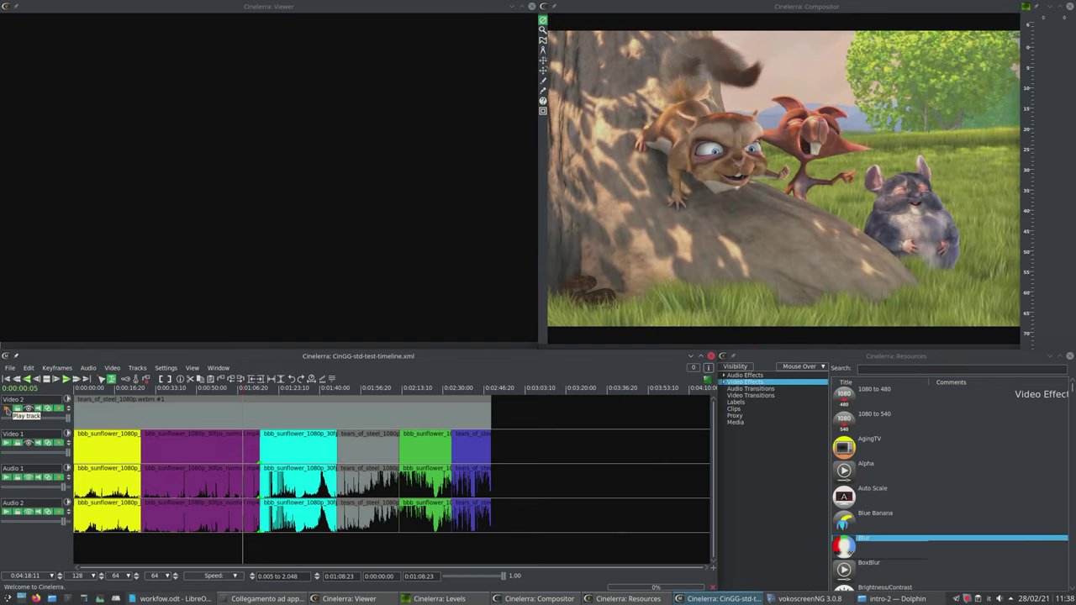
pyautogui.click(6, 409)
pyautogui.click(7, 409)
pyautogui.click(7, 443)
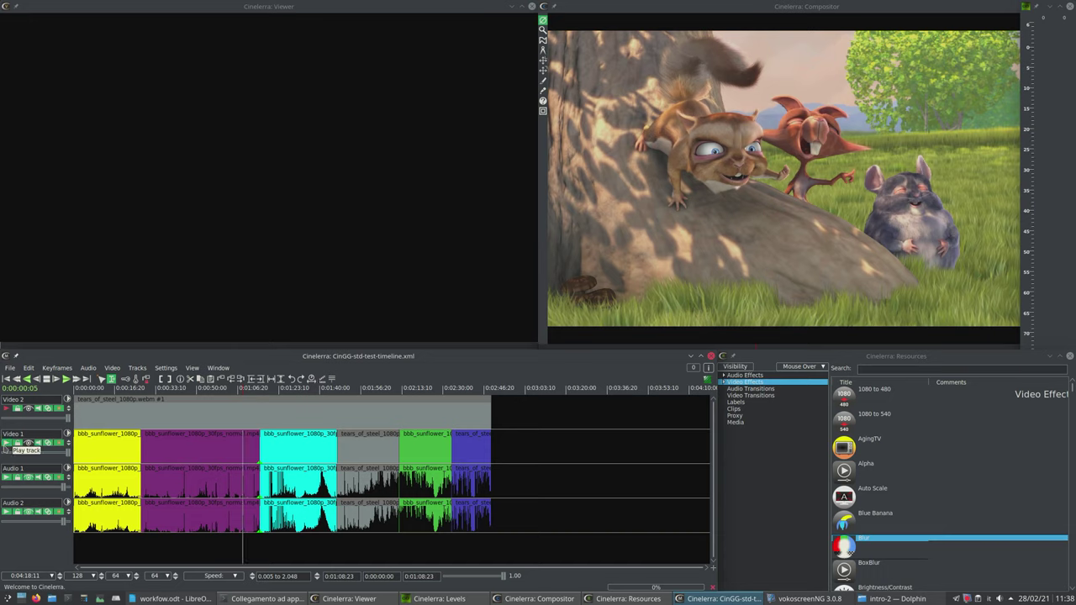
pyautogui.click(1070, 6)
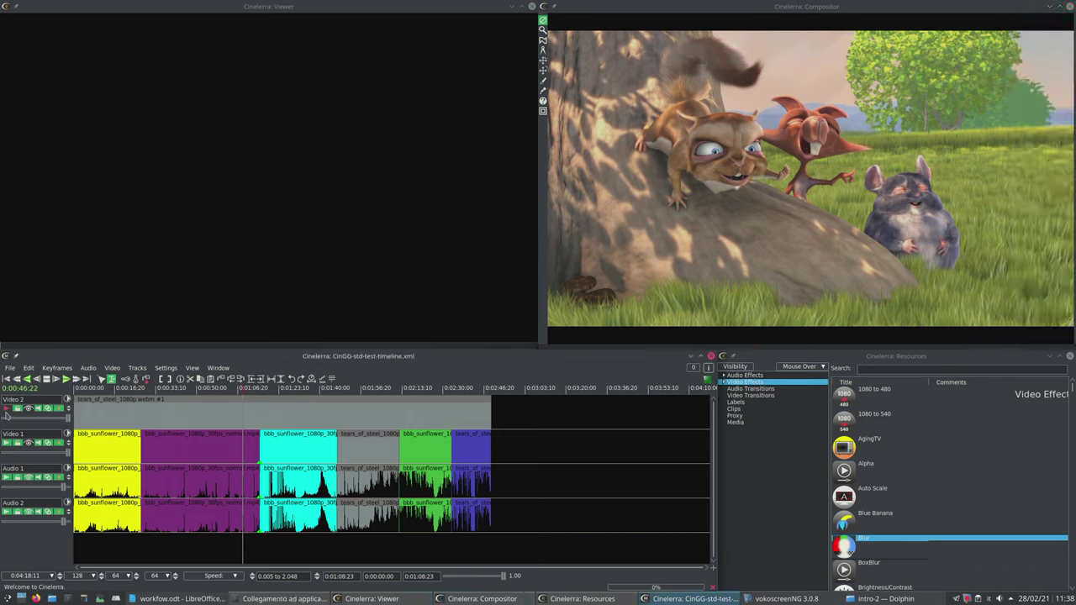
# Re-enable playback of the Video 2 track
pyautogui.click(7, 409)
pyautogui.click(7, 409)
pyautogui.click(7, 408)
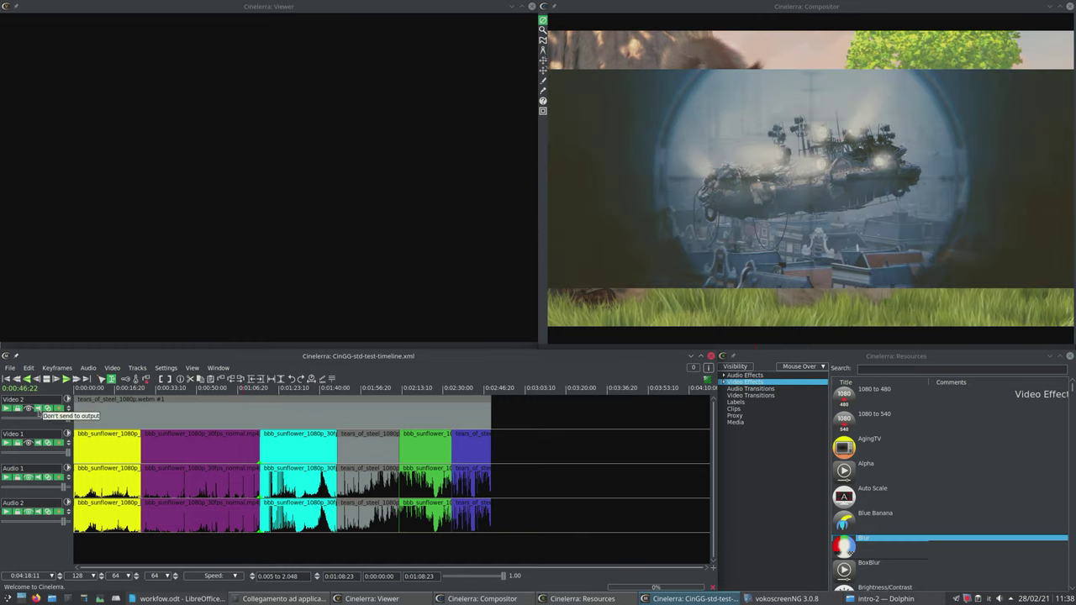
# Mute and unmute the Video 2 track's output, and switch its playback off and back on
pyautogui.click(38, 410)
pyautogui.click(38, 409)
pyautogui.click(38, 409)
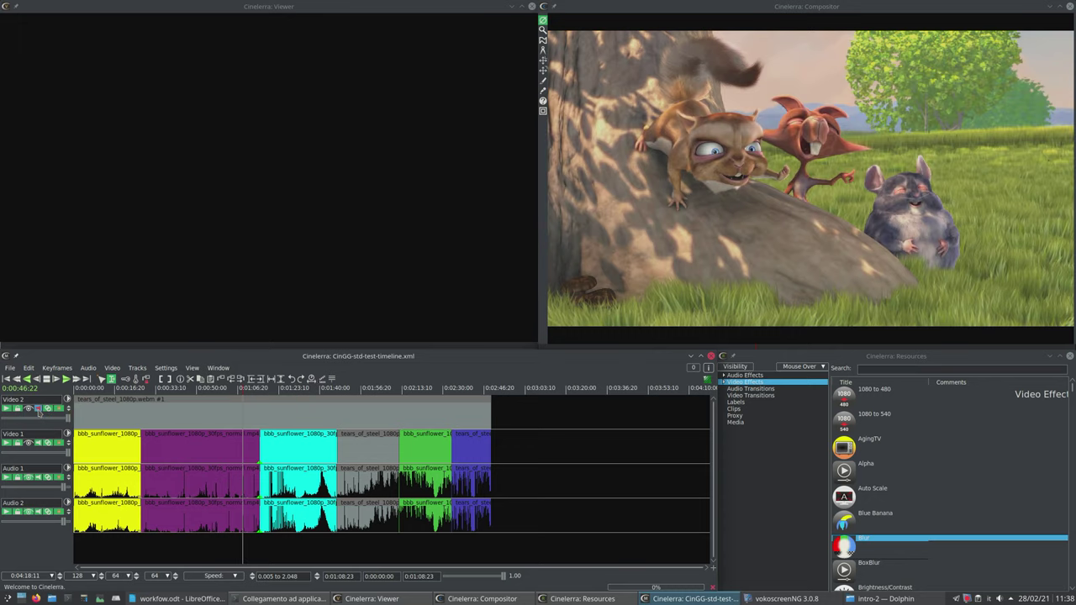
pyautogui.click(38, 409)
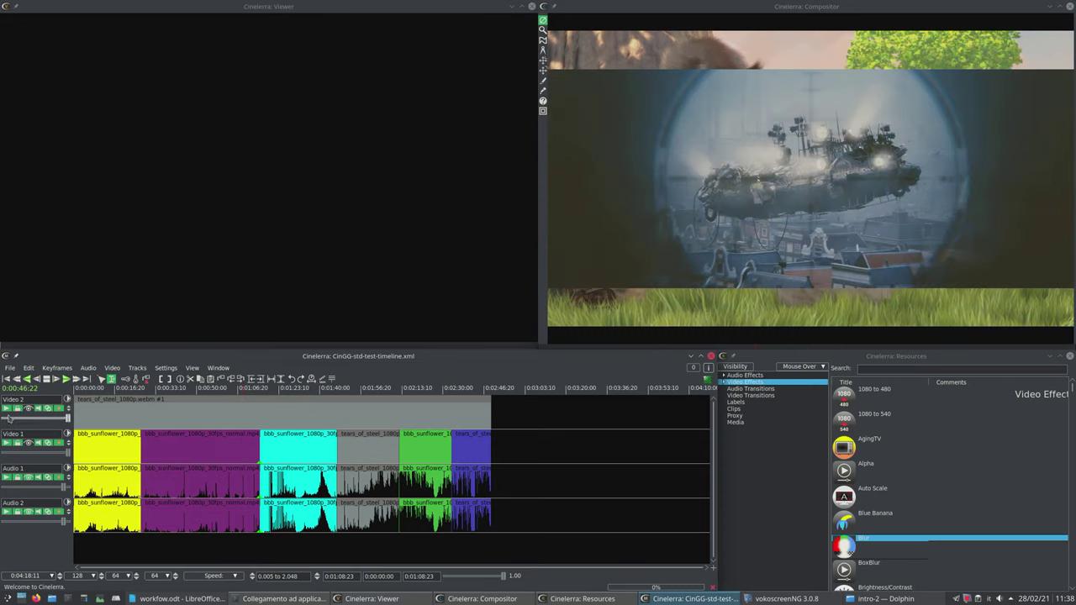
pyautogui.click(7, 410)
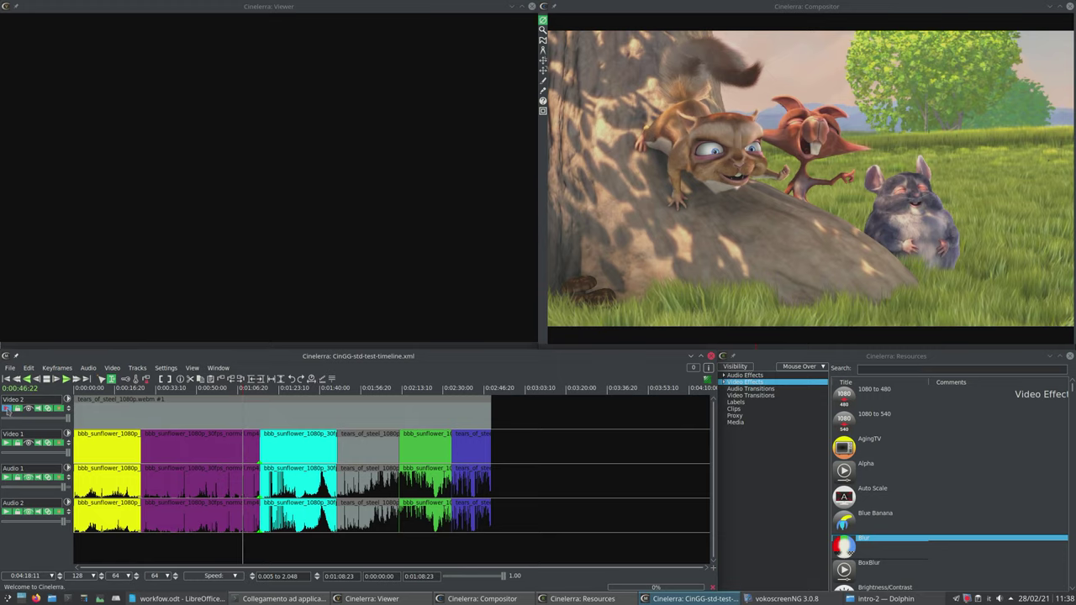
pyautogui.click(7, 409)
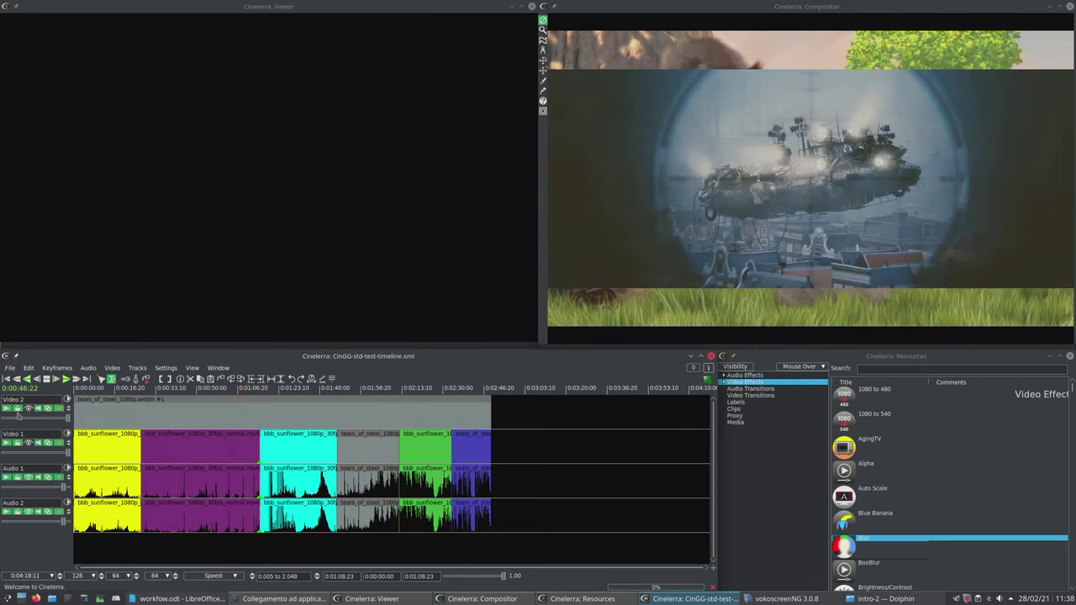
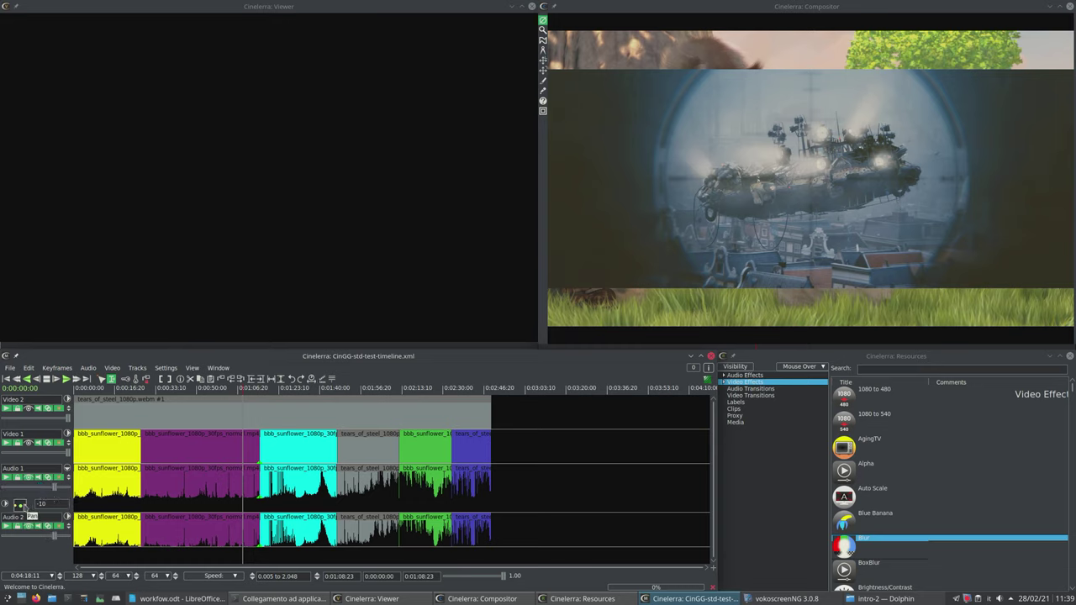
# Adjust the pan position of the Audio 1 track
pyautogui.click(20, 505)
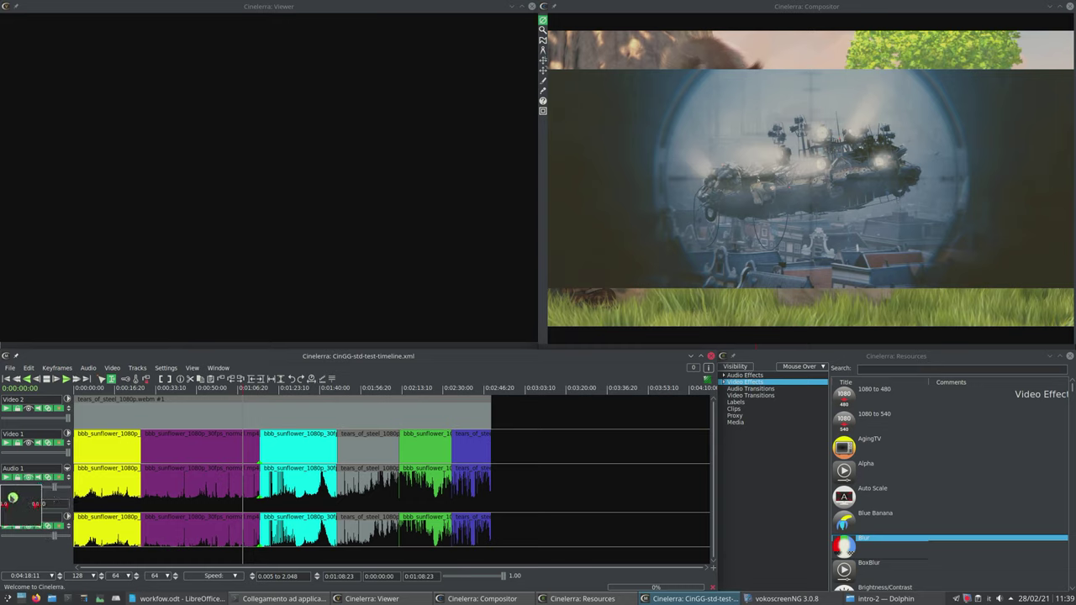
pyautogui.moveTo(20, 498)
pyautogui.mouseDown()
pyautogui.moveTo(34, 498)
pyautogui.moveTo(30, 486)
pyautogui.moveTo(17, 517)
pyautogui.mouseUp()
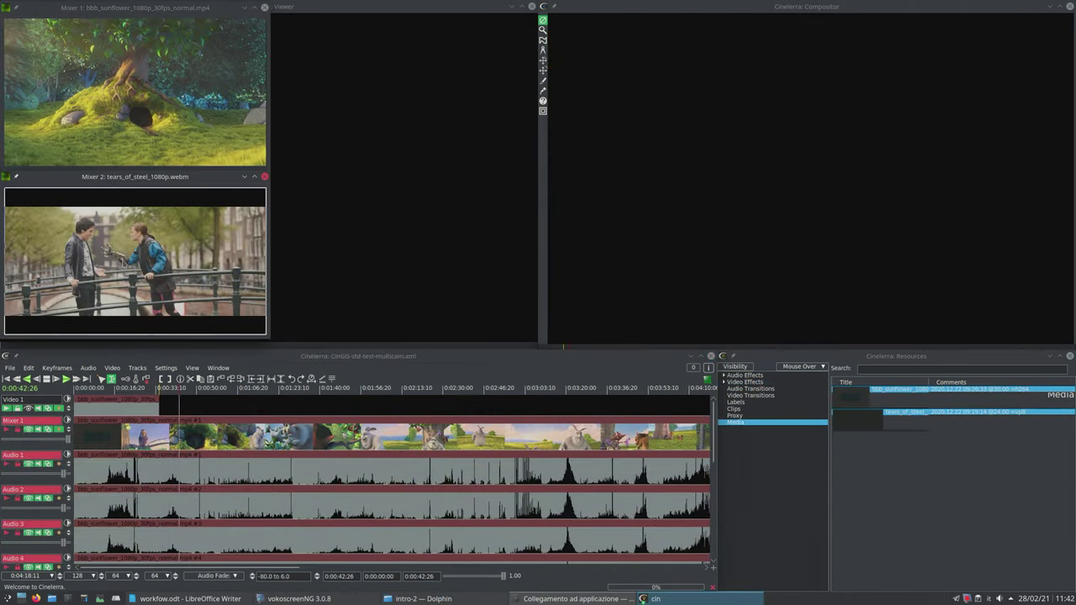
# Cut the multicam footage onto Video 1 during playback by alternating between the Mixer 1 and Mixer 2 sources
pyautogui.click(141, 126)
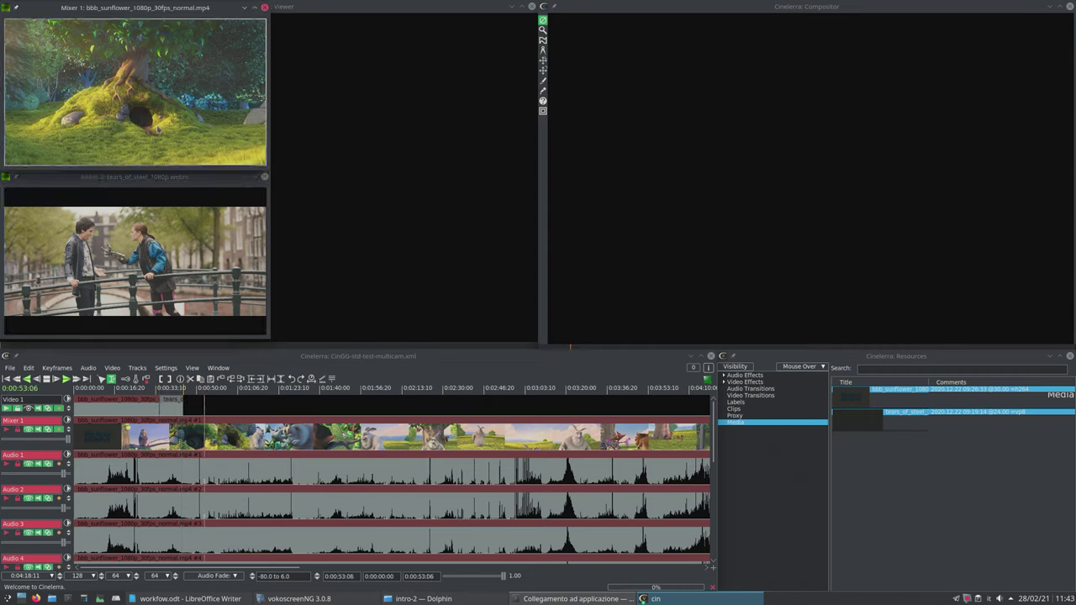
pyautogui.click(121, 271)
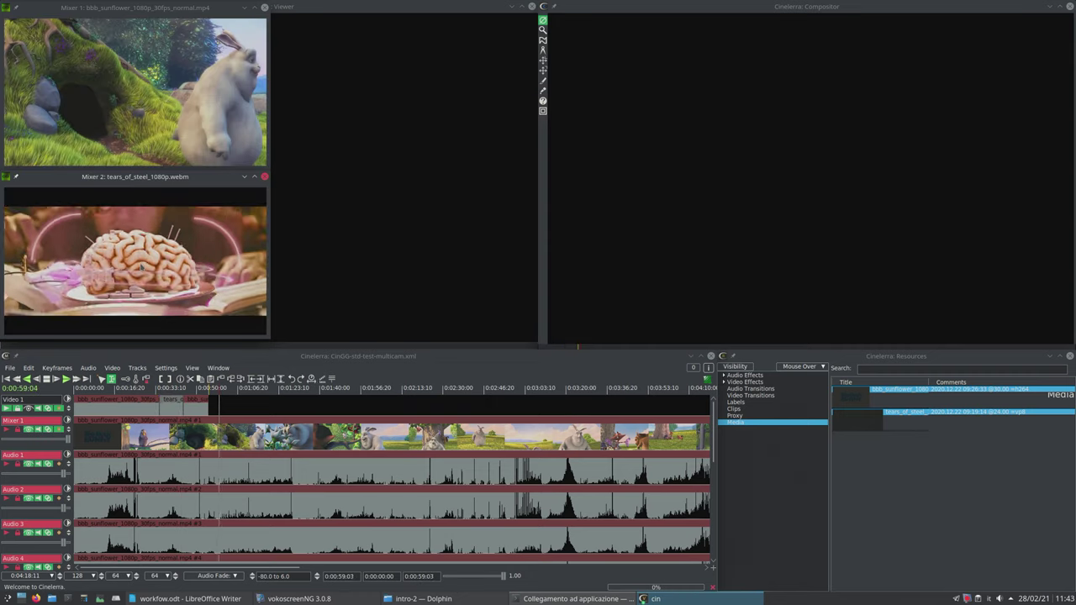
pyautogui.click(176, 113)
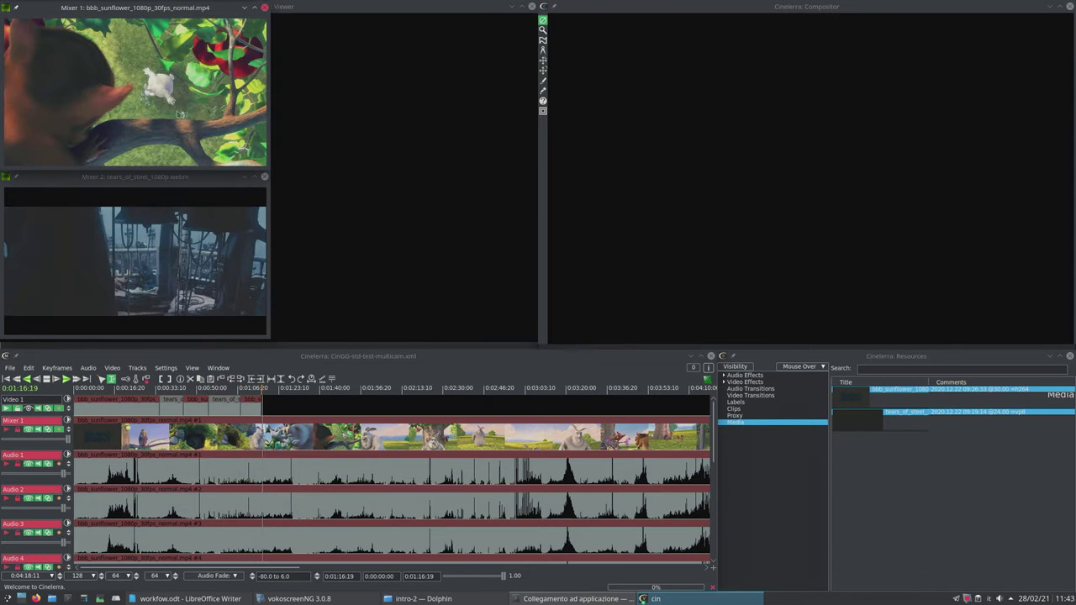
pyautogui.click(108, 259)
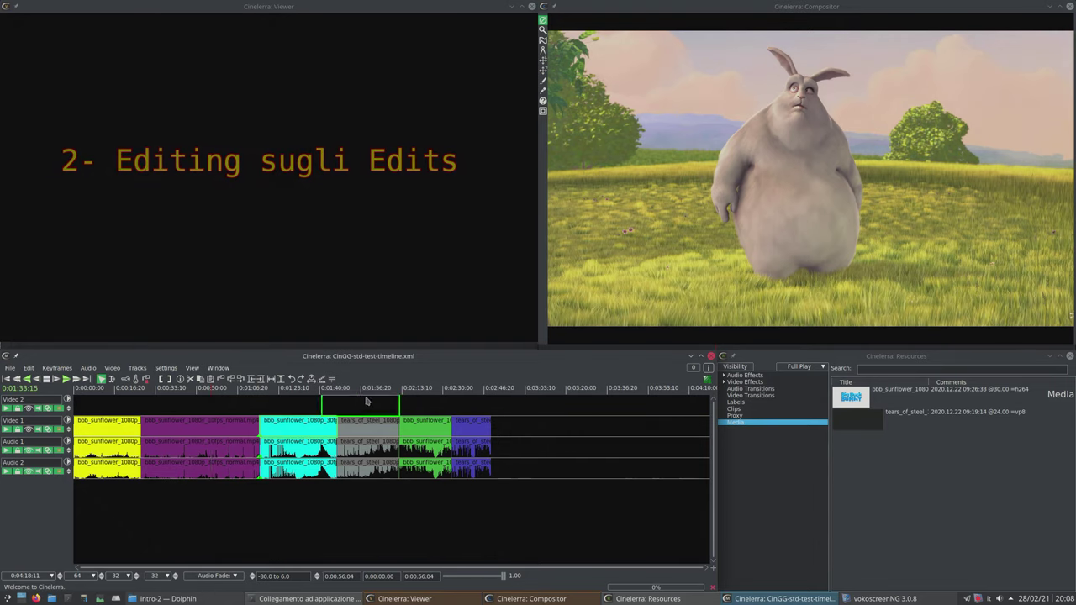
# Review the editing commands available for the cyan clip on Video 1, and try selecting clips across the tracks
pyautogui.click(305, 428)
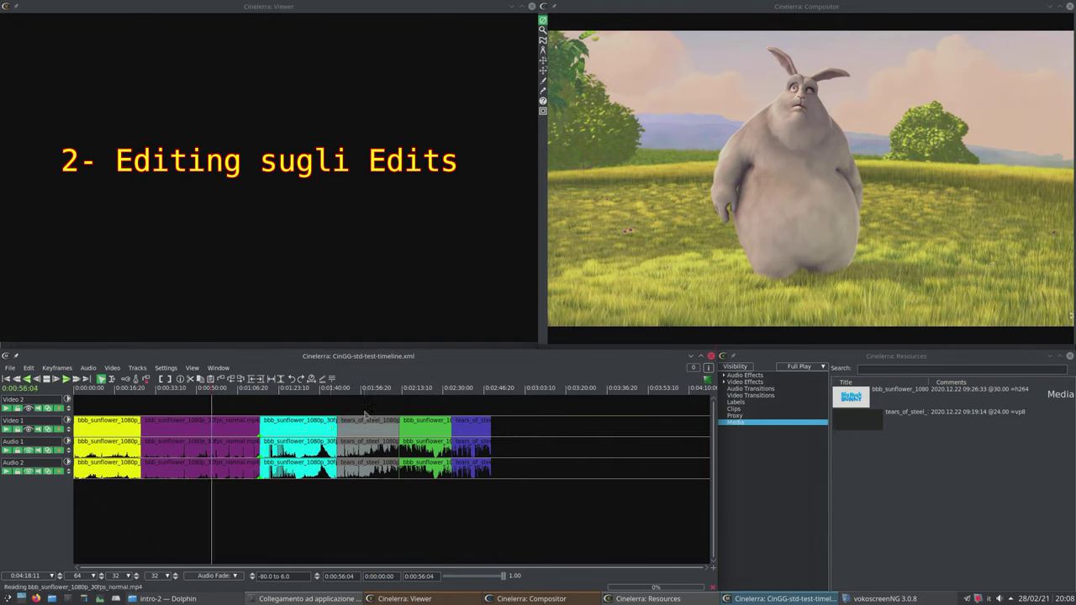
pyautogui.rightClick(305, 427)
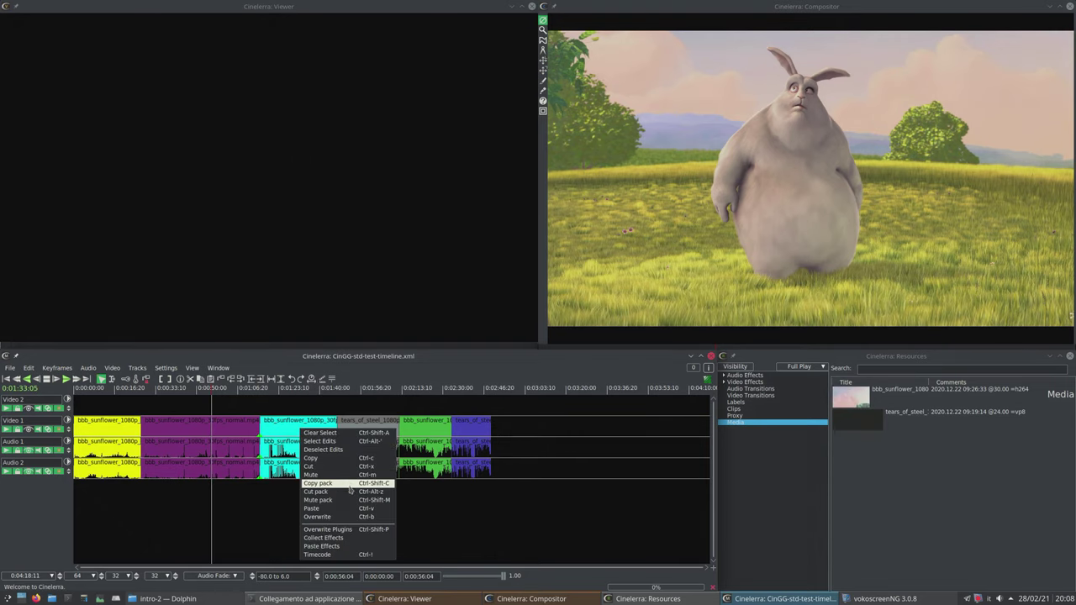
pyautogui.click(426, 523)
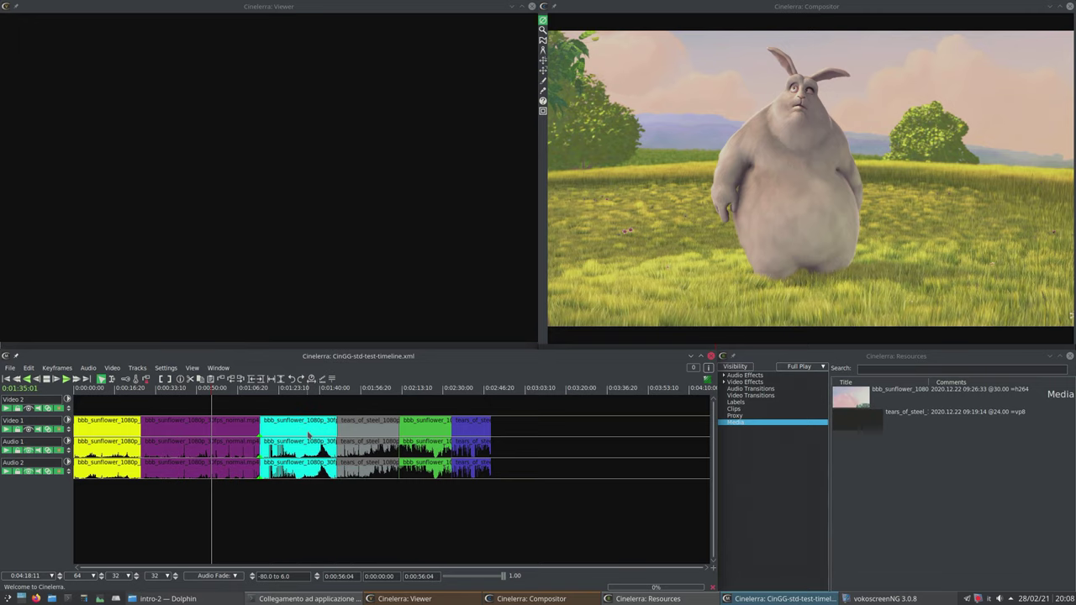
pyautogui.moveTo(307, 430)
pyautogui.mouseDown()
pyautogui.moveTo(575, 433)
pyautogui.moveTo(409, 415)
pyautogui.moveTo(139, 418)
pyautogui.moveTo(285, 426)
pyautogui.moveTo(274, 429)
pyautogui.mouseUp()
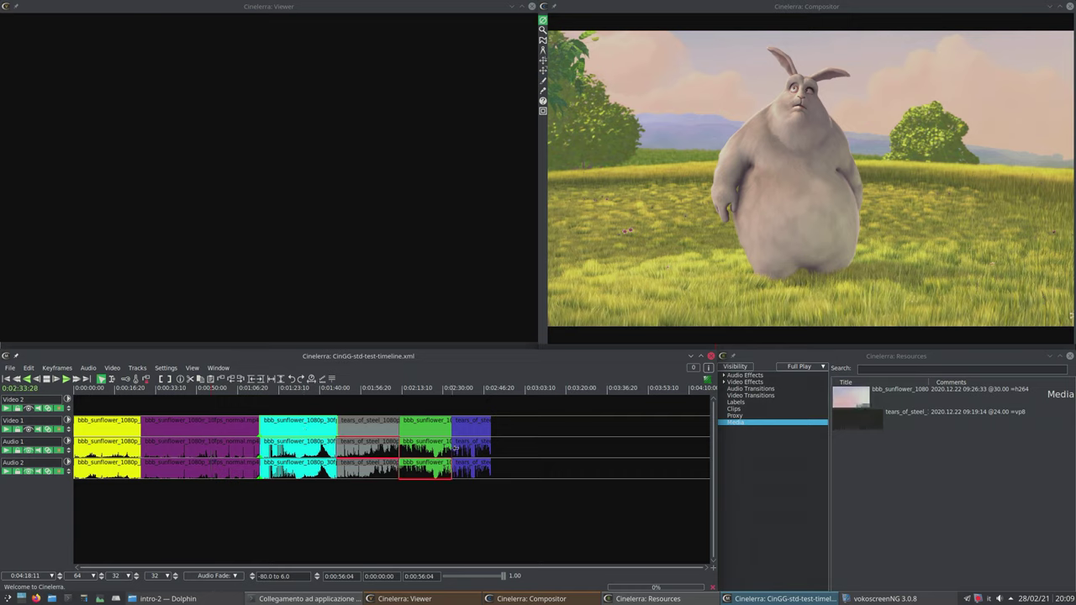
pyautogui.moveTo(464, 431); pyautogui.dragTo(449, 504)
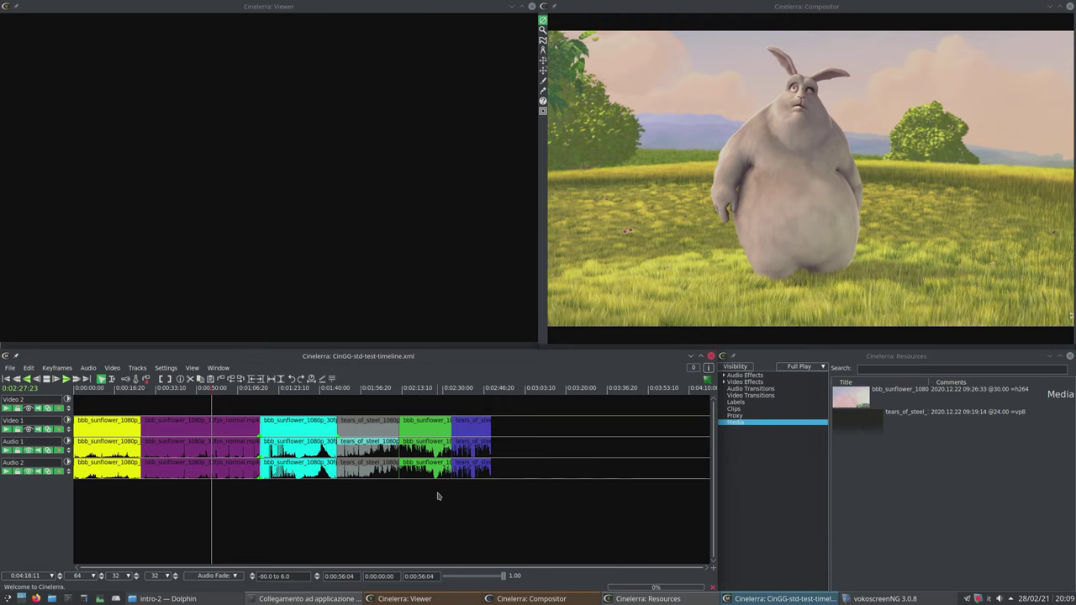
# Create a clip with the default title from the timeline range 0:01:46:29 to 0:02:33:15
pyautogui.click(338, 425)
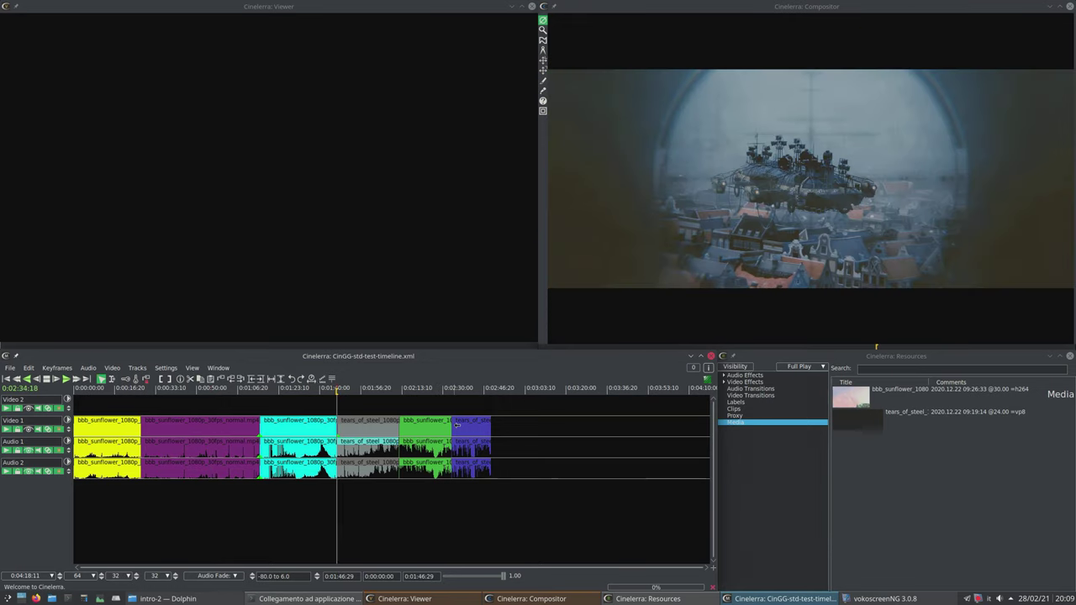
pyautogui.click(452, 425)
pyautogui.click(180, 380)
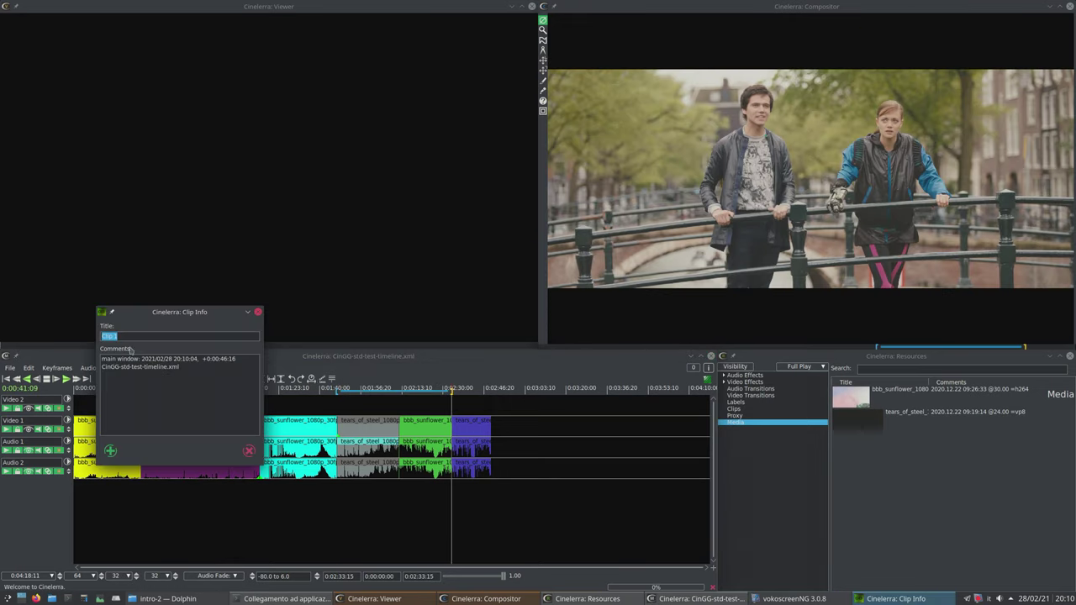
pyautogui.click(108, 450)
# Nest the new clip from the Clips folder into Media
pyautogui.click(785, 408)
pyautogui.rightClick(851, 400)
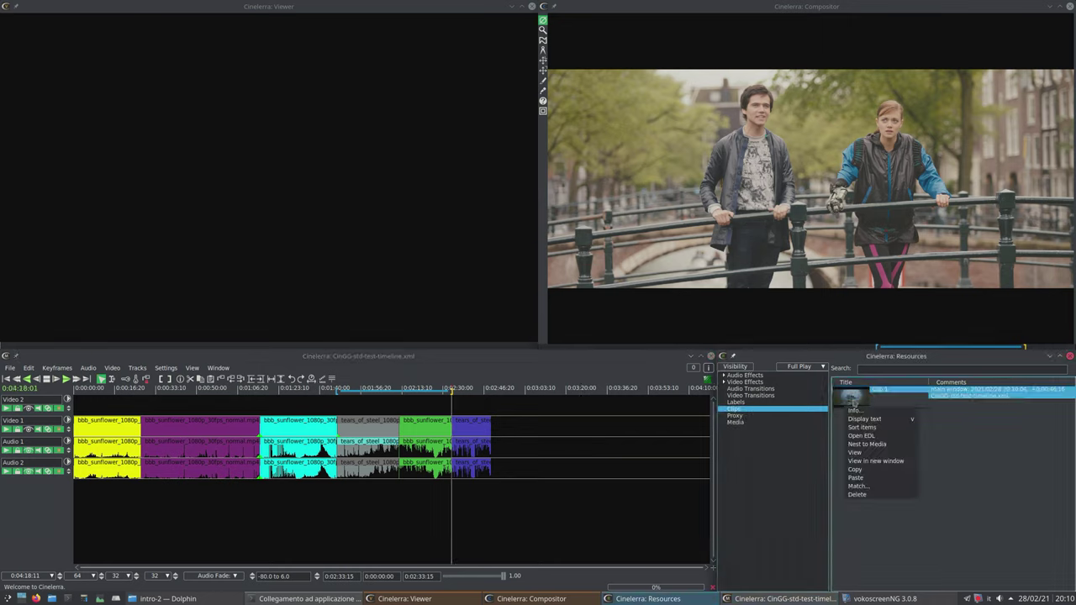
pyautogui.click(870, 444)
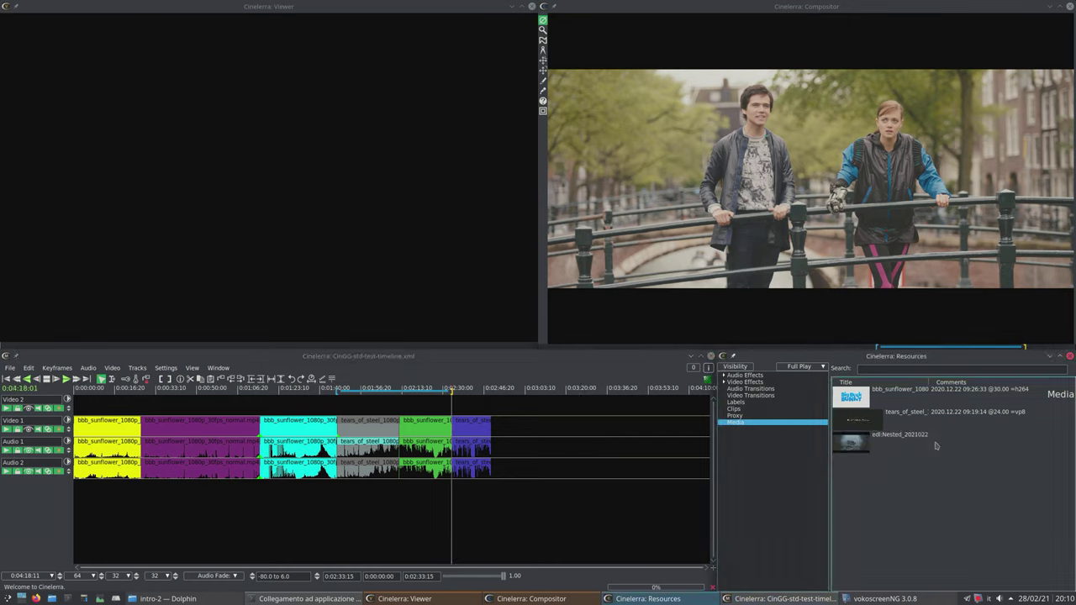
# Try placing the nested clip on Video 1 and the audio tracks after the last blue clip, and undo the placement
pyautogui.moveTo(874, 449); pyautogui.dragTo(593, 432)
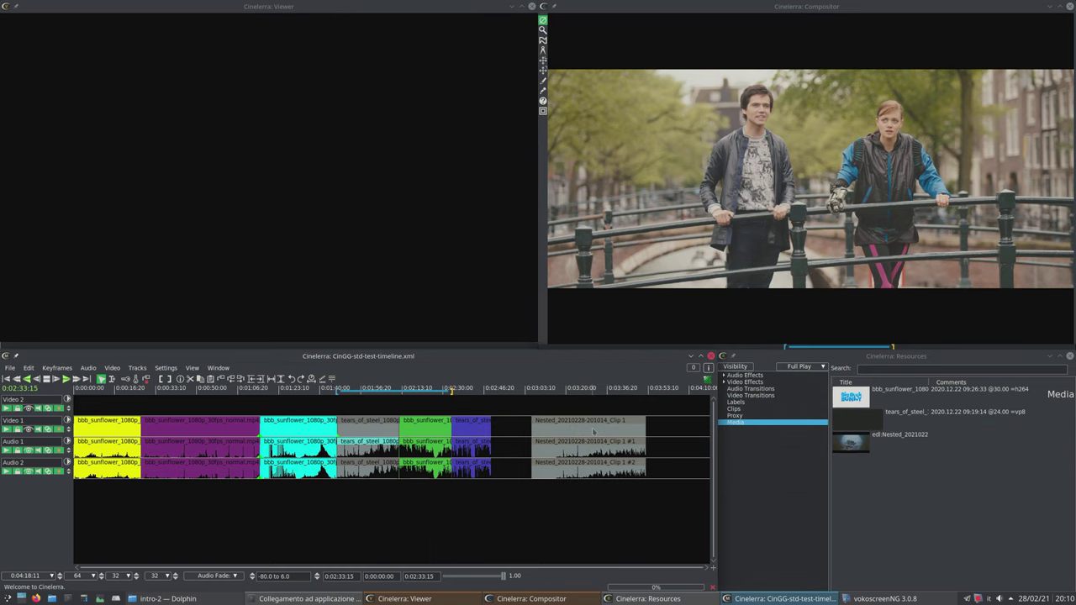
pyautogui.hotkey('ctrl', 'z')
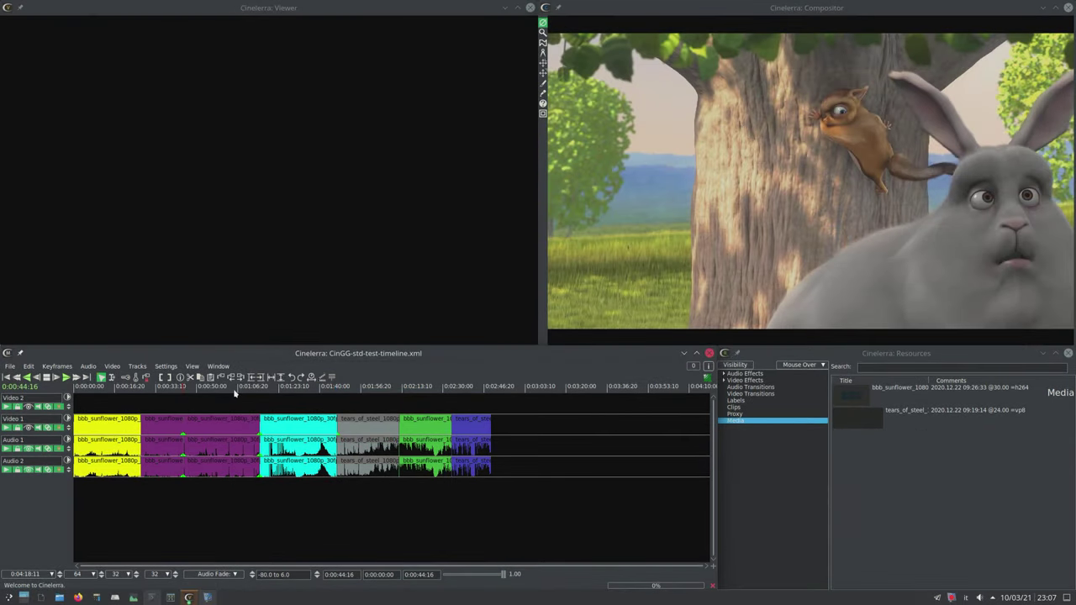
# Split the purple clip at 0:01:05:16 and the cyan clip at 0:01:30:23 across the tracks
pyautogui.click(236, 390)
pyautogui.click(195, 379)
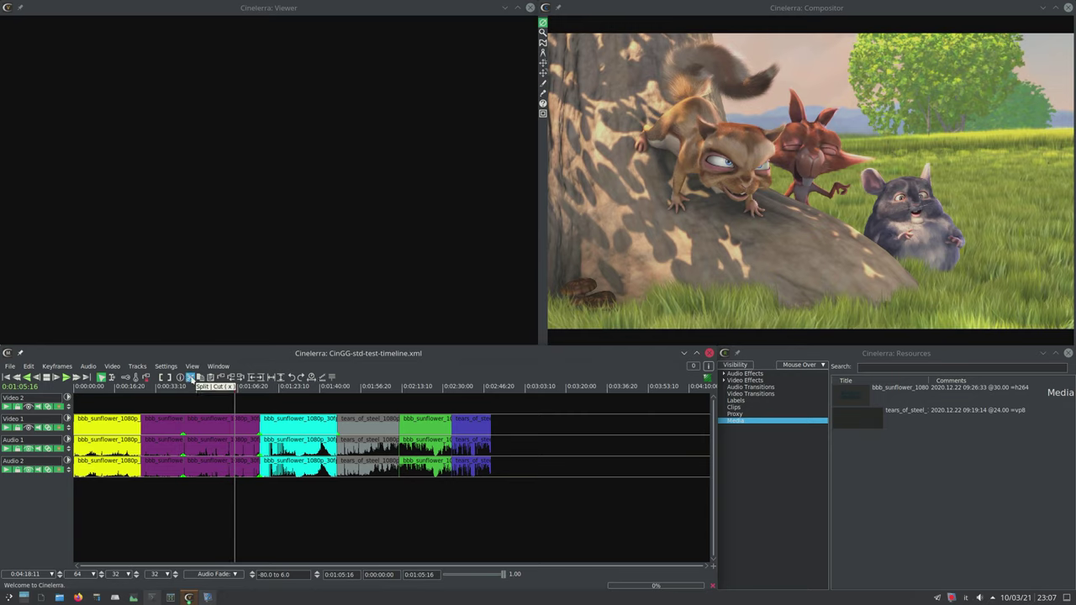
pyautogui.click(297, 391)
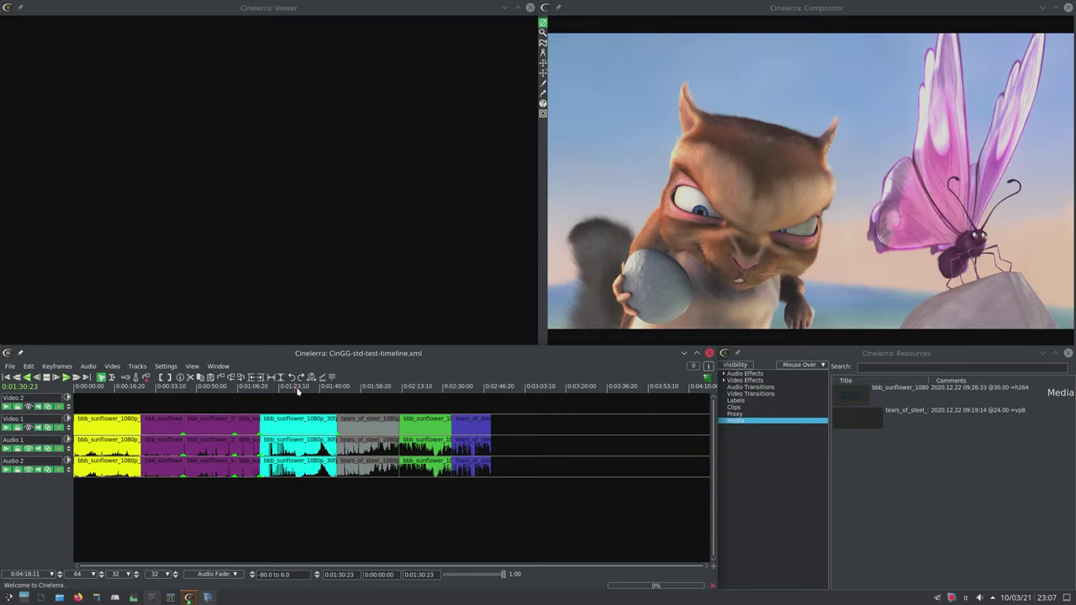
pyautogui.press('x')
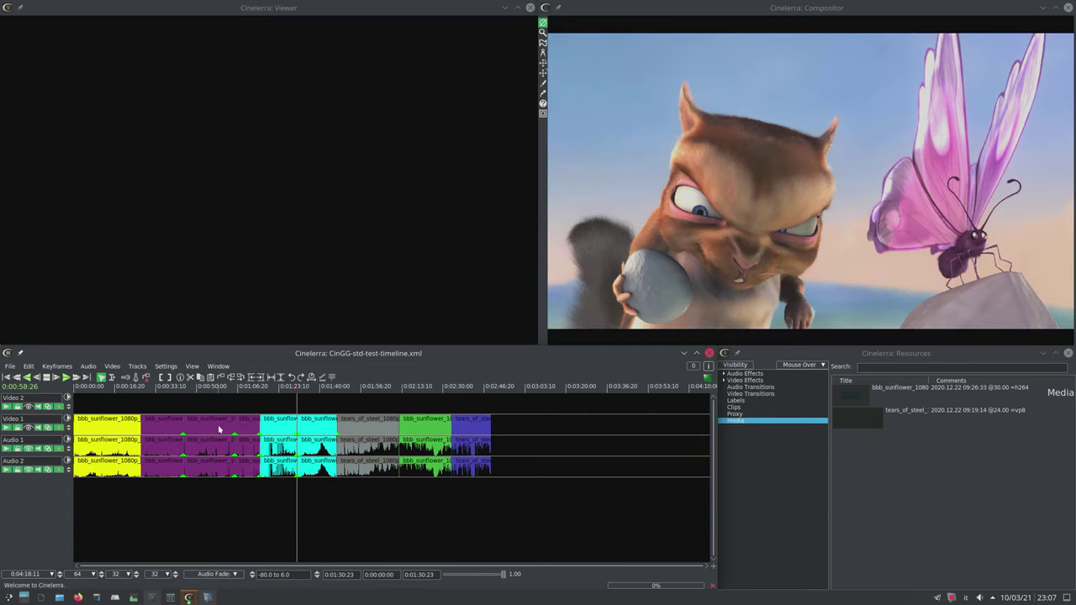
# Move the middle purple piece from Video 1 up to Video 2, and shift the grey clip's Video 1 and Audio 1 parts together toward the timeline's end
pyautogui.moveTo(220, 430); pyautogui.dragTo(272, 412)
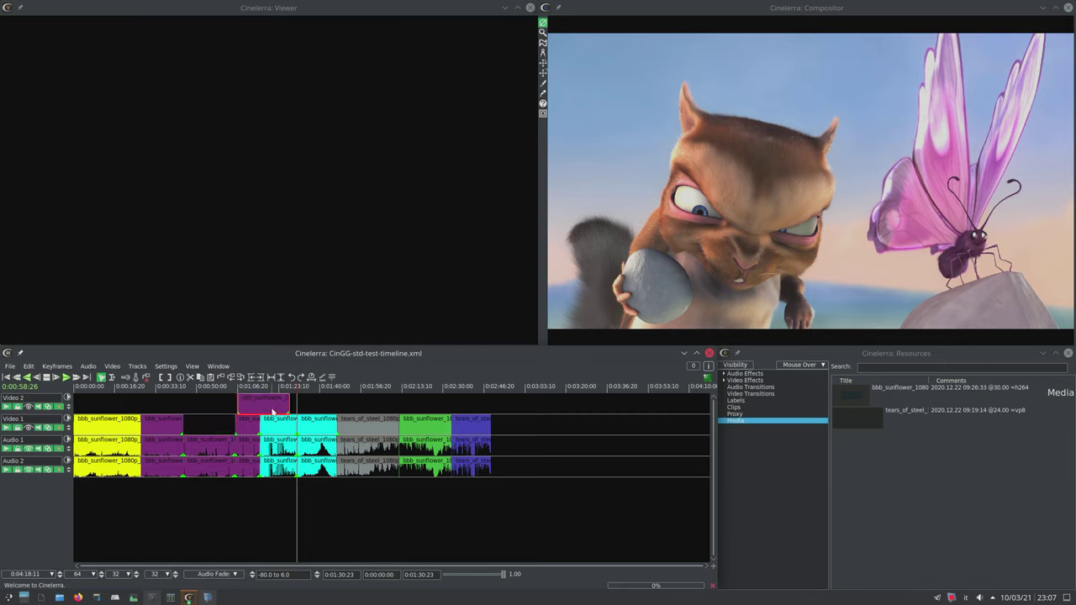
pyautogui.click(365, 425)
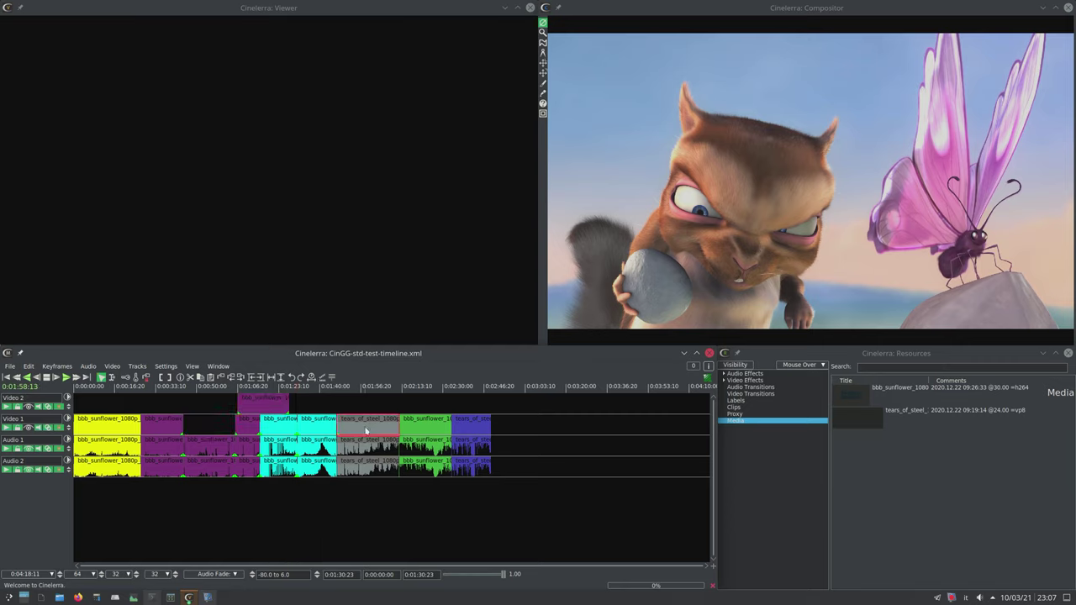
pyautogui.keyDown('ctrl'); pyautogui.click(372, 439); pyautogui.keyUp('ctrl')
pyautogui.moveTo(373, 440); pyautogui.dragTo(475, 429)
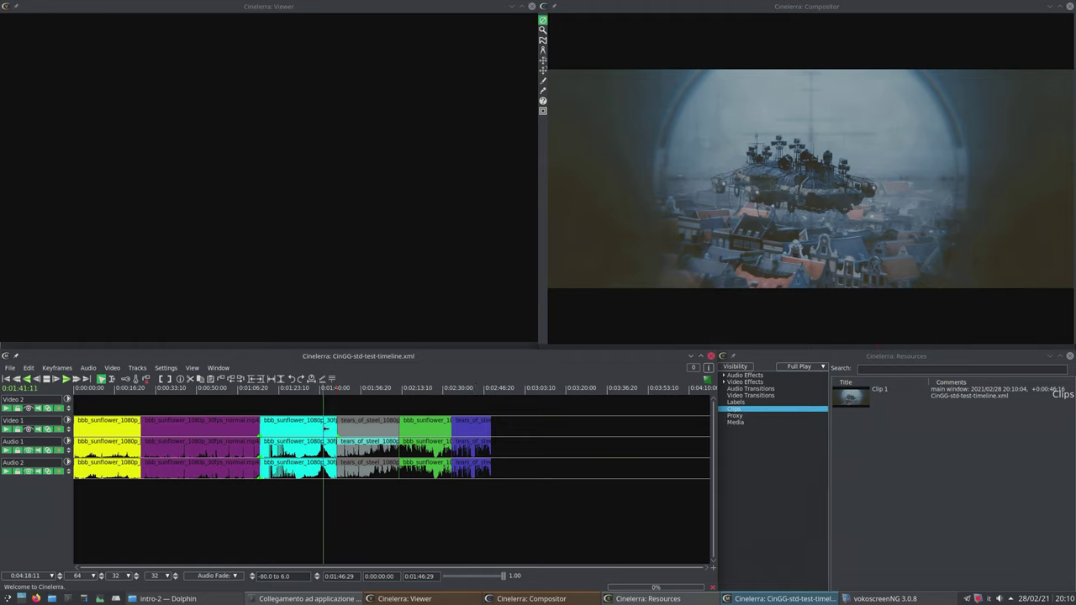
# Try a ripple edit extending the start of the grey Video 1 clip to 0:01:35:01, and undo it
pyautogui.click(311, 428)
pyautogui.click(308, 428)
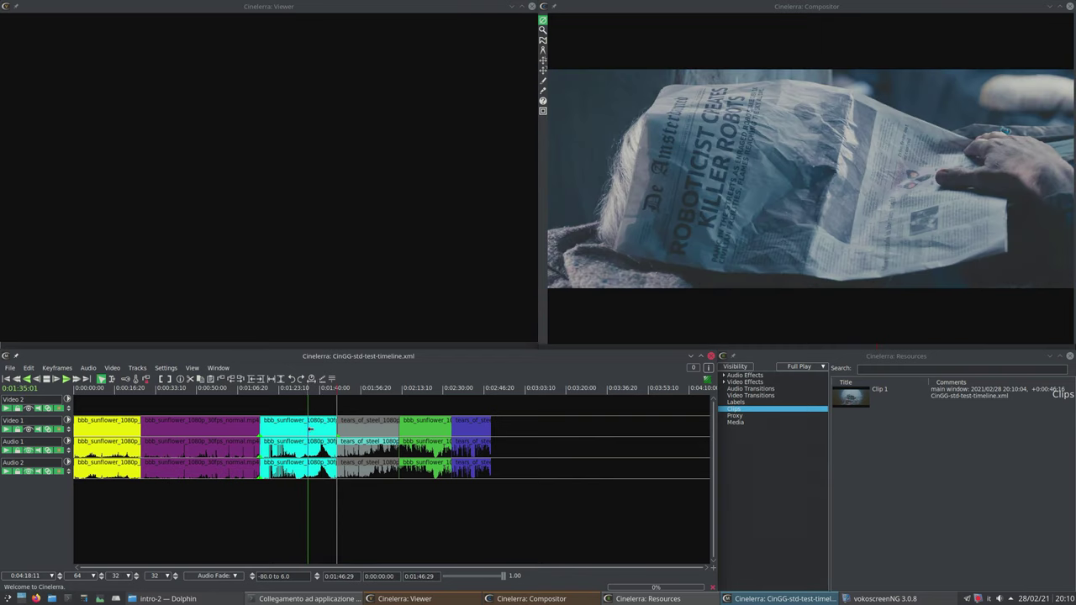
pyautogui.press('z')
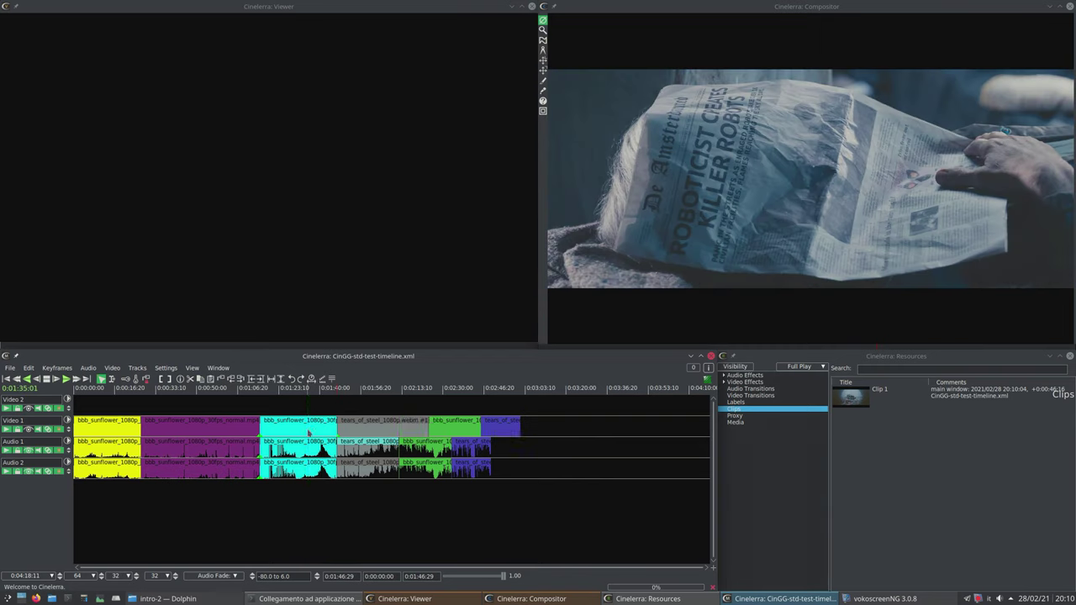
pyautogui.hotkey('alt', 'Right')
pyautogui.hotkey('ctrl', 'z')
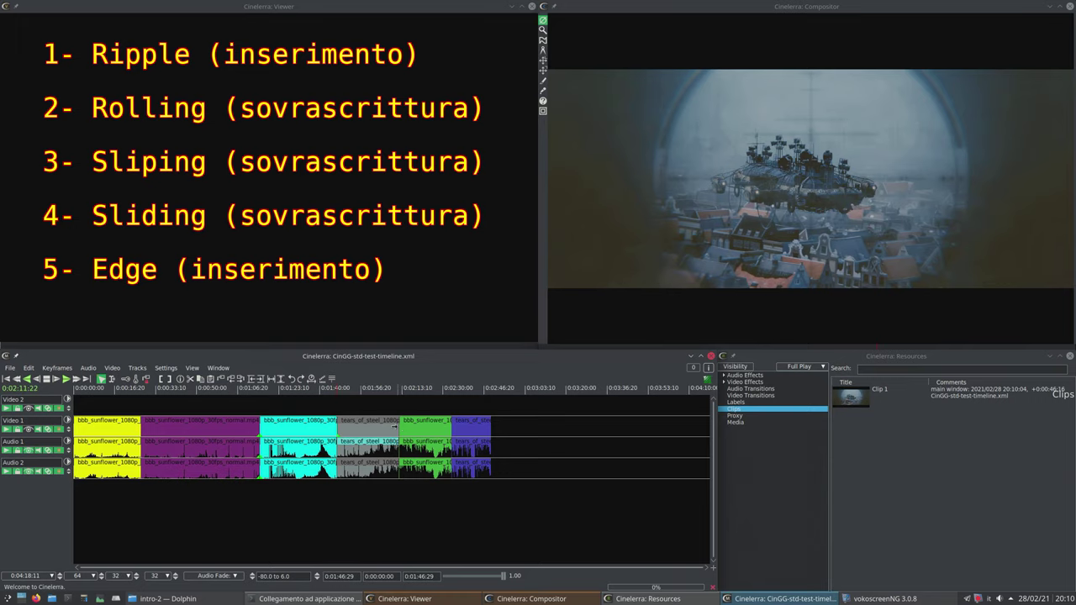
# Try a rolling edit moving the boundary between the grey and green Video 1 clips to 0:02:22:15, and undo it
pyautogui.click(395, 426)
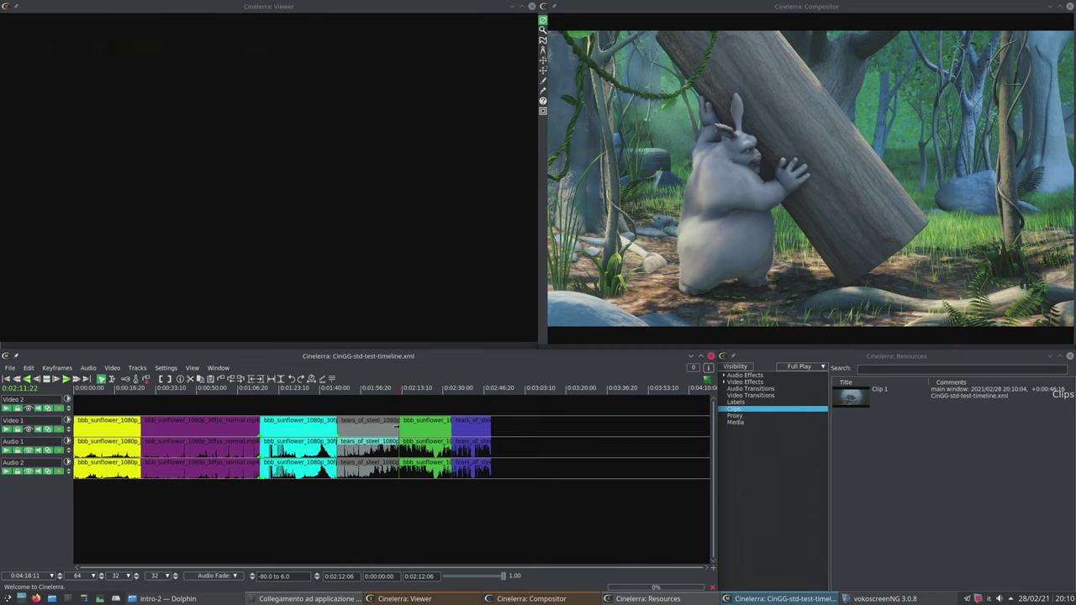
pyautogui.moveTo(395, 426); pyautogui.dragTo(421, 428)
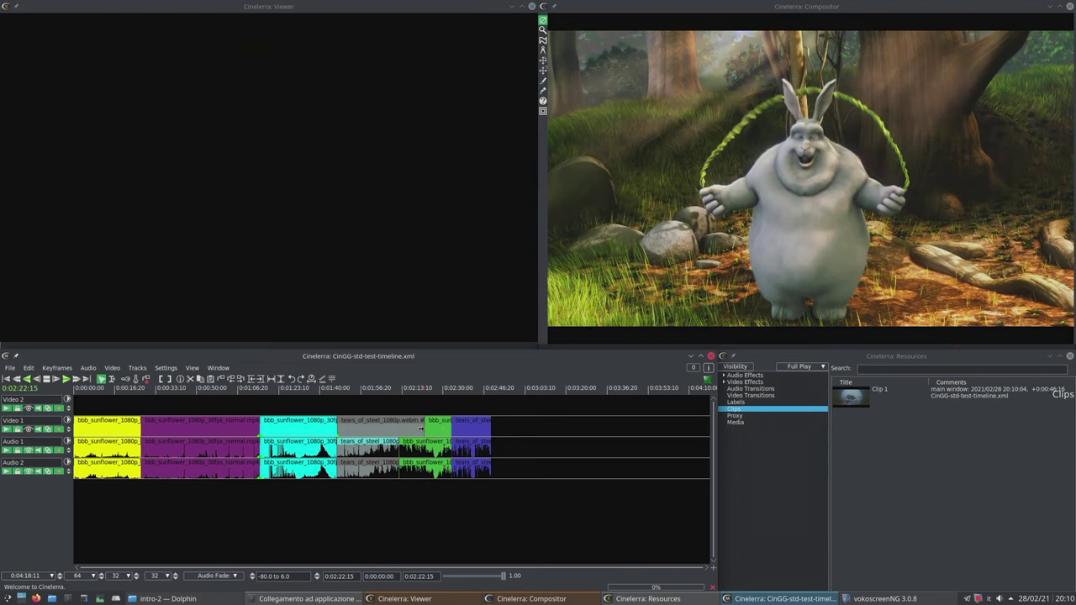
pyautogui.press('z')
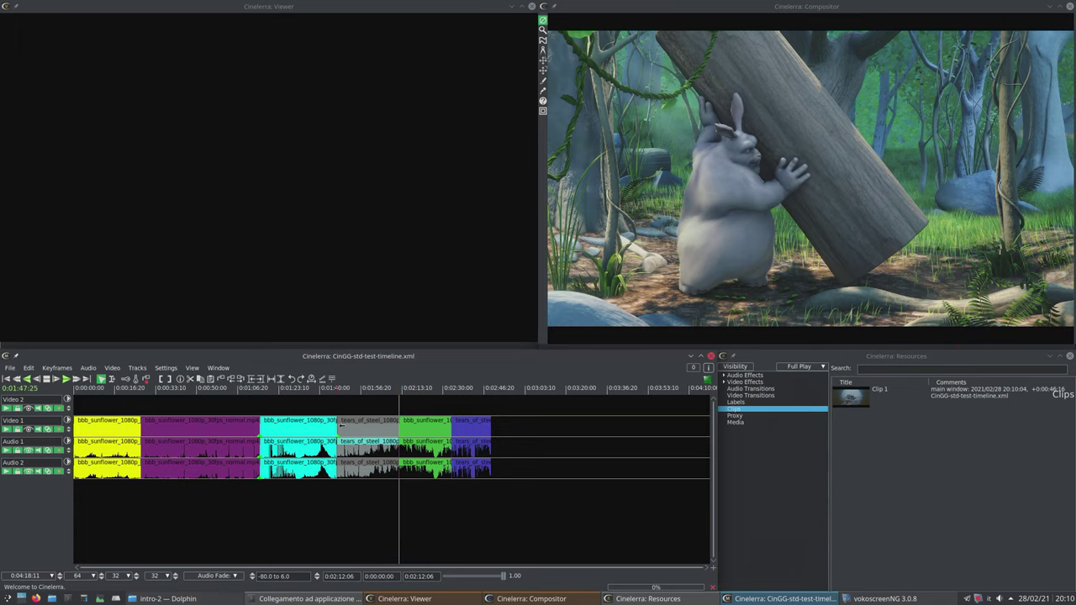
# Try a split-view trim at the boundary between the cyan and grey Video 1 clips, undo it, and check the grey clip's end
pyautogui.click(340, 426)
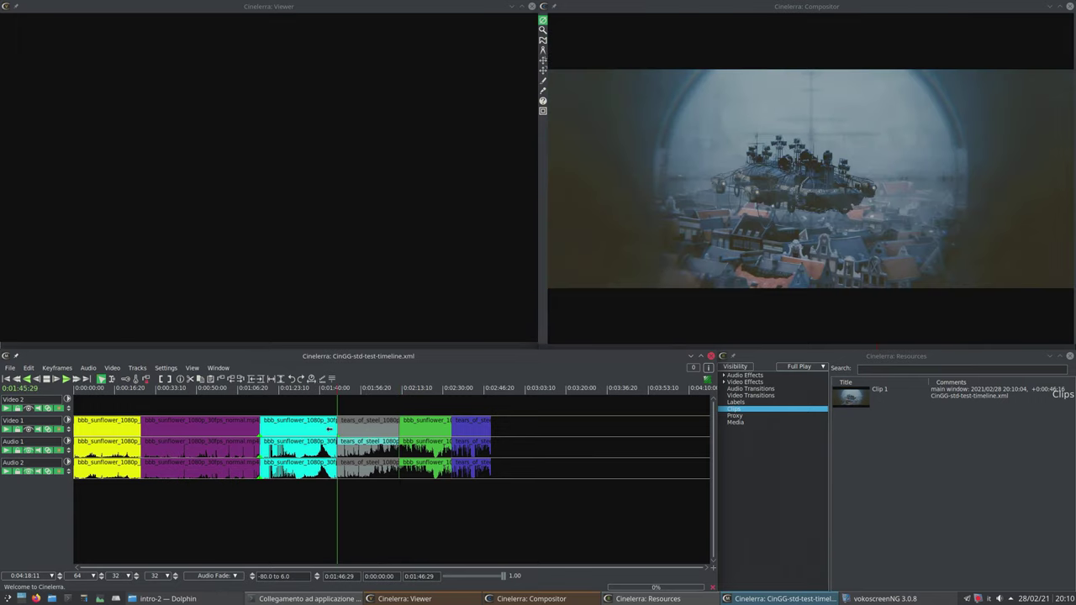
pyautogui.hotkey('ctrl', 'p')
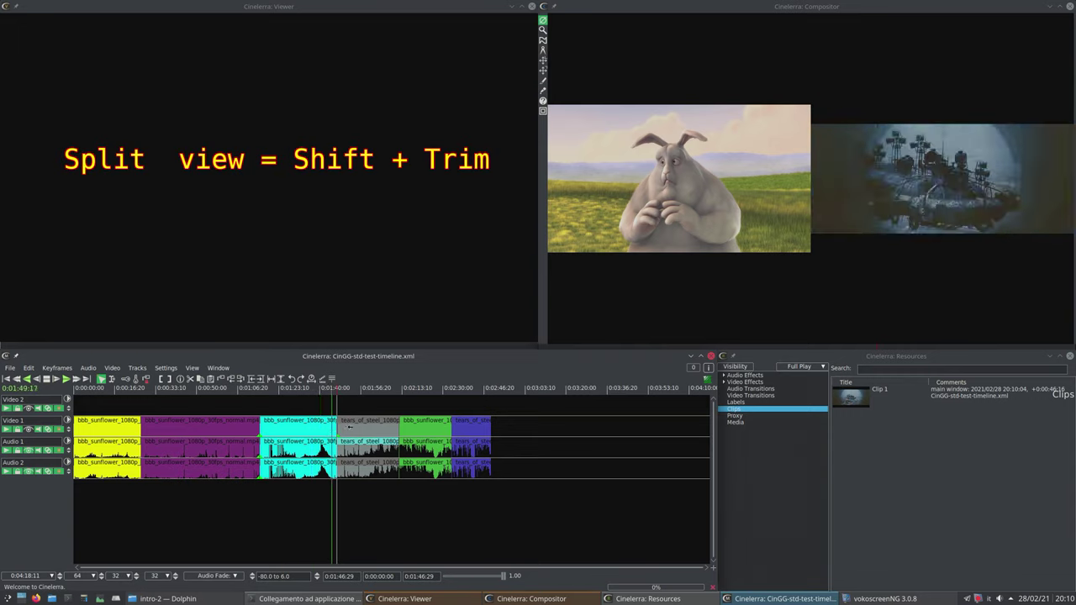
pyautogui.moveTo(359, 427); pyautogui.dragTo(359, 429)
pyautogui.press('z')
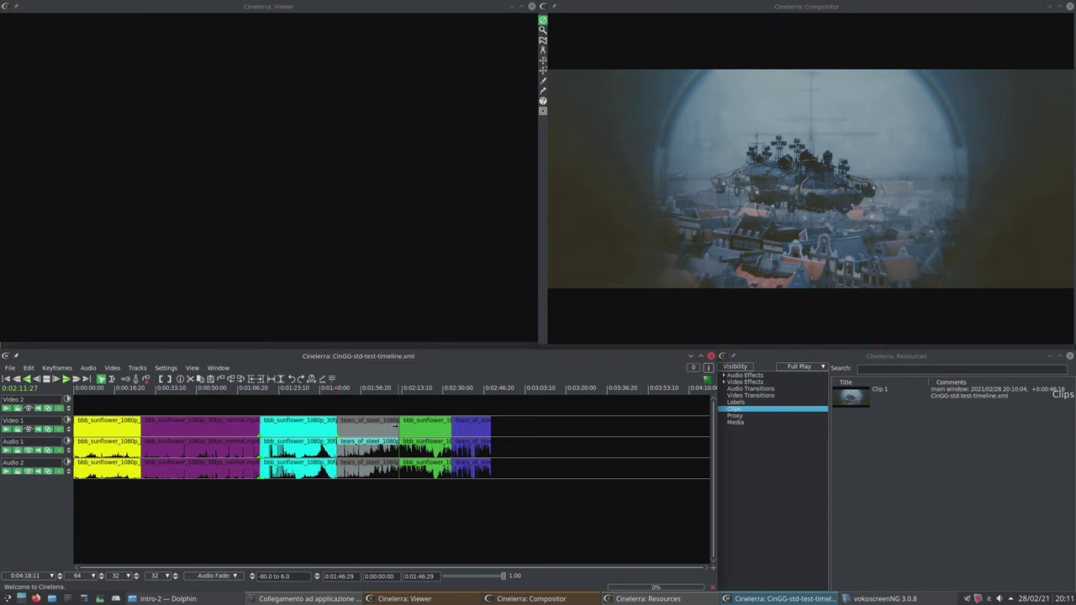
pyautogui.click(395, 426)
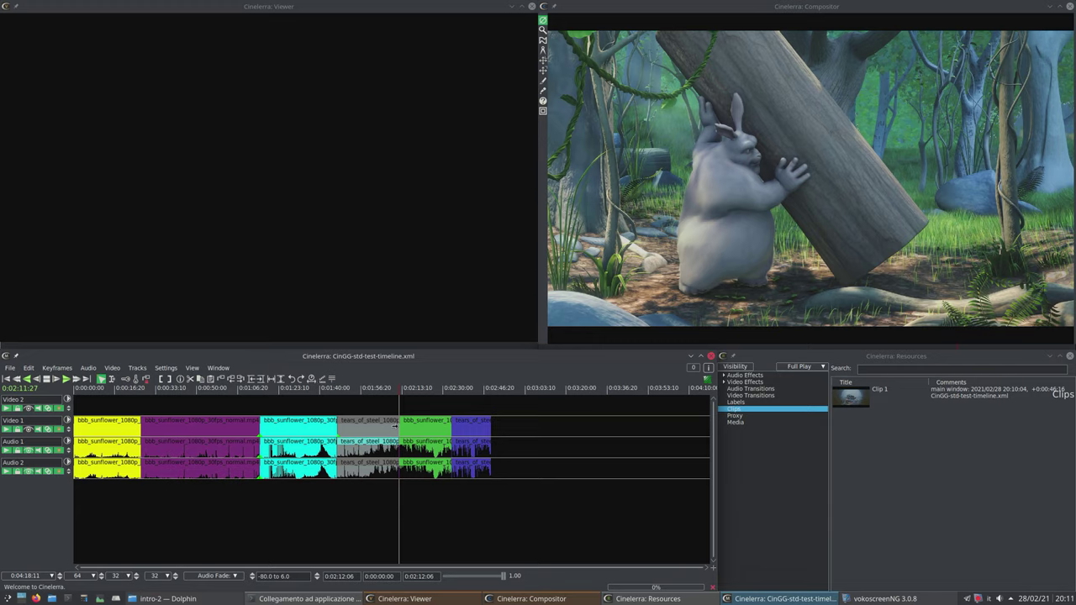
pyautogui.press('space')
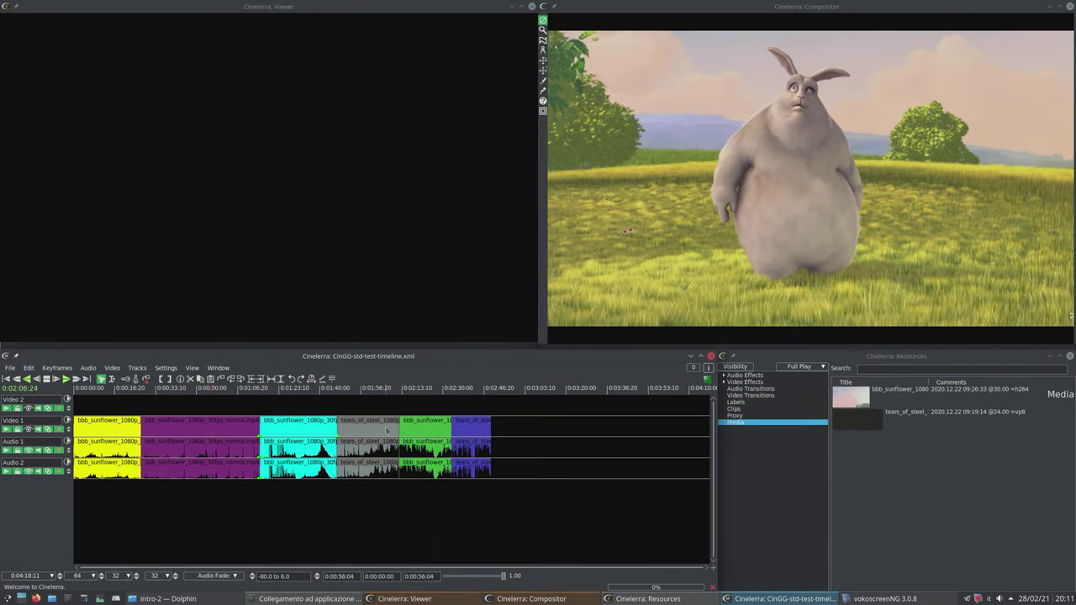
# Find the source media of the cyan and grey Video 1 clips in the resources, and preview the bbb_sunflower thumbnail
pyautogui.rightClick(309, 435)
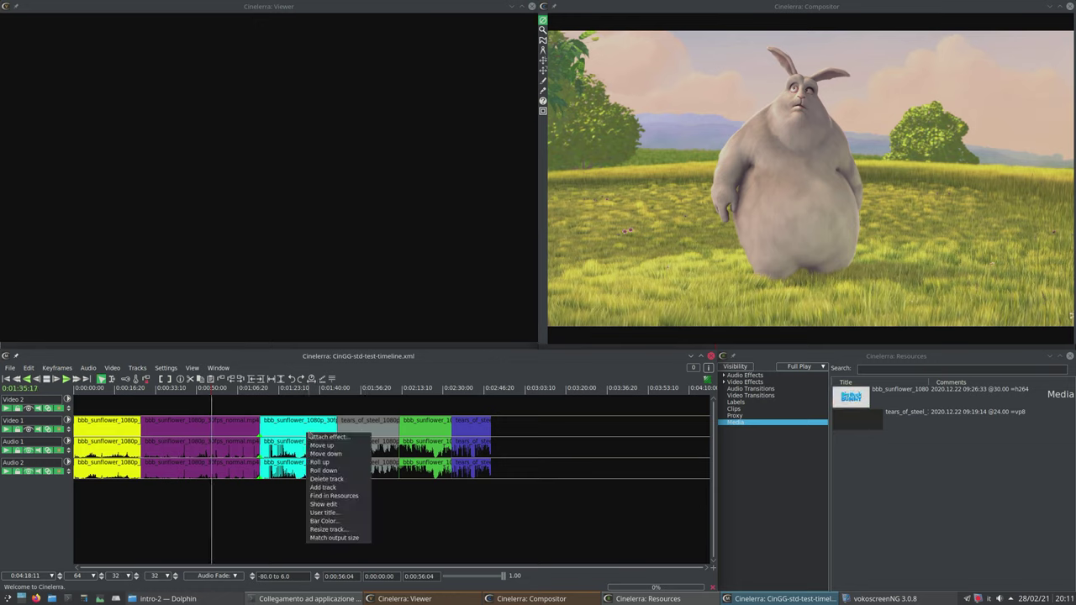
pyautogui.click(353, 497)
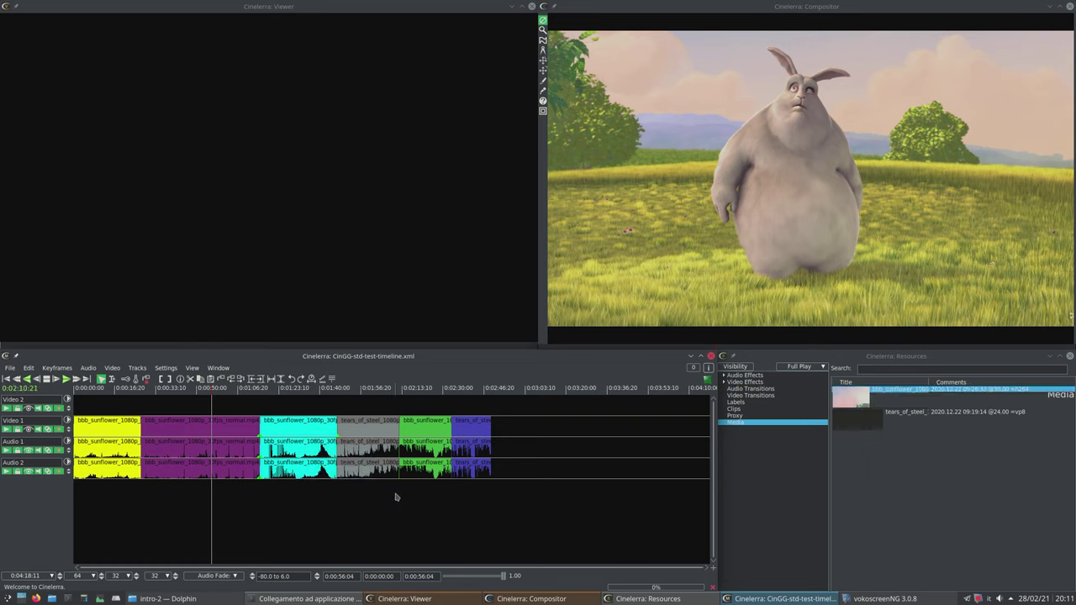
pyautogui.rightClick(361, 430)
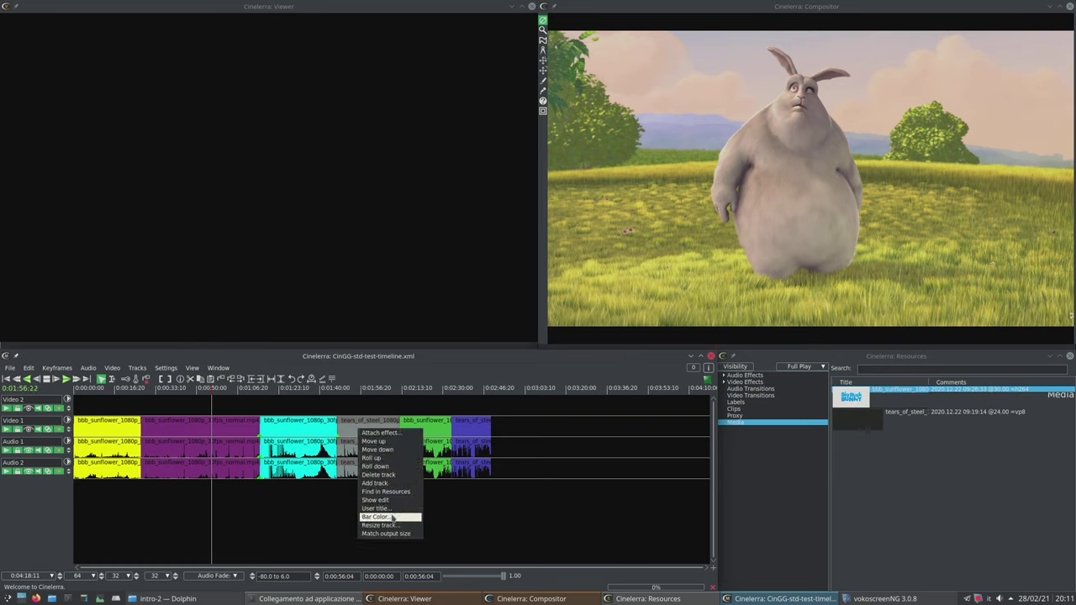
pyautogui.click(385, 491)
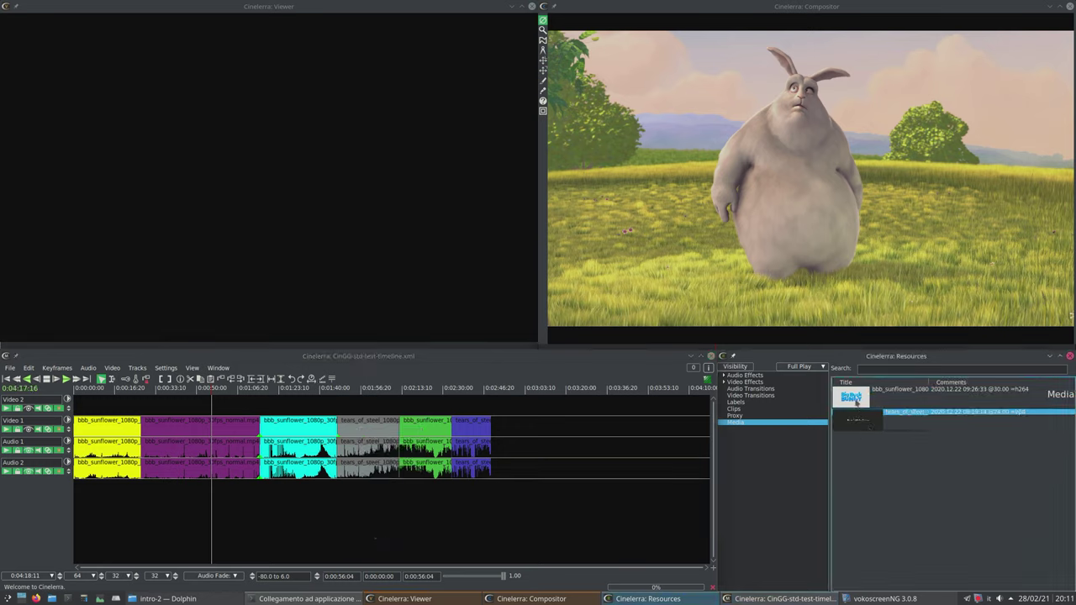
pyautogui.click(856, 402)
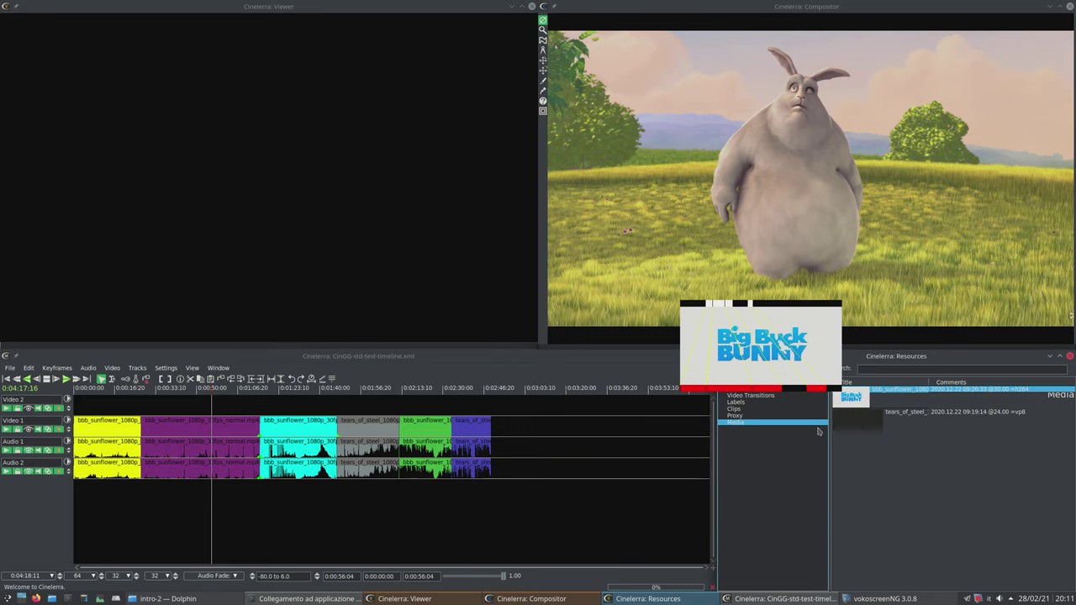
pyautogui.moveTo(858, 428)
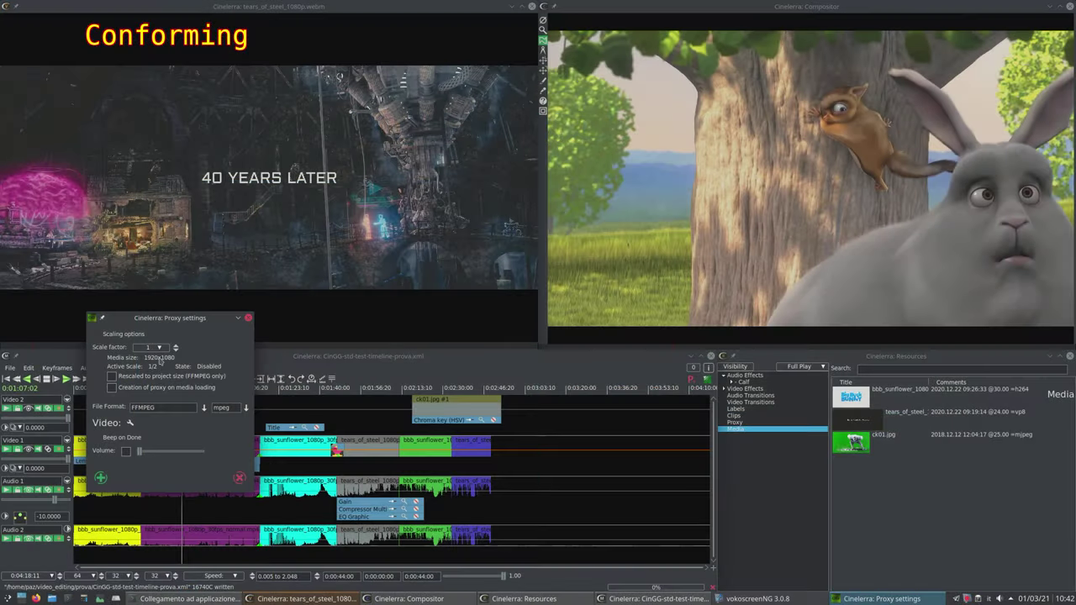
# Set the proxy scale factor to off and apply the proxy settings
pyautogui.click(156, 349)
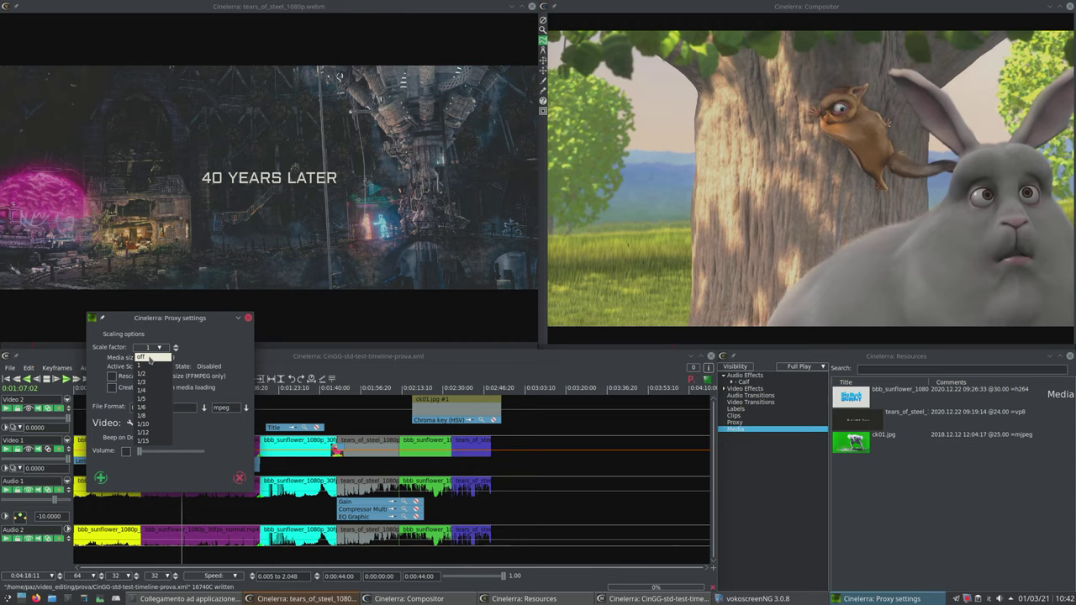
pyautogui.click(149, 358)
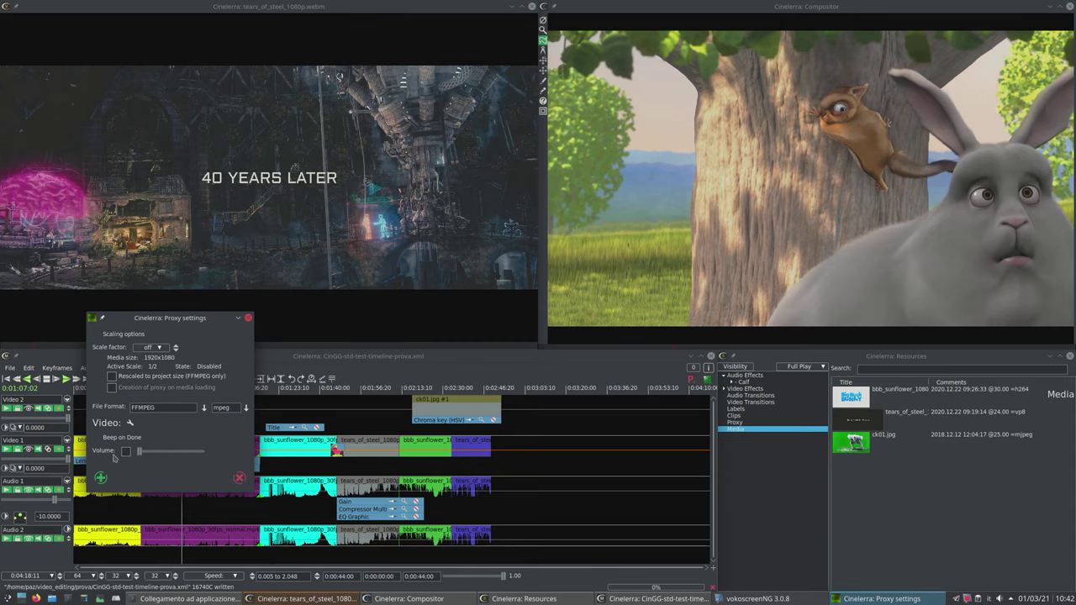
pyautogui.click(100, 478)
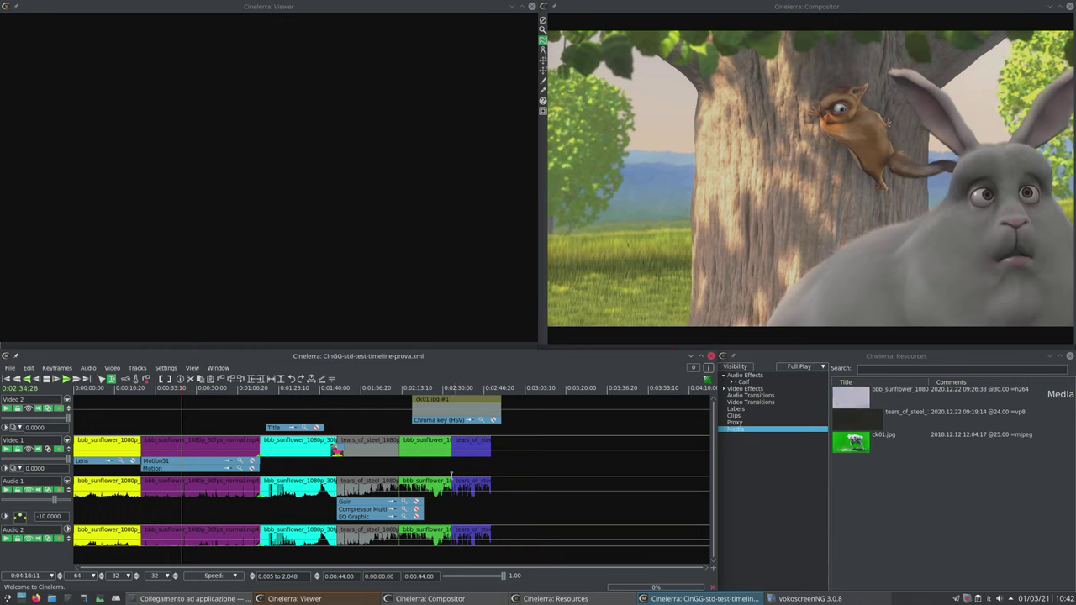
# Scrub the playhead through the transition between the cyan and grey Video 1 clips, ending at 0:01:51:23
pyautogui.click(328, 391)
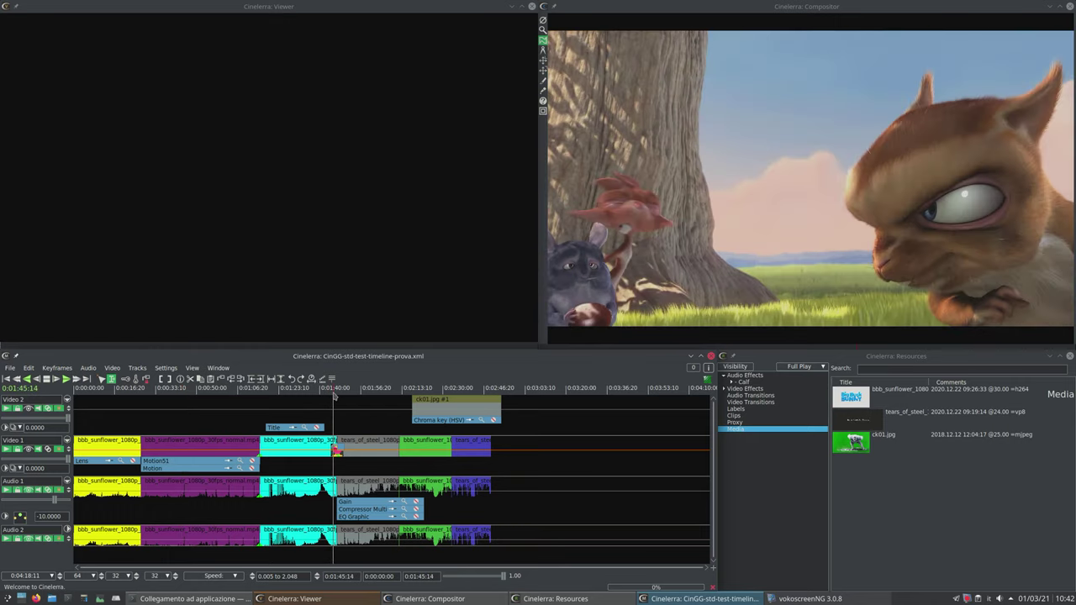
pyautogui.click(341, 397)
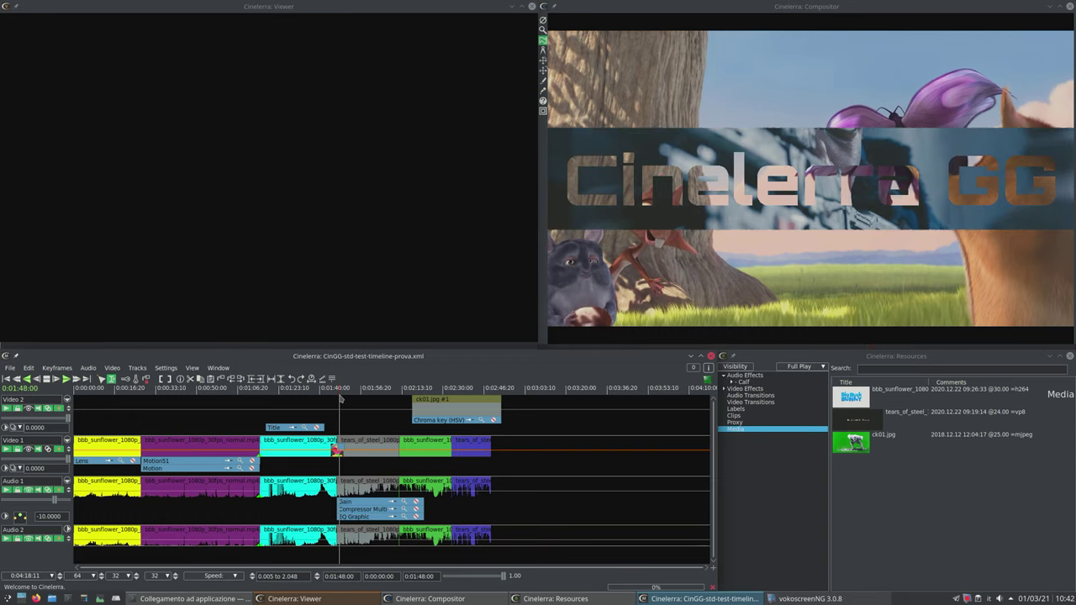
pyautogui.moveTo(341, 397); pyautogui.dragTo(349, 404)
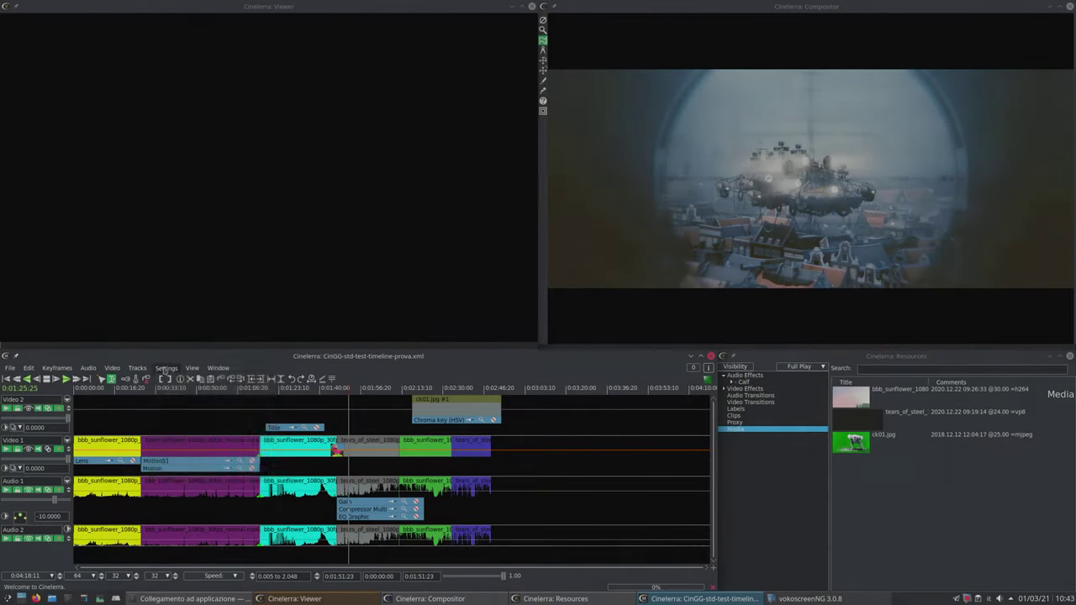
# Examine the aspect ratio and canvas size presets in the project format settings, and close them without applying changes
pyautogui.click(165, 368)
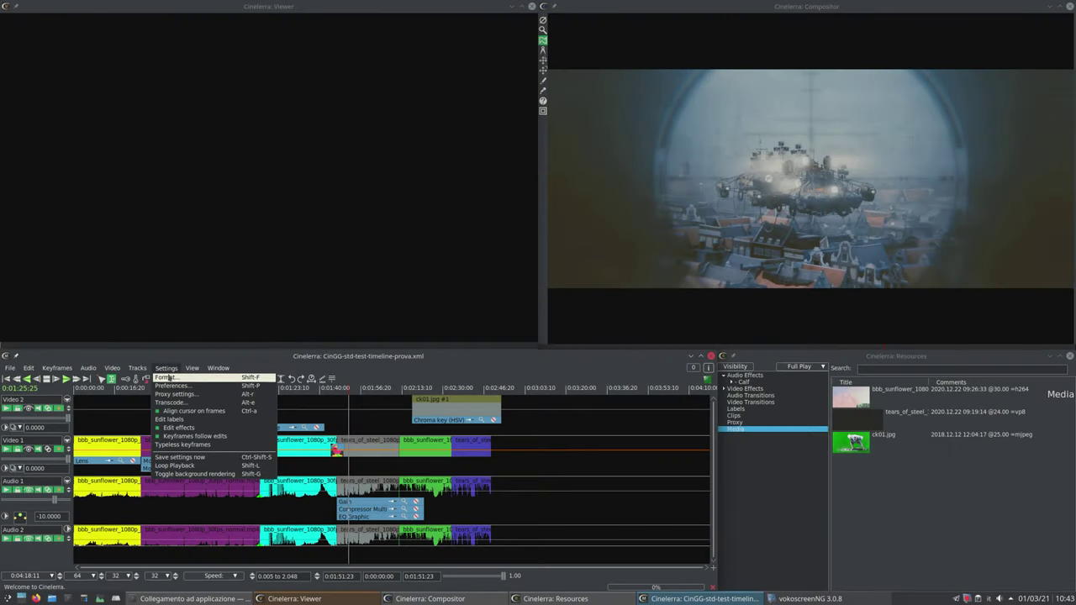
pyautogui.click(168, 378)
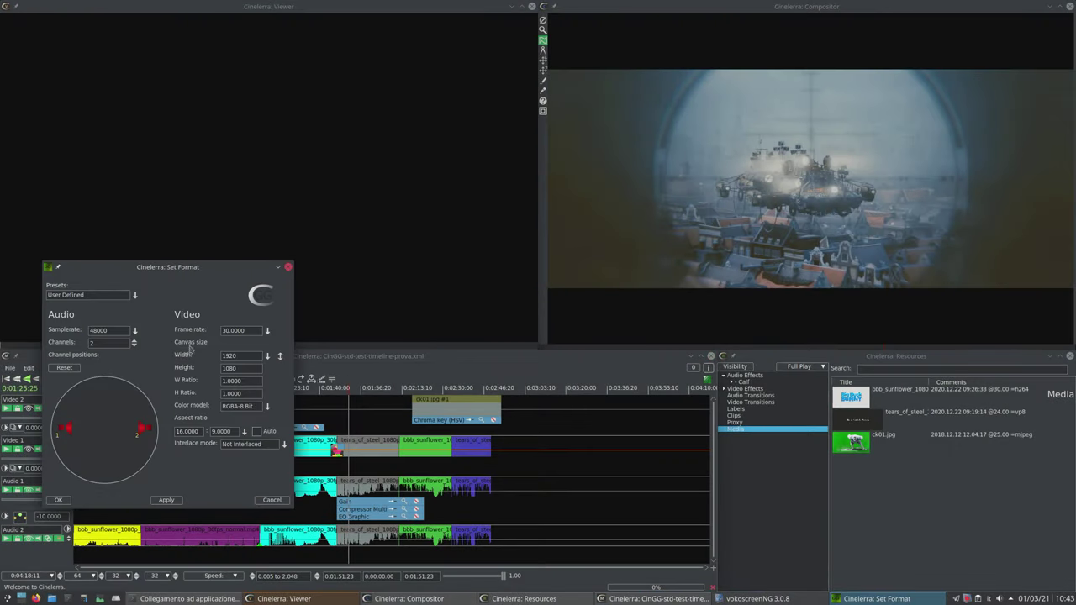
pyautogui.click(245, 431)
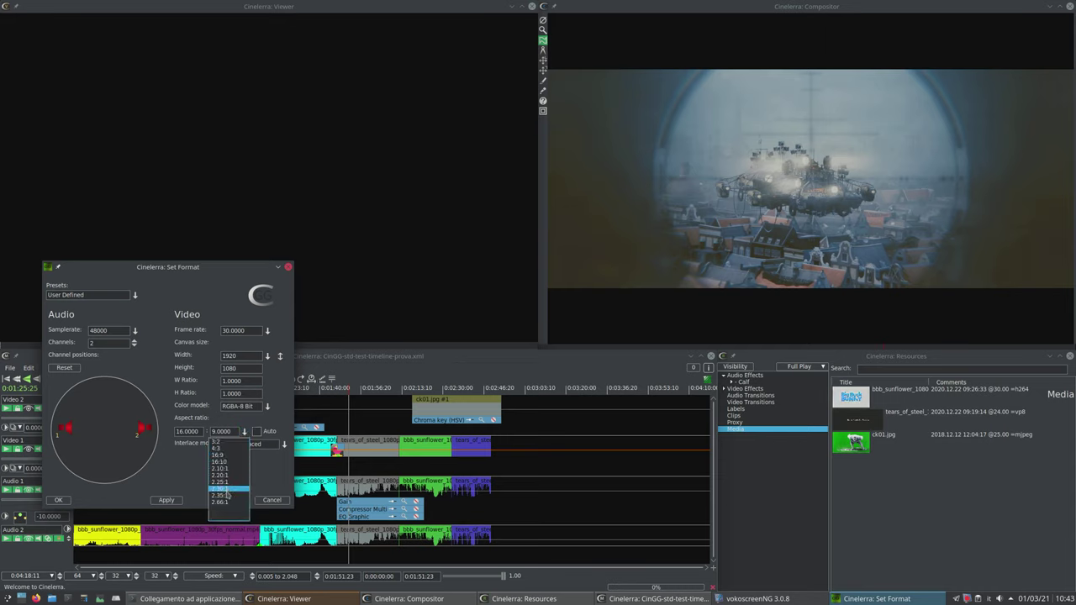
pyautogui.click(263, 472)
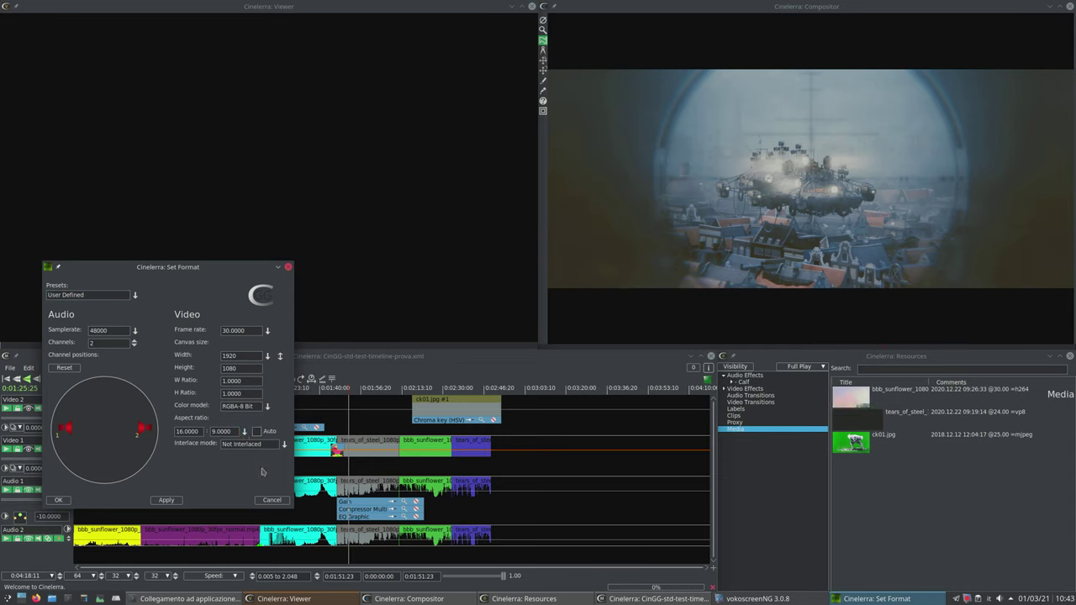
pyautogui.click(266, 359)
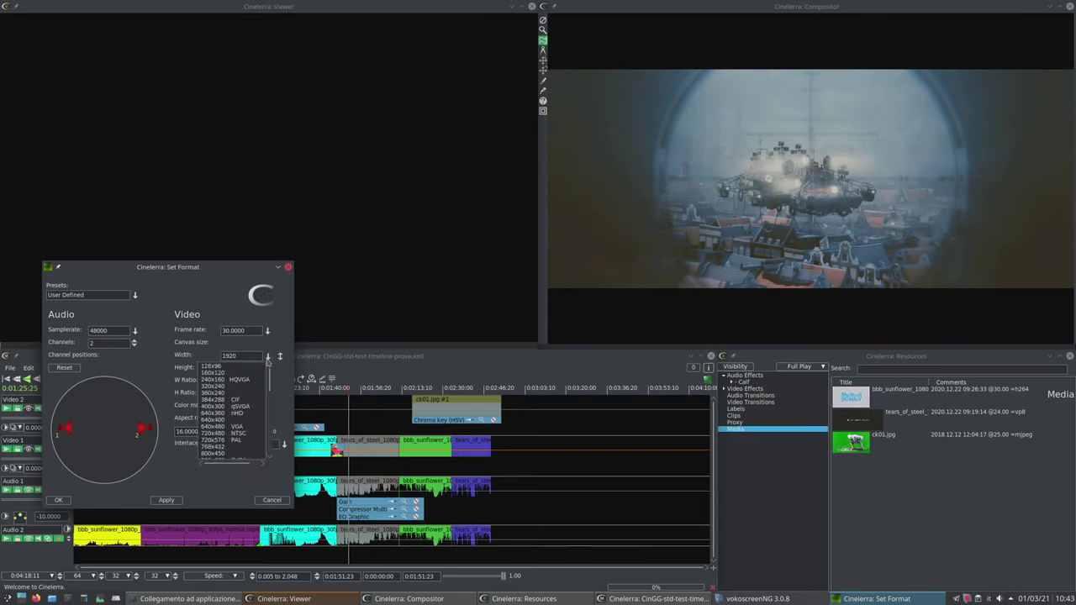
pyautogui.scroll(-1, 269, 378)
pyautogui.moveTo(270, 378)
pyautogui.mouseDown()
pyautogui.moveTo(269, 445)
pyautogui.moveTo(267, 370)
pyautogui.mouseUp()
pyautogui.click(274, 340)
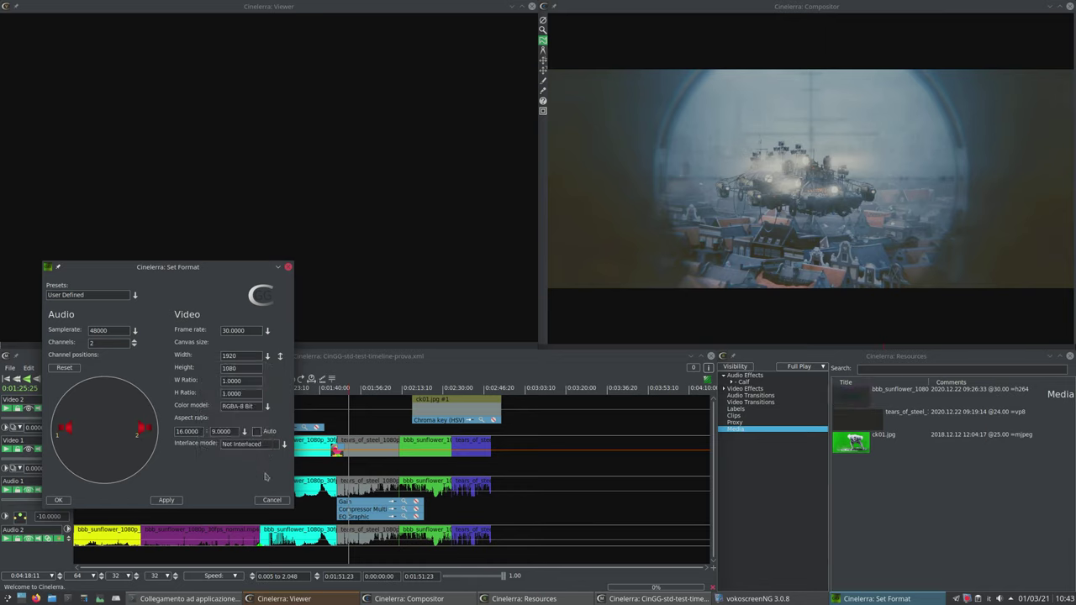
pyautogui.click(271, 500)
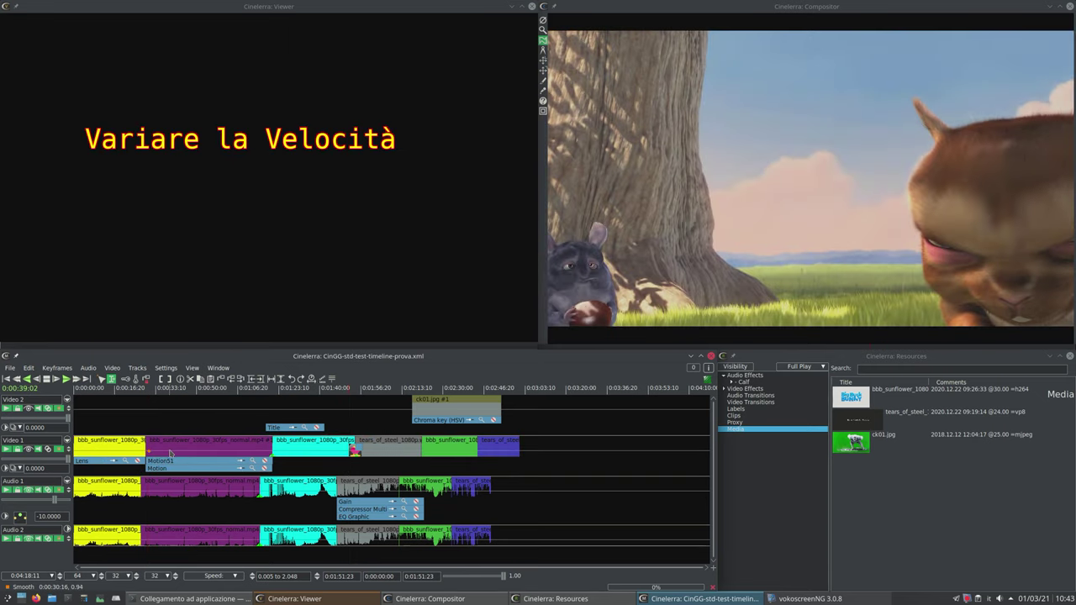
# Try reshaping the Video 1 speed curve over the purple clip
pyautogui.click(174, 451)
pyautogui.moveTo(178, 448); pyautogui.dragTo(120, 463)
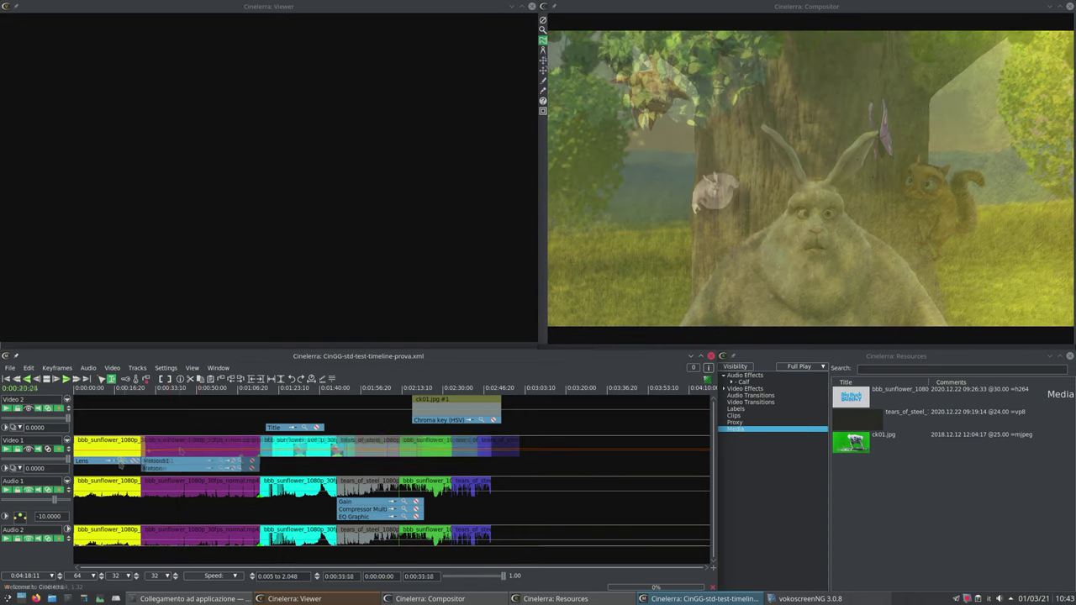
# Open the Lens effect settings for the yellow Video 1 clip, and place the Lens and Motion settings windows over the Viewer
pyautogui.rightClick(121, 464)
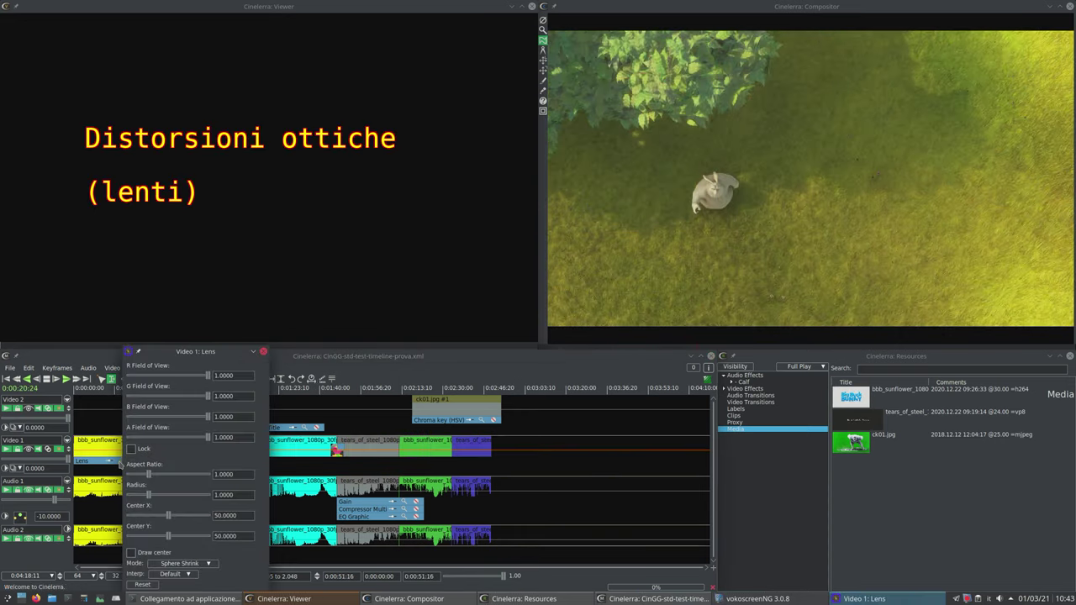
pyautogui.click(169, 417)
pyautogui.moveTo(223, 351); pyautogui.dragTo(268, 83)
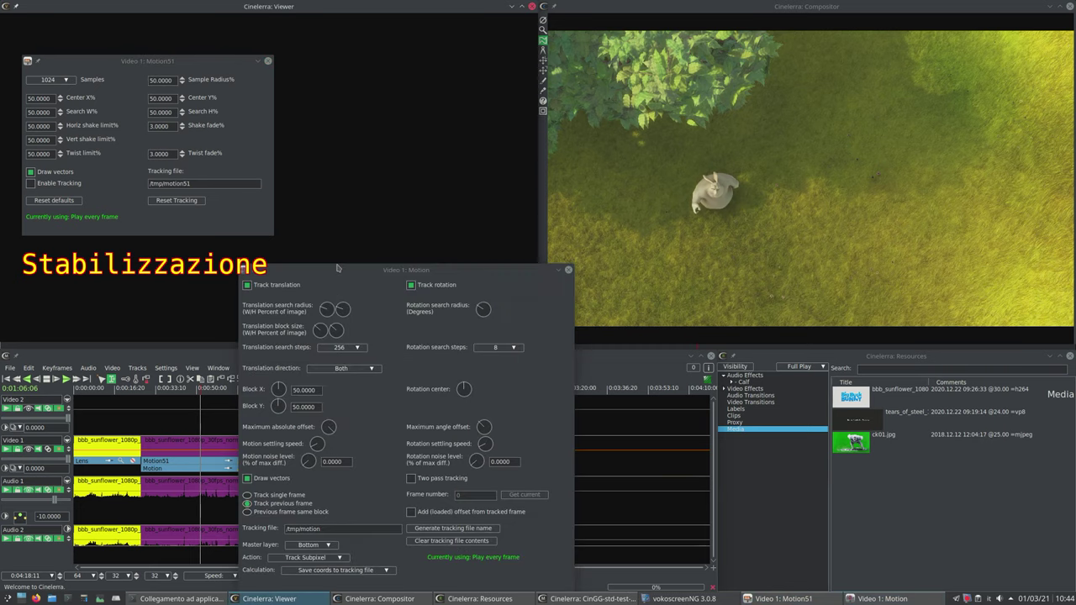
pyautogui.moveTo(372, 239); pyautogui.dragTo(394, 37)
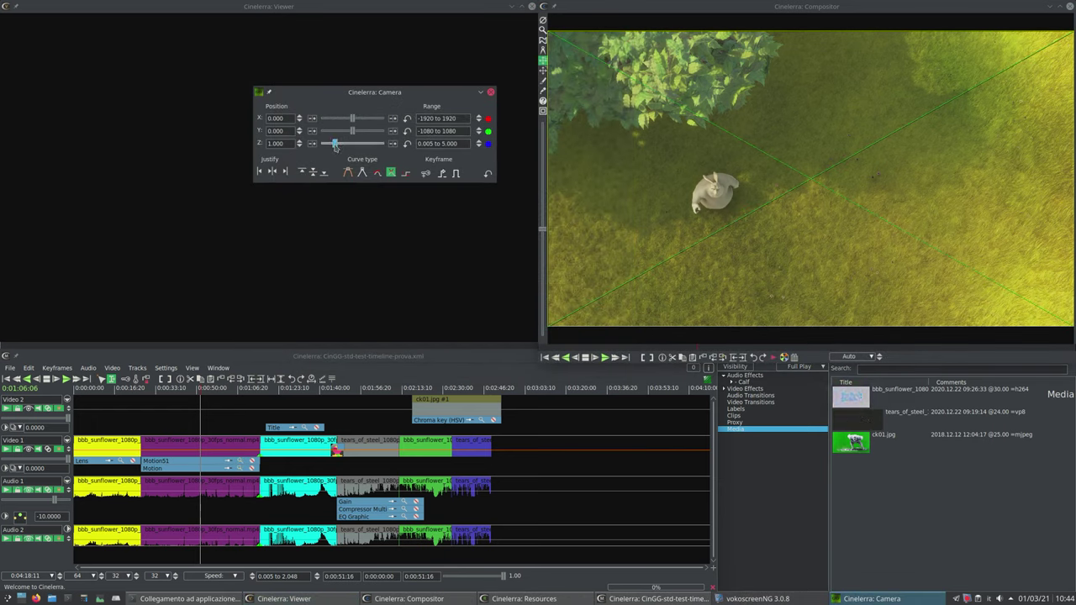
# Try a camera zoom of 0.570 with an X position of 384, and reset the camera's X position
pyautogui.moveTo(335, 143); pyautogui.dragTo(359, 123)
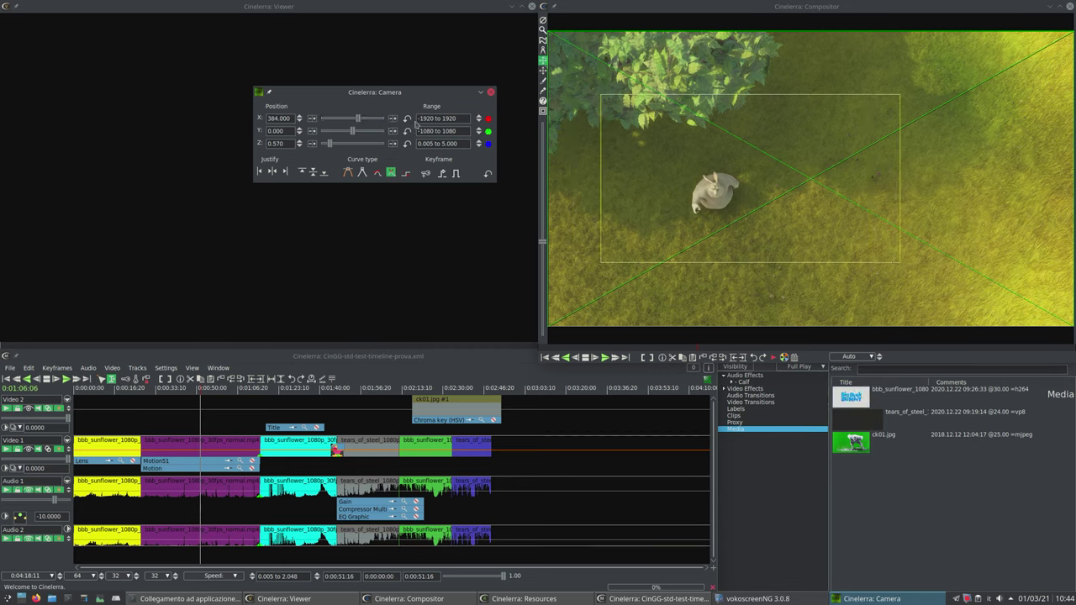
pyautogui.click(407, 118)
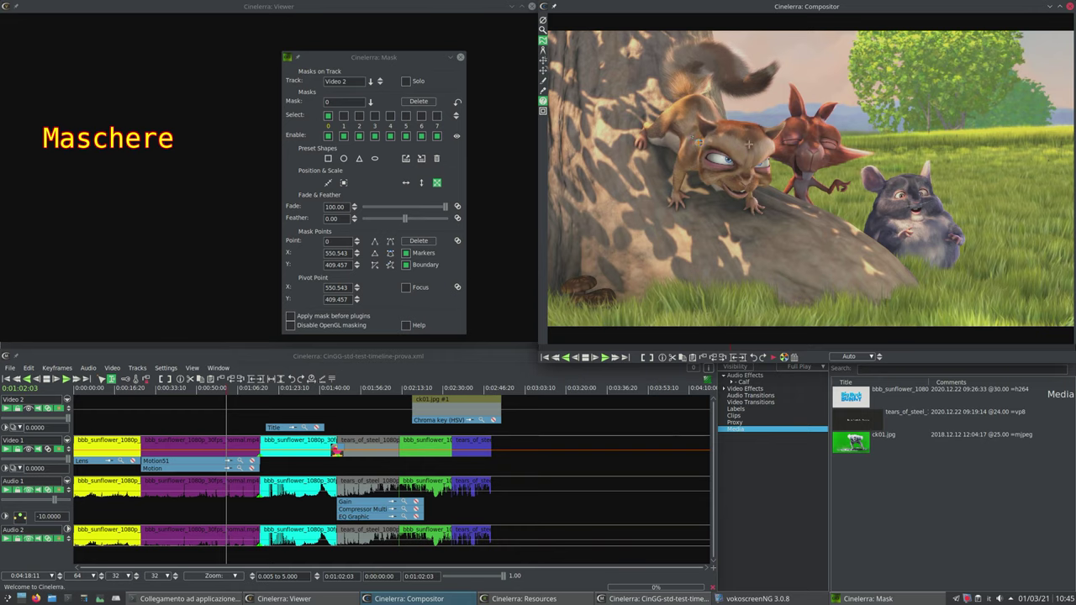
# Place mask point 1 on Video 2 at about X 540, Y 505 beside the squirrel's eyes, and close the mask settings
pyautogui.click(698, 170)
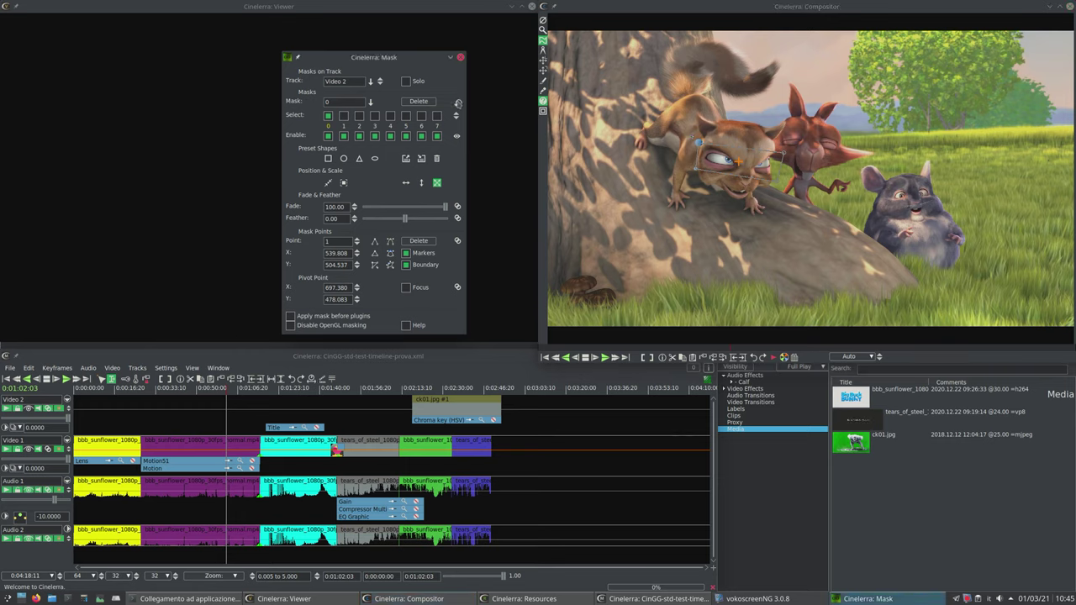
pyautogui.click(461, 58)
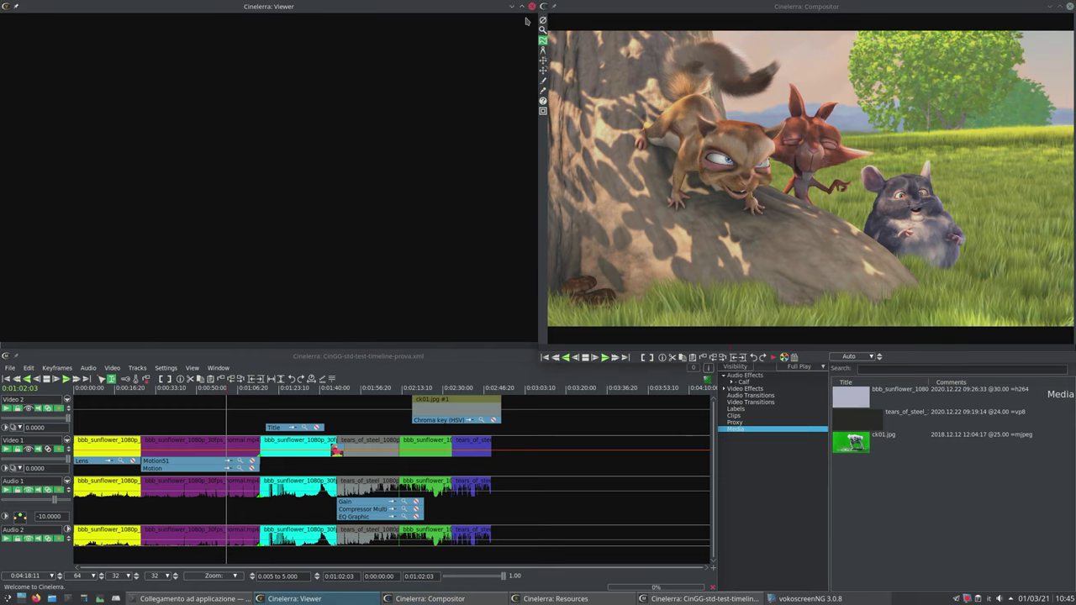
# Preview the keyed ck01.jpg clip on Video 2 at 0:02:31:26, and open its Chroma key (HSV) settings over the Viewer
pyautogui.click(493, 420)
pyautogui.click(447, 405)
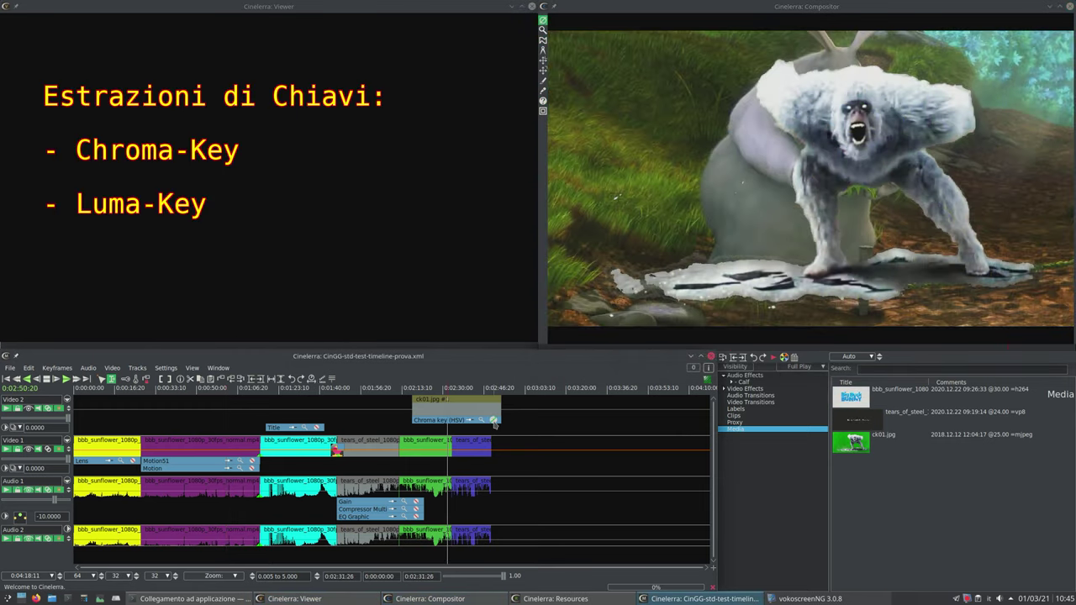
pyautogui.click(481, 420)
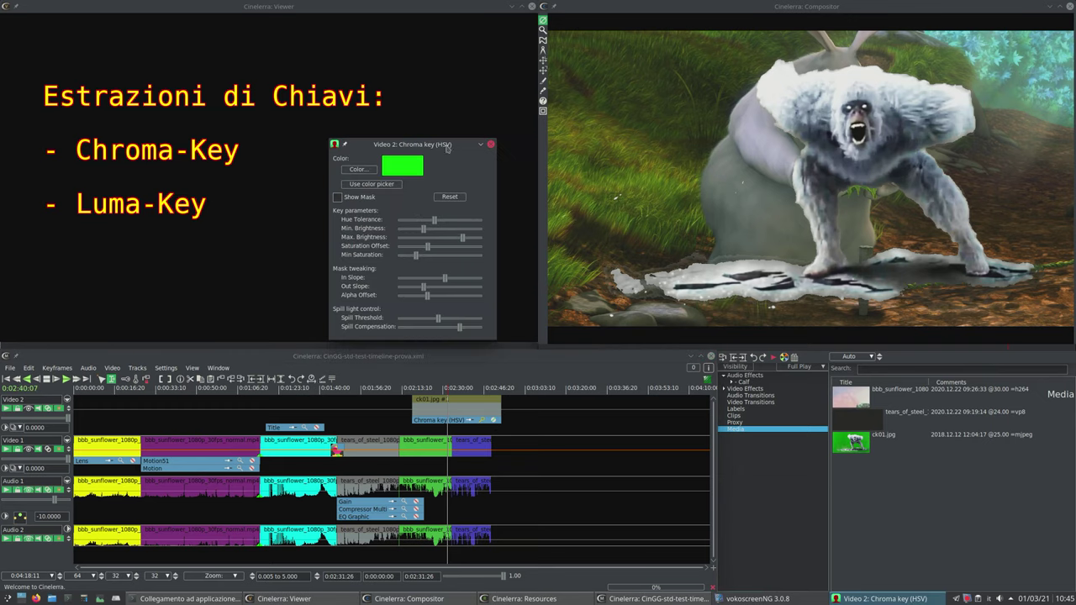
pyautogui.moveTo(447, 146); pyautogui.dragTo(452, 109)
pyautogui.click(723, 181)
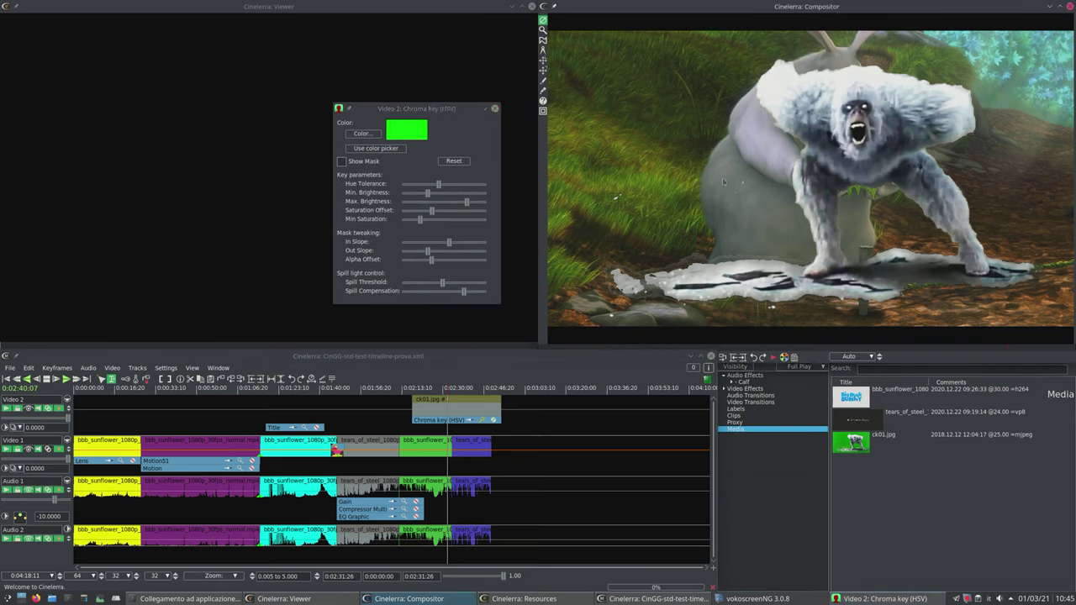
# Switch the Chroma key (HSV) effect on the ck01.jpg clip off and back on to compare the keying
pyautogui.click(488, 424)
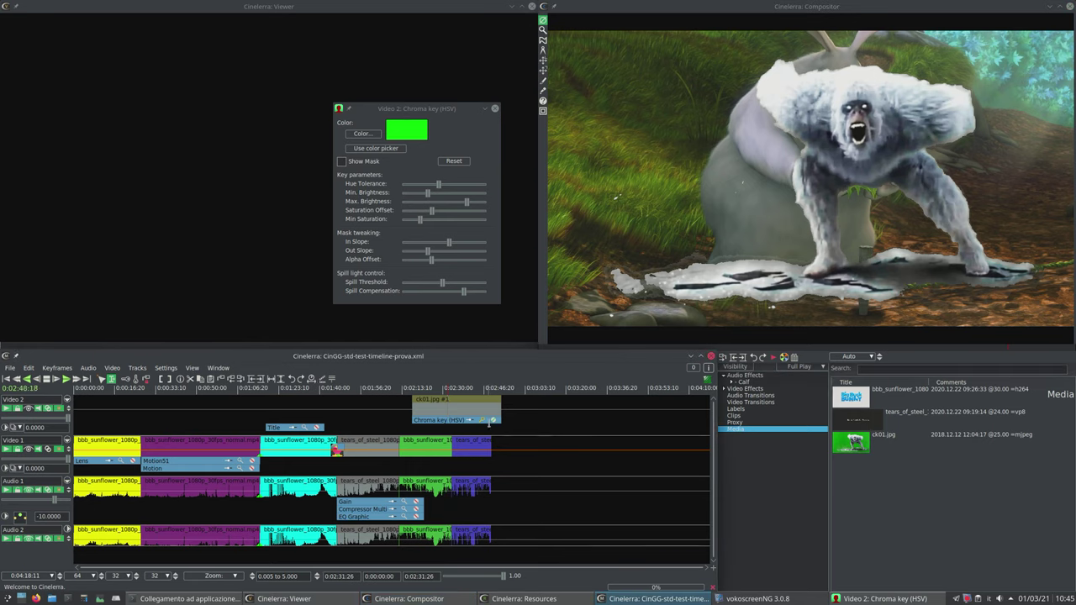
pyautogui.click(493, 419)
pyautogui.click(493, 420)
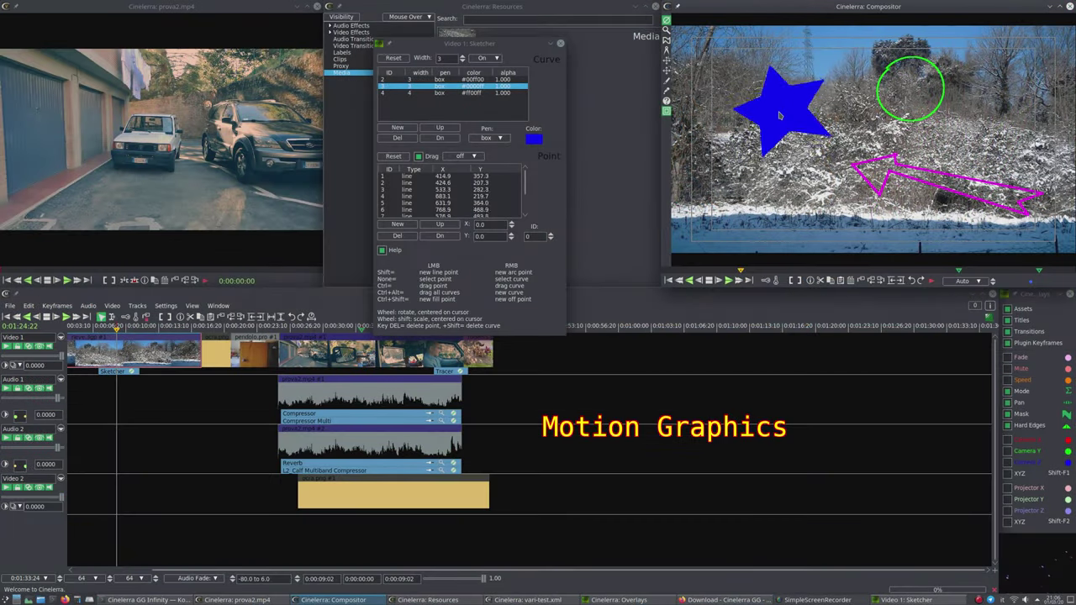
# Rotate the blue star Sketcher curve around its centre in the Compositor, first one way and then the other
pyautogui.scroll(-2, 779, 115)
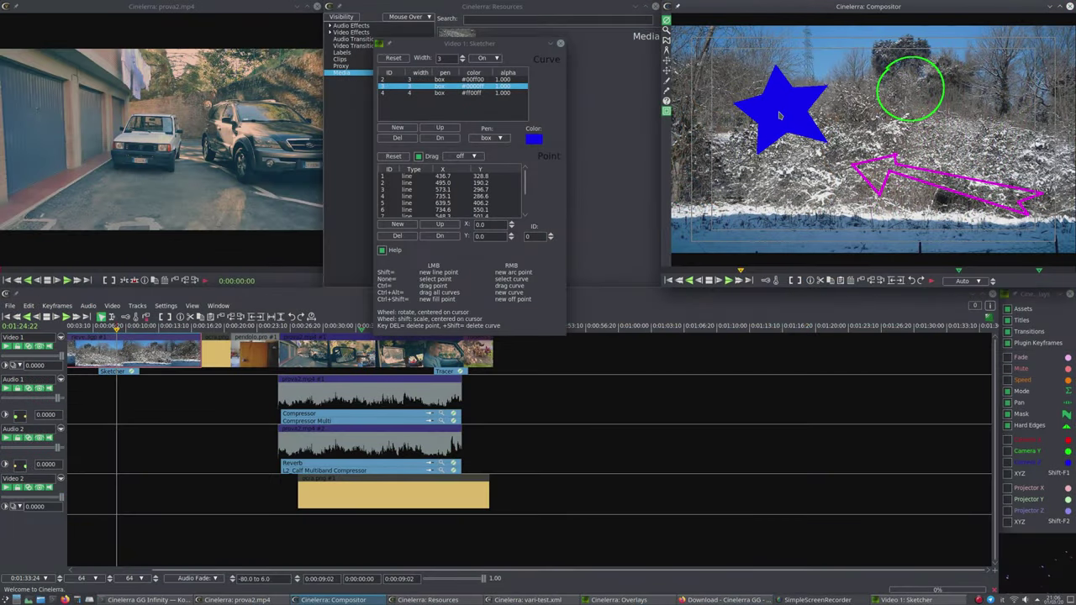
pyautogui.scroll(-2, 779, 115)
pyautogui.scroll(5, 777, 121)
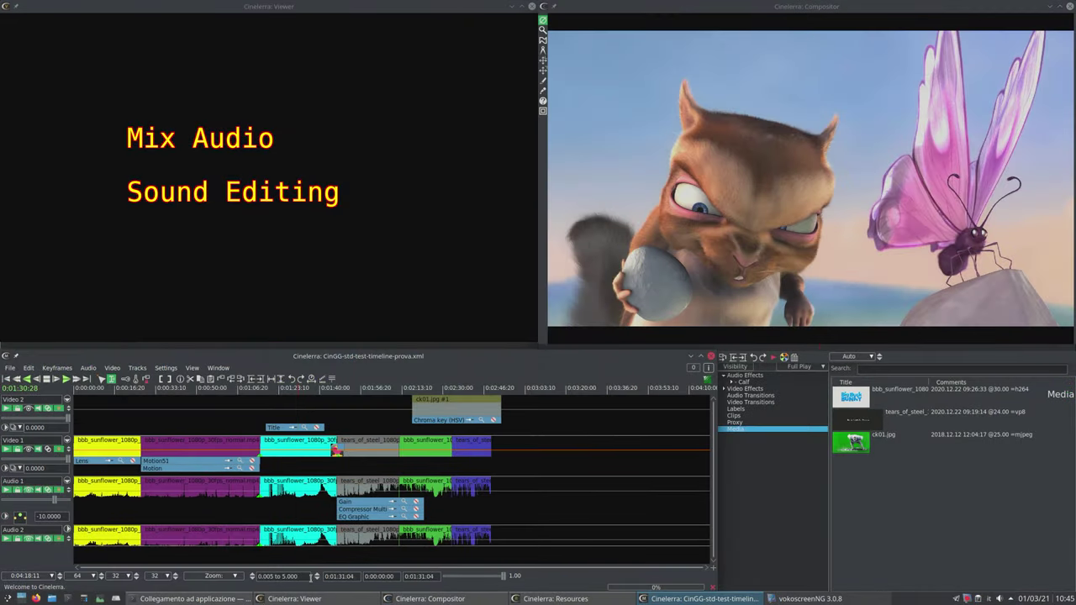
# Open the Gain settings on Audio 1 over the Viewer, and try levels down to about -83.70 before restoring the original position
pyautogui.click(404, 502)
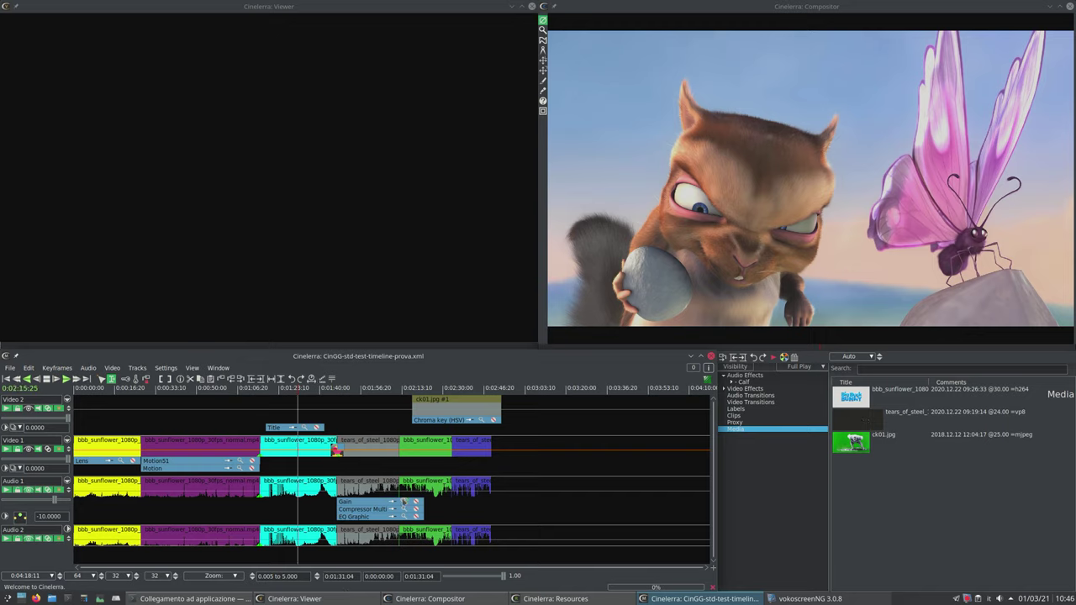
pyautogui.moveTo(428, 508); pyautogui.dragTo(31, 34)
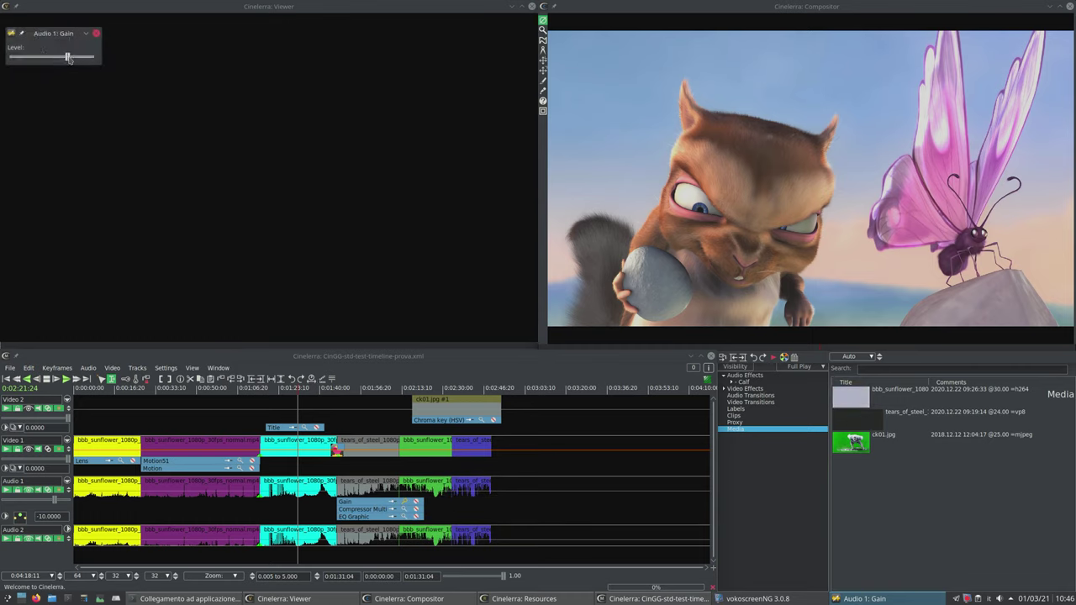
pyautogui.moveTo(68, 58); pyautogui.dragTo(79, 59)
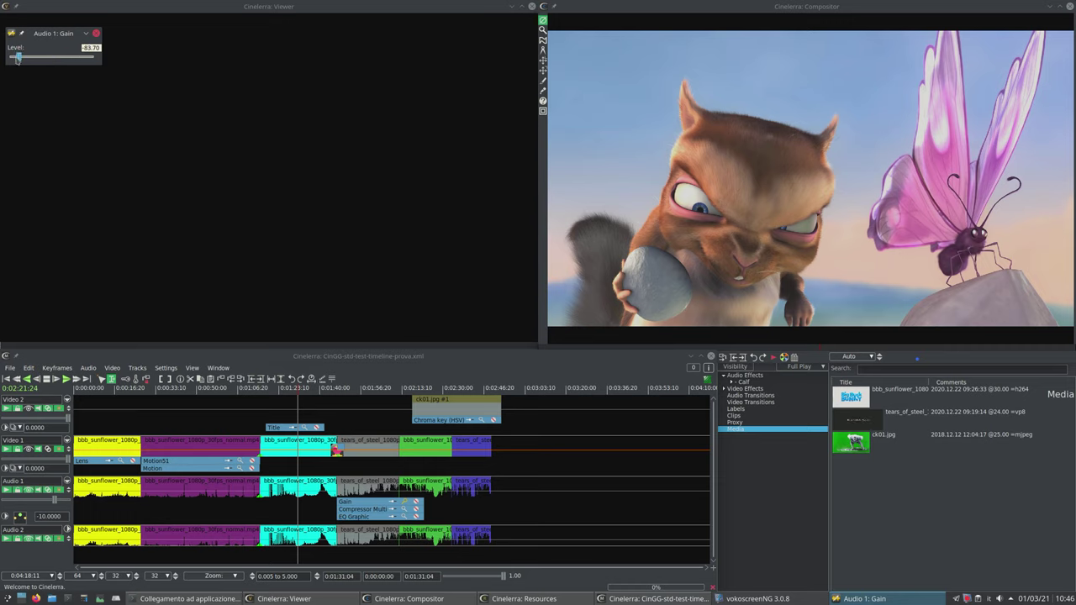
pyautogui.moveTo(56, 57); pyautogui.dragTo(69, 59)
pyautogui.click(275, 502)
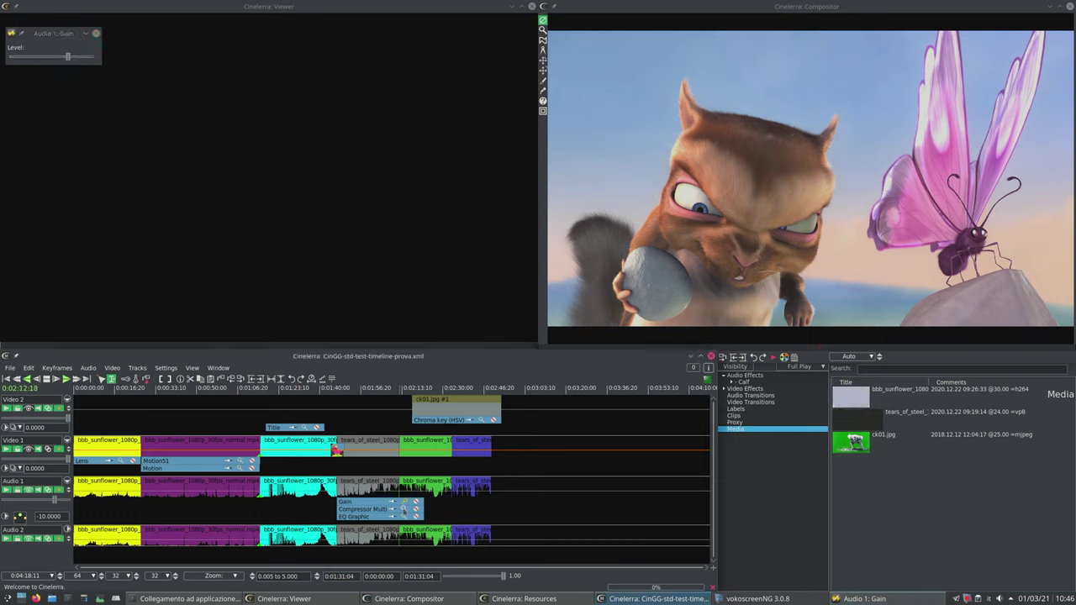
# Open the Compressor Multi settings on Audio 1 beside the Gain window, and lower the curve's end point to input 4.60, output -7.83
pyautogui.click(404, 508)
pyautogui.moveTo(525, 353); pyautogui.dragTo(262, 54)
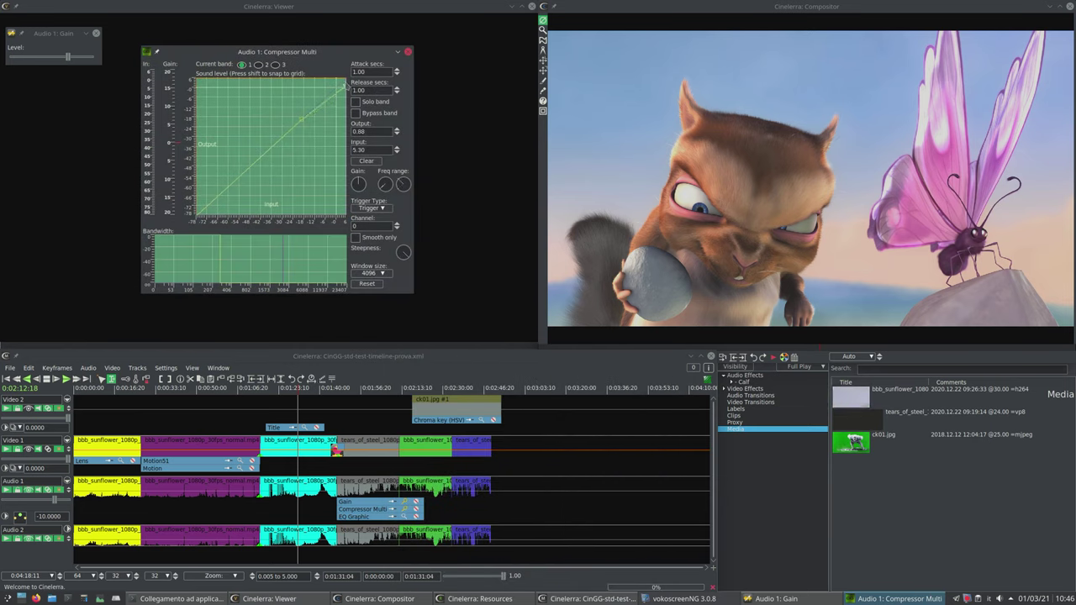
pyautogui.moveTo(278, 52); pyautogui.dragTo(252, 33)
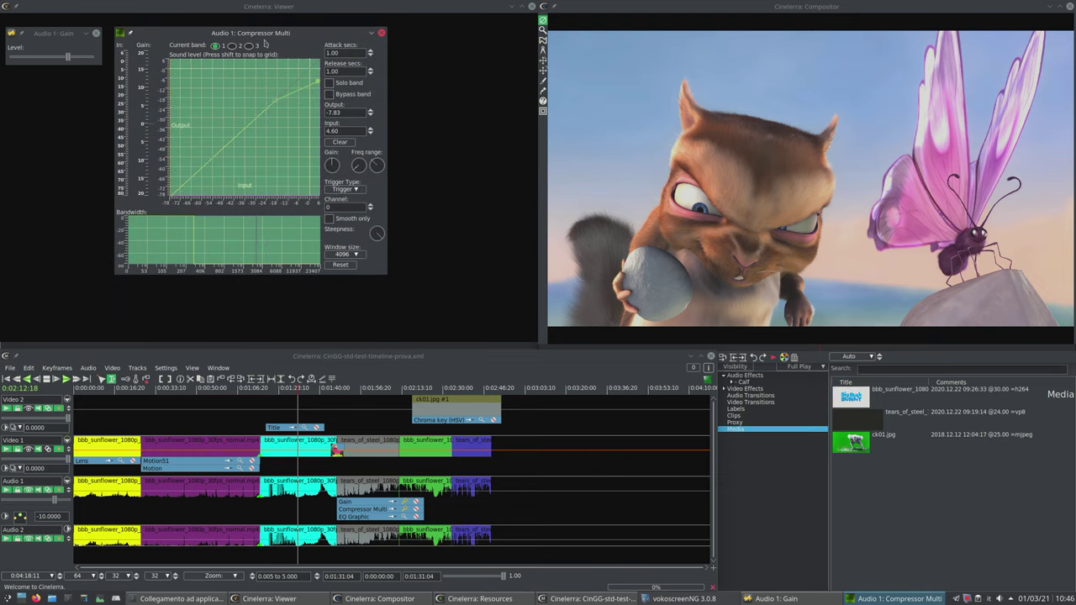
# Open the EQ Graphic settings on Audio 1 and move the window away from Compressor Multi, over the Compositor
pyautogui.click(405, 516)
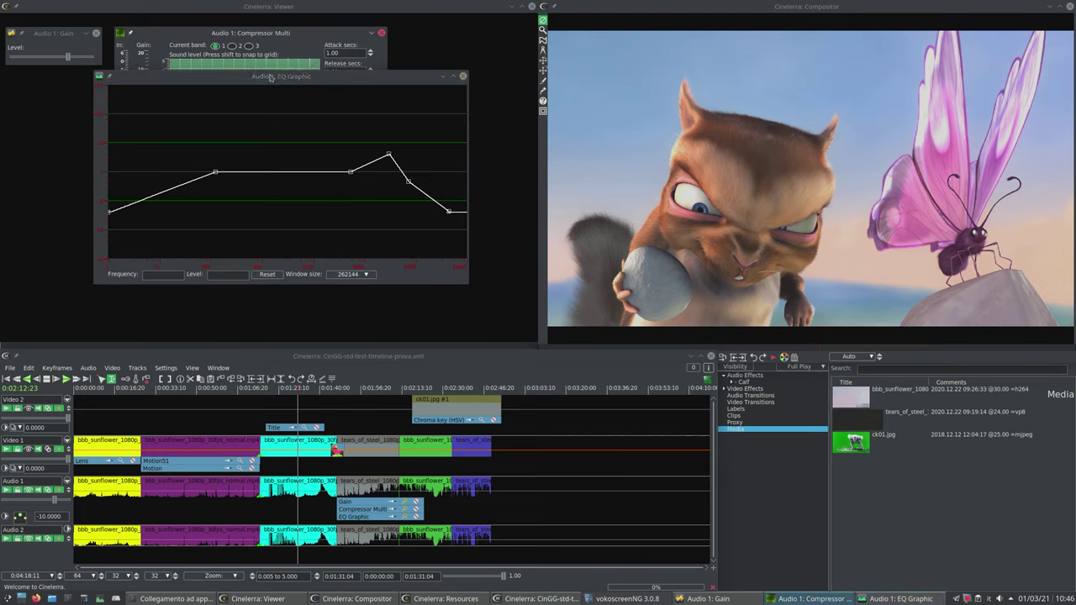
pyautogui.moveTo(271, 76); pyautogui.dragTo(570, 95)
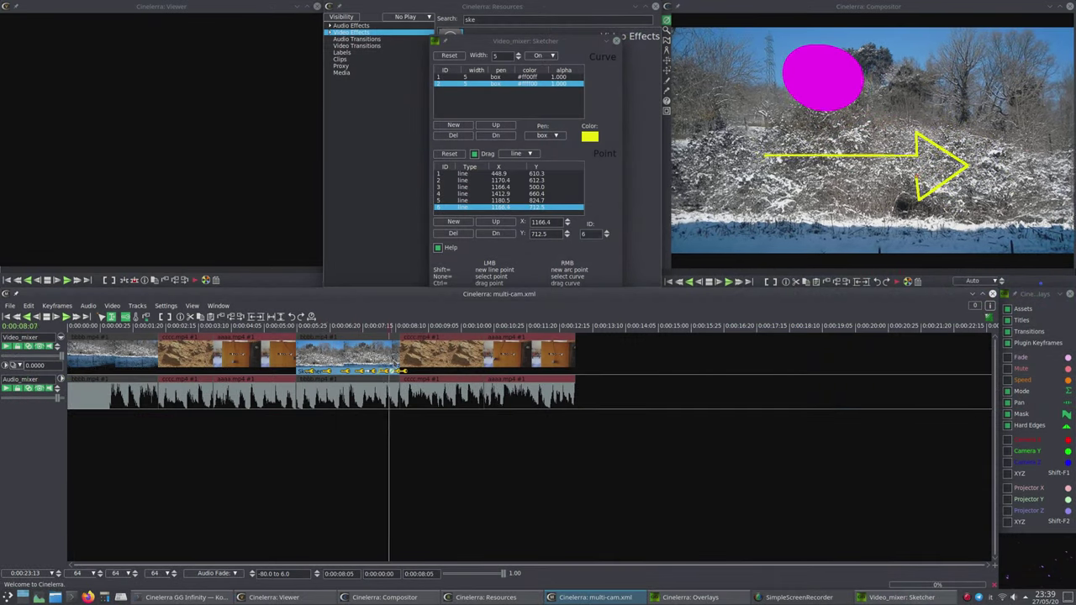
pyautogui.click(365, 352)
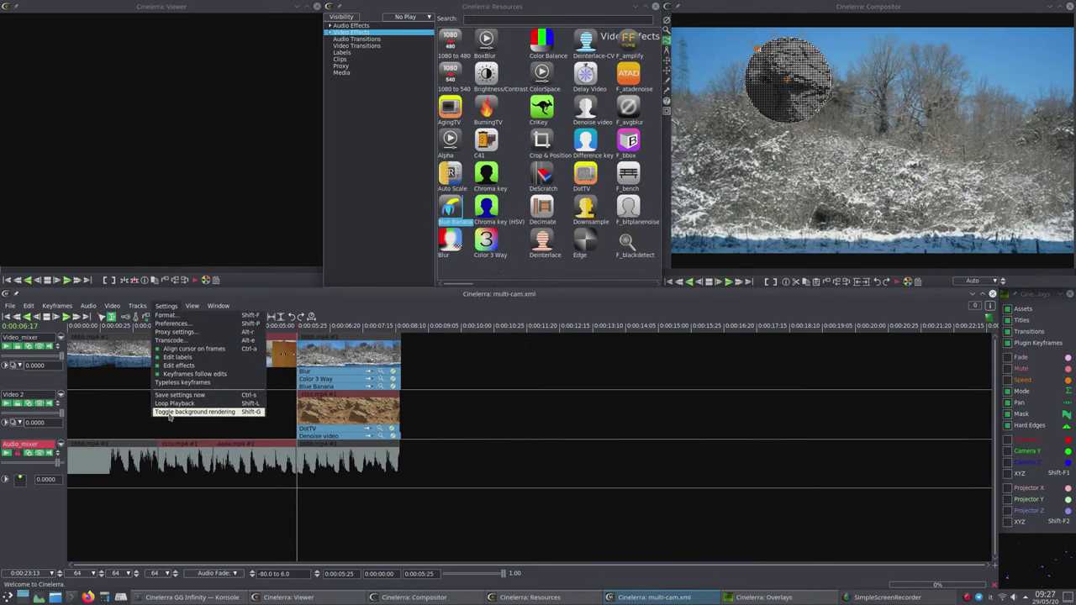
# Toggle background rendering from the insertion point at 0:00:05:25, and move the playback position into the section with stacked effects
pyautogui.click(196, 412)
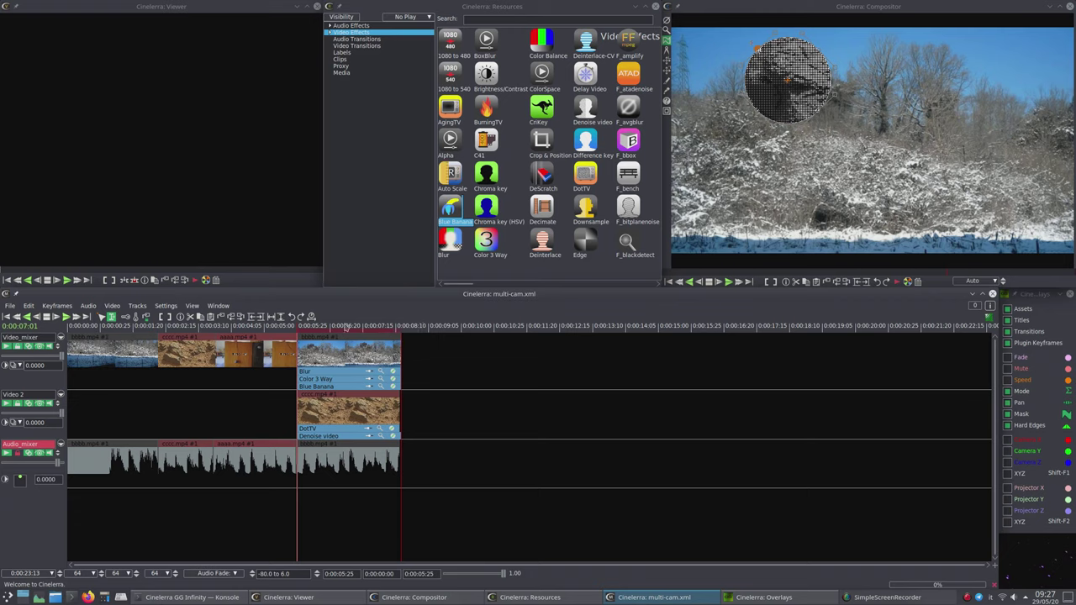
pyautogui.moveTo(344, 334)
pyautogui.mouseDown()
pyautogui.moveTo(314, 333)
pyautogui.moveTo(389, 333)
pyautogui.moveTo(342, 333)
pyautogui.mouseUp()
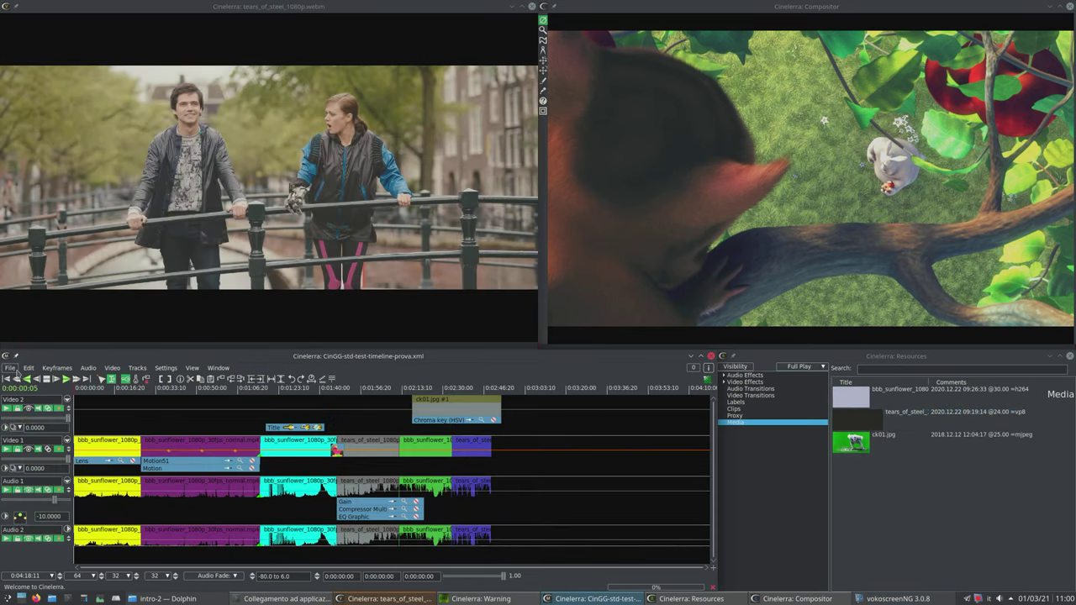
# Open the Render settings for the project over the Viewer, and look through the file formats and FFMPEG container types
pyautogui.click(11, 368)
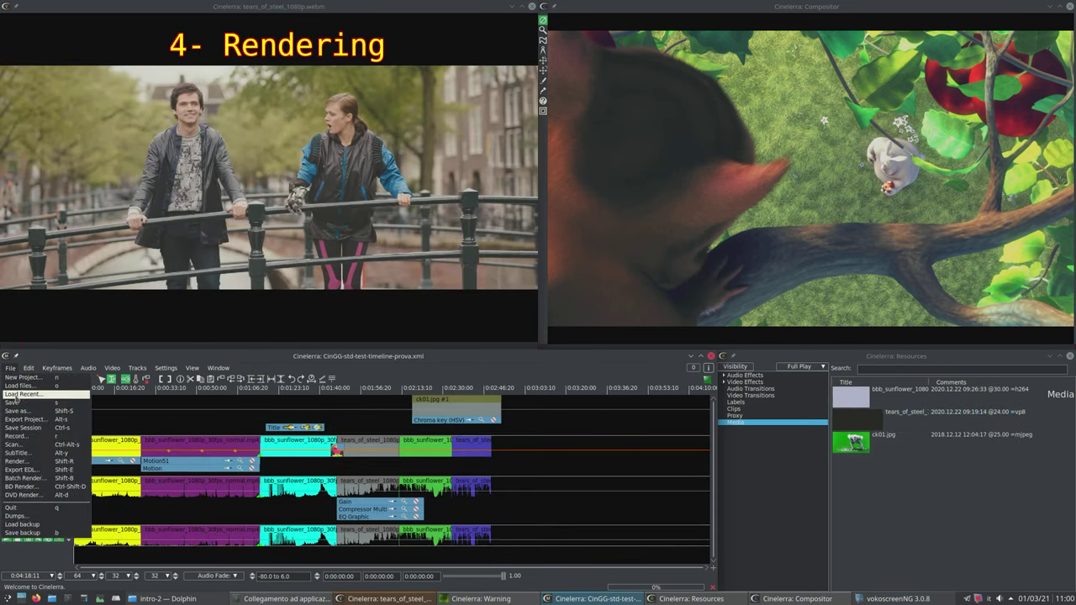
pyautogui.click(29, 461)
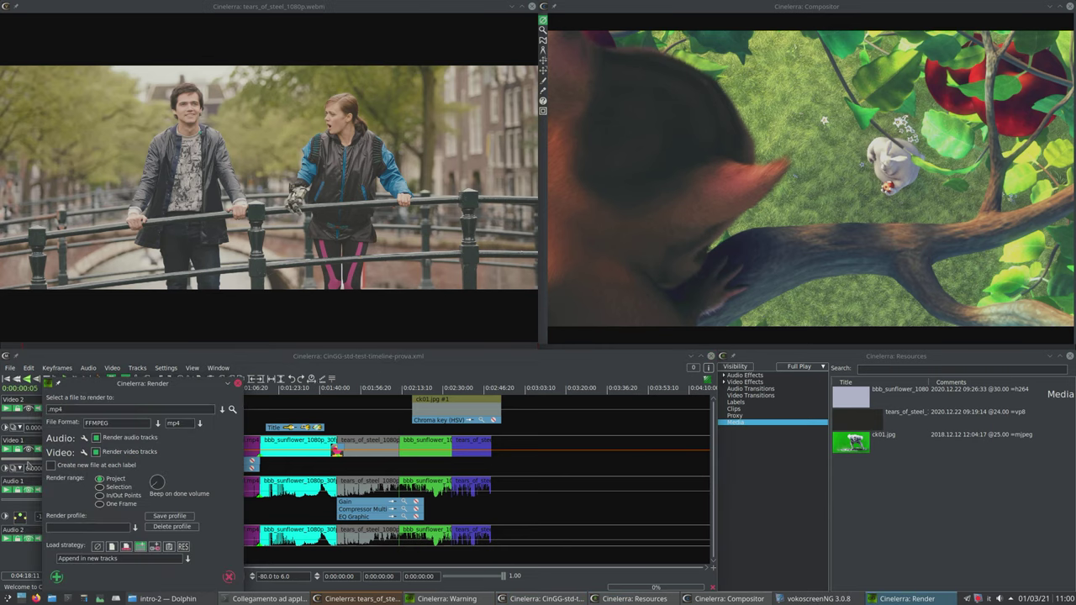
pyautogui.moveTo(118, 385); pyautogui.dragTo(424, 108)
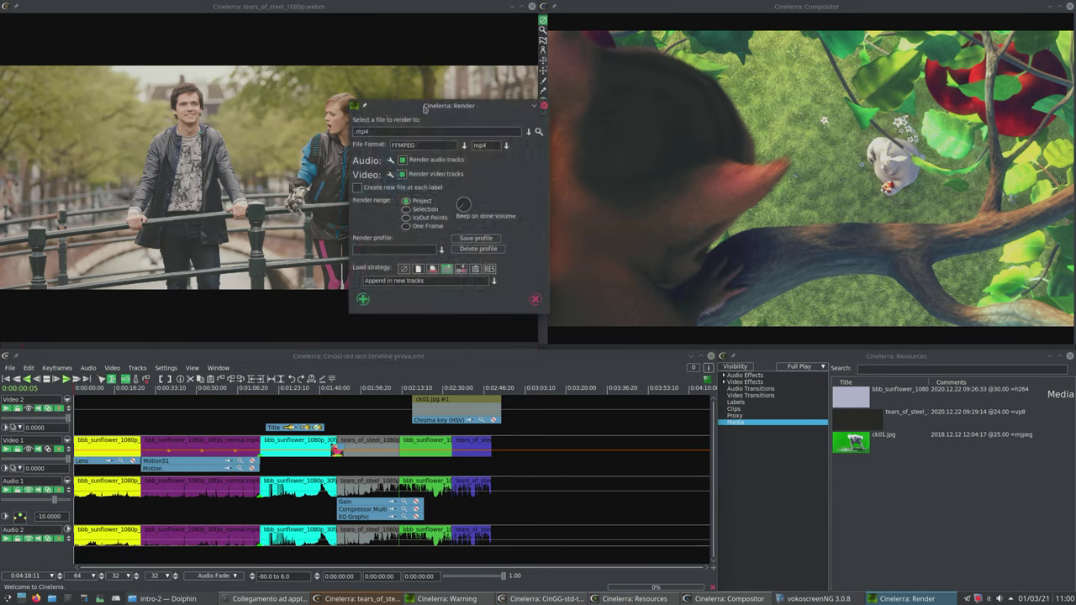
pyautogui.click(463, 146)
pyautogui.click(463, 146)
pyautogui.click(505, 146)
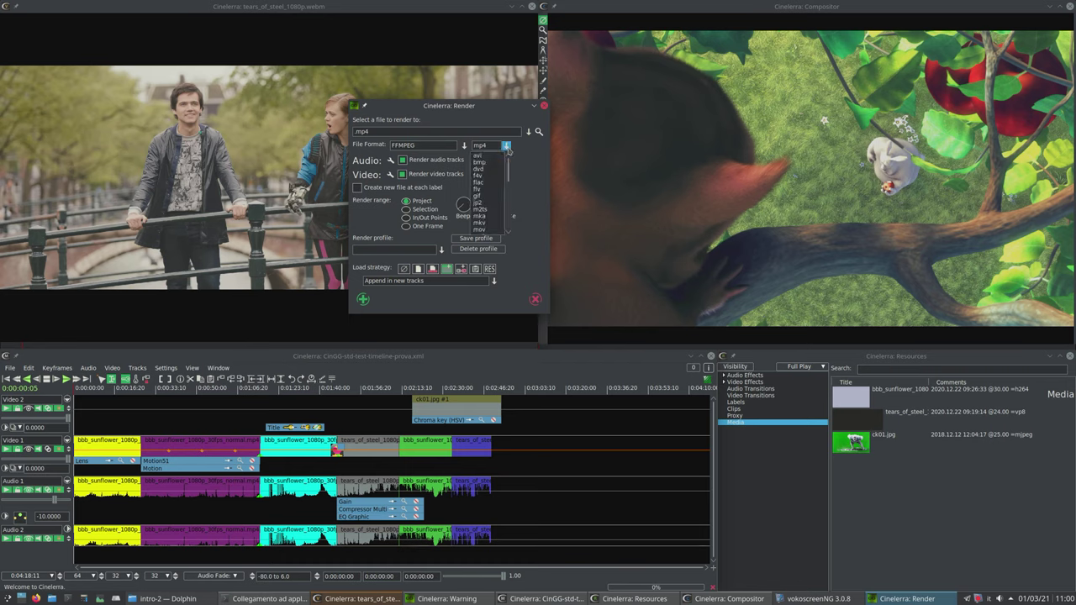
pyautogui.click(507, 148)
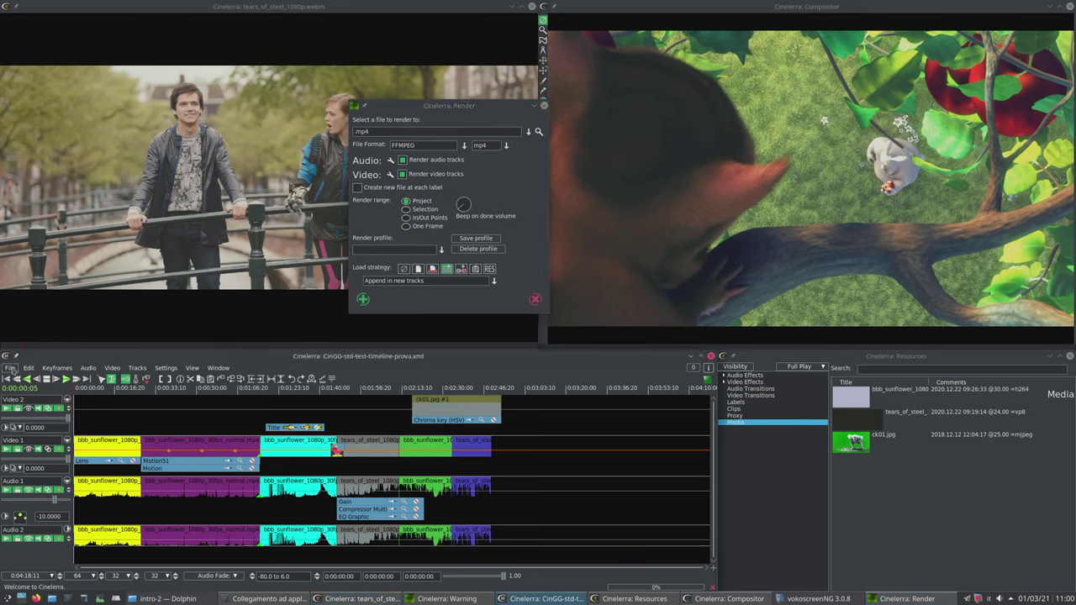
# Open the Blu-ray (BD) render settings and place the Create BD window beside the Render window
pyautogui.click(11, 368)
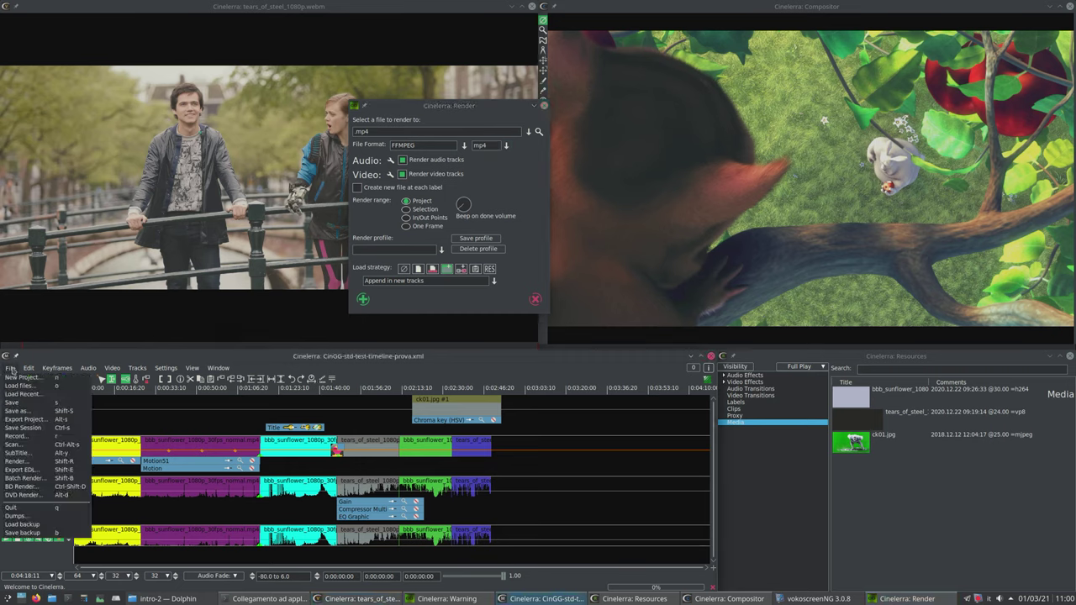
pyautogui.click(23, 487)
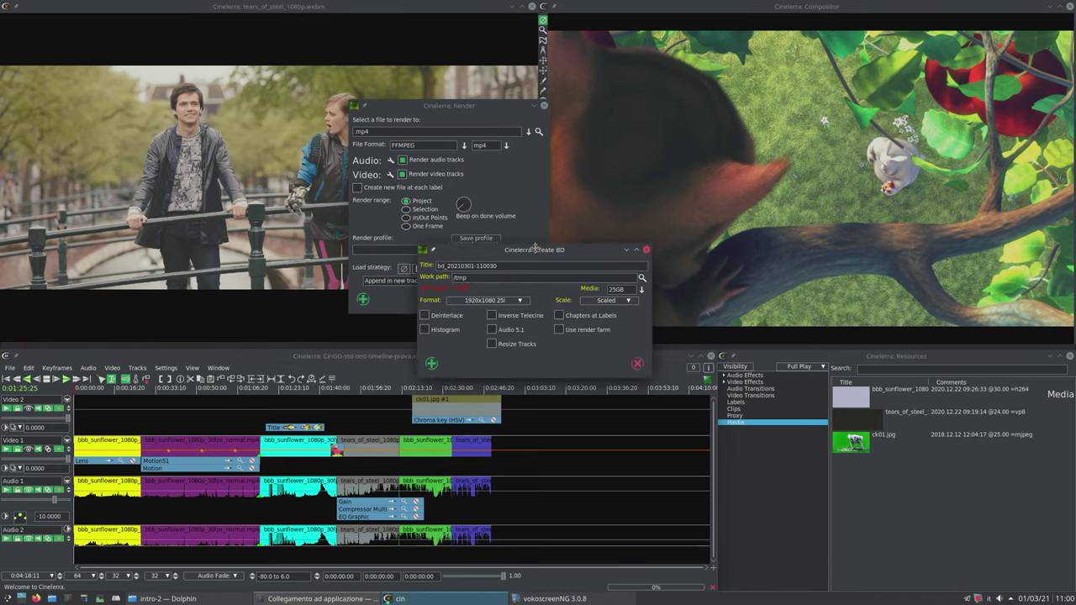
pyautogui.moveTo(535, 249); pyautogui.dragTo(166, 56)
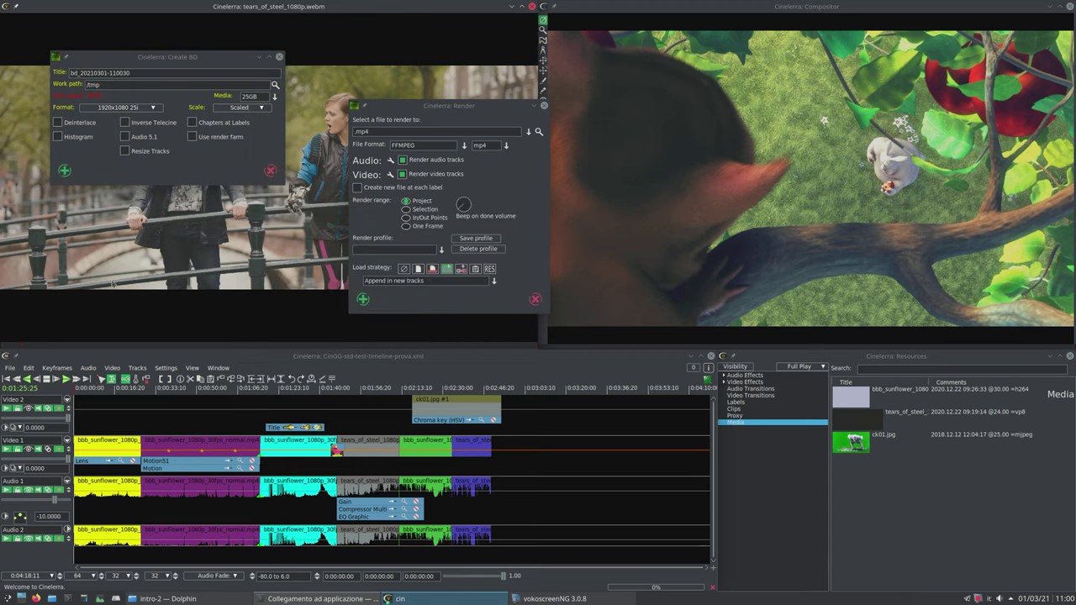
# Open the DVD render settings, place them below the Create BD window, and close both disc dialogs
pyautogui.click(11, 369)
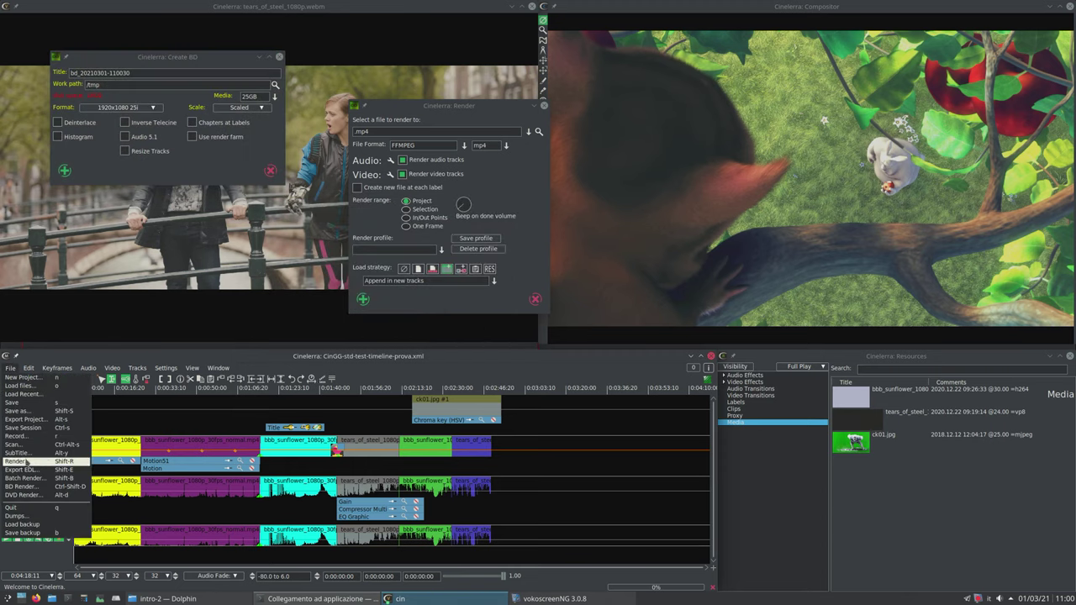
pyautogui.click(26, 496)
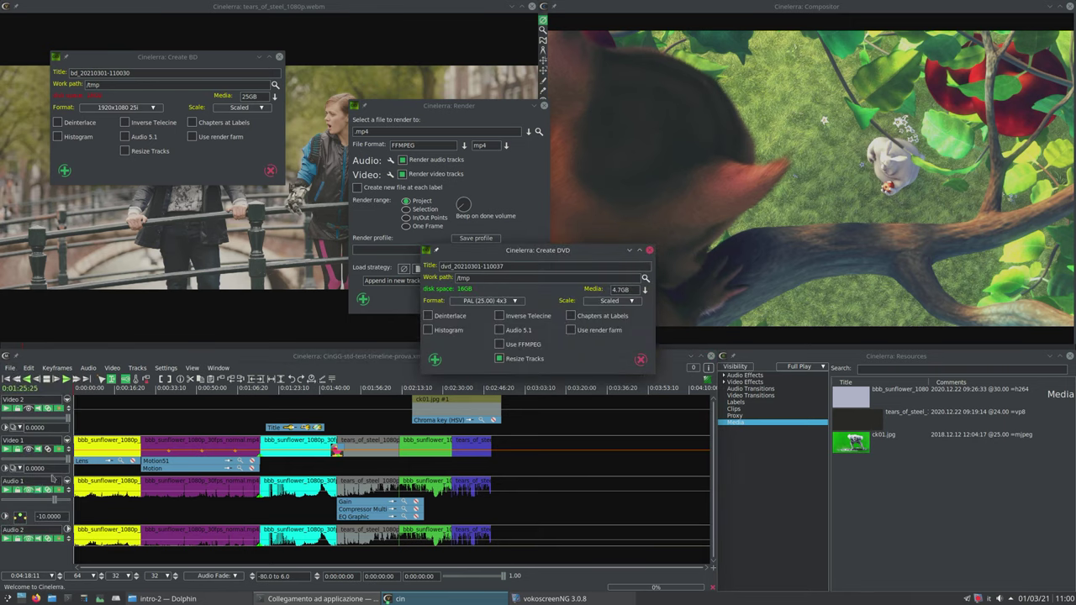
pyautogui.moveTo(562, 254); pyautogui.dragTo(184, 193)
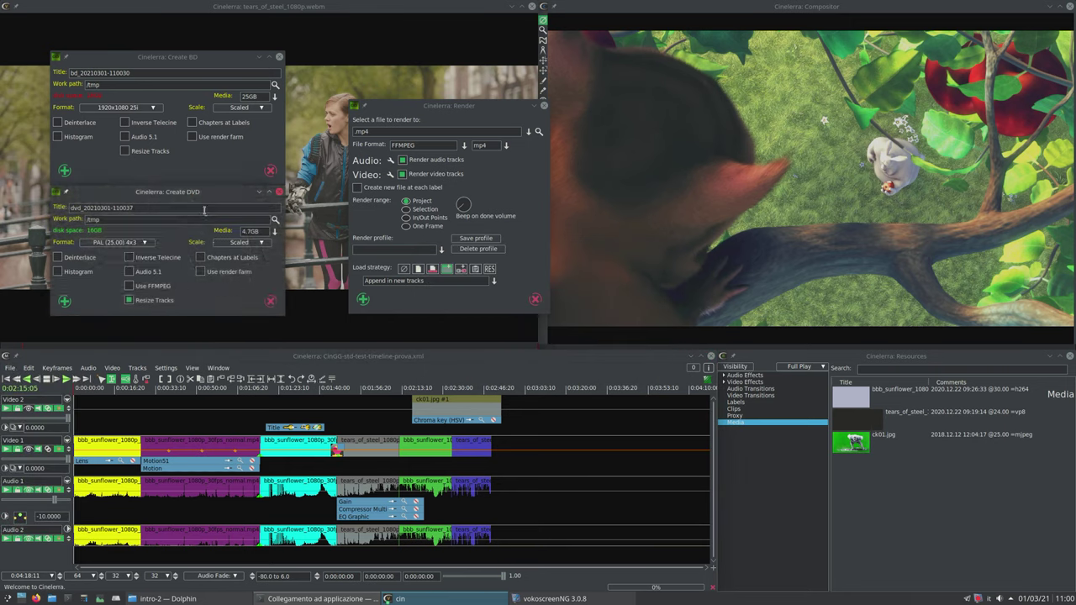
pyautogui.click(278, 57)
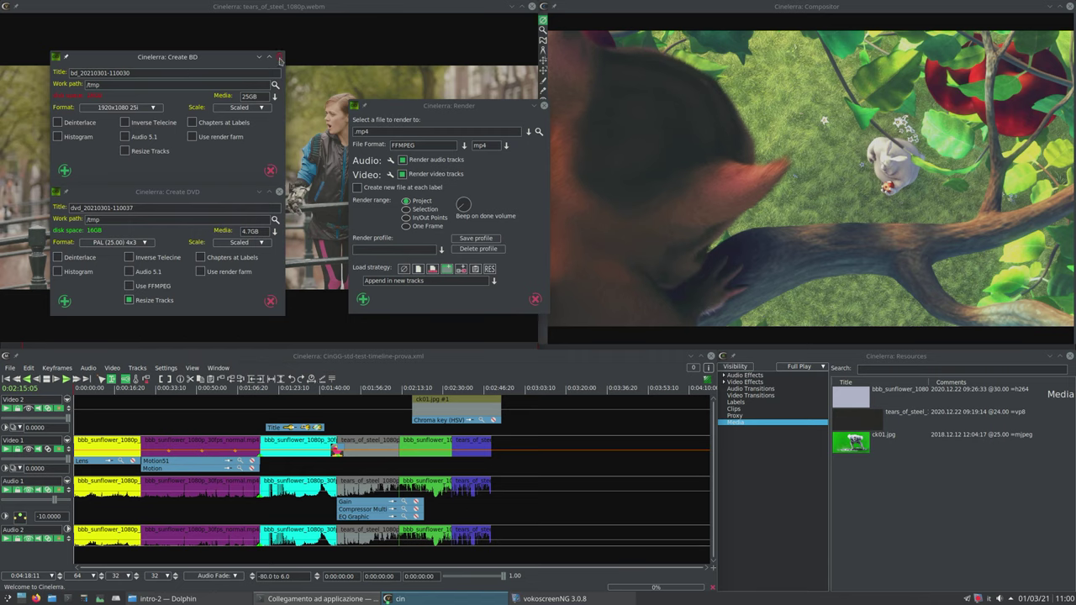
pyautogui.click(279, 191)
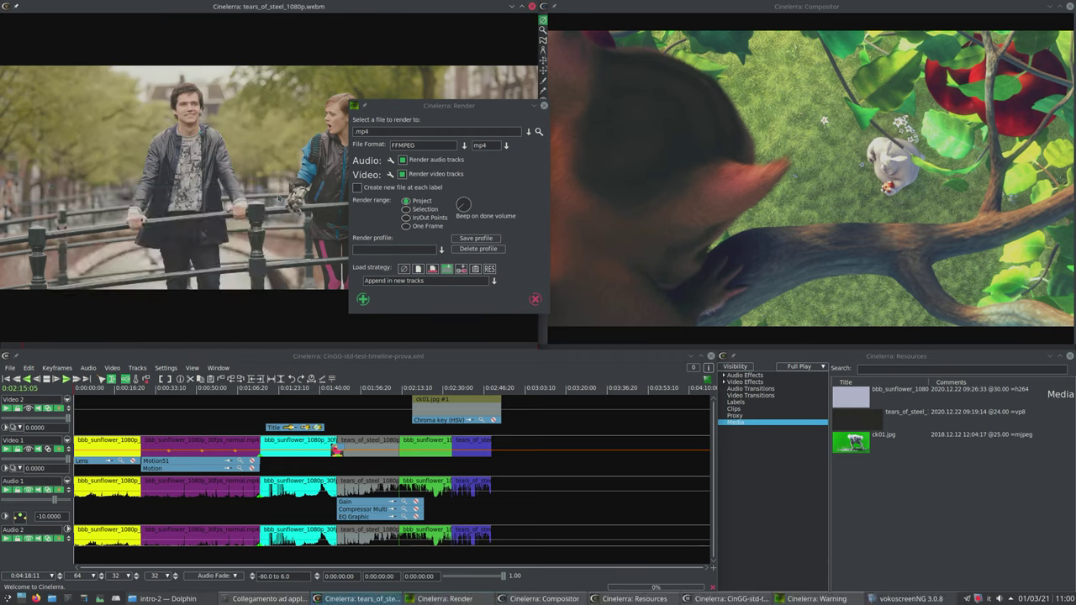
# Look through the FFMPEG container types and the mp4 video compression presets, and cancel the Video Preset dialog
pyautogui.click(505, 145)
pyautogui.moveTo(510, 168)
pyautogui.mouseDown()
pyautogui.moveTo(505, 228)
pyautogui.moveTo(510, 158)
pyautogui.mouseUp()
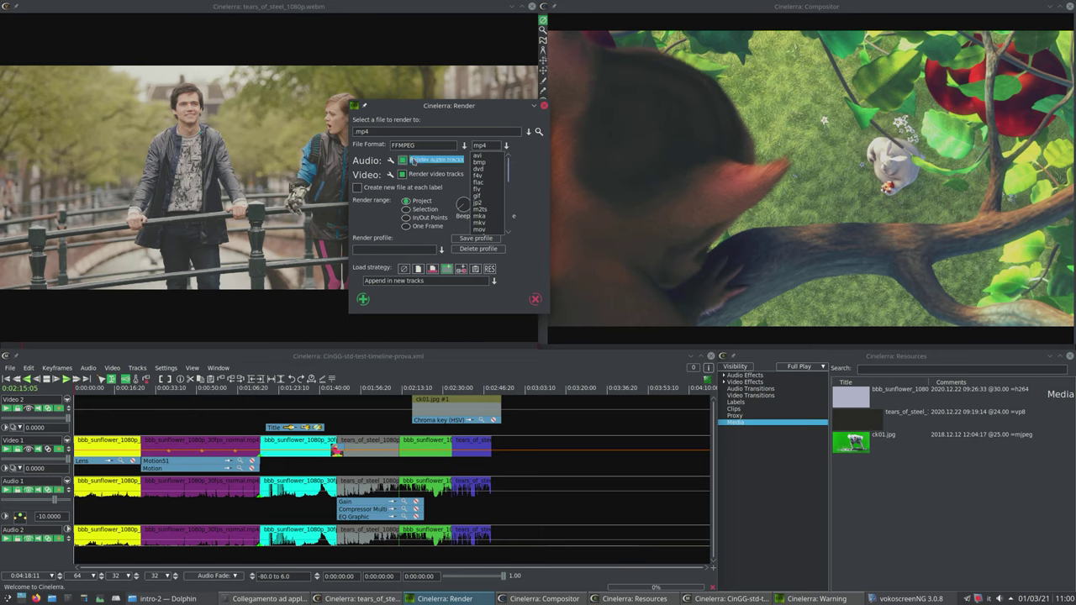
pyautogui.click(390, 173)
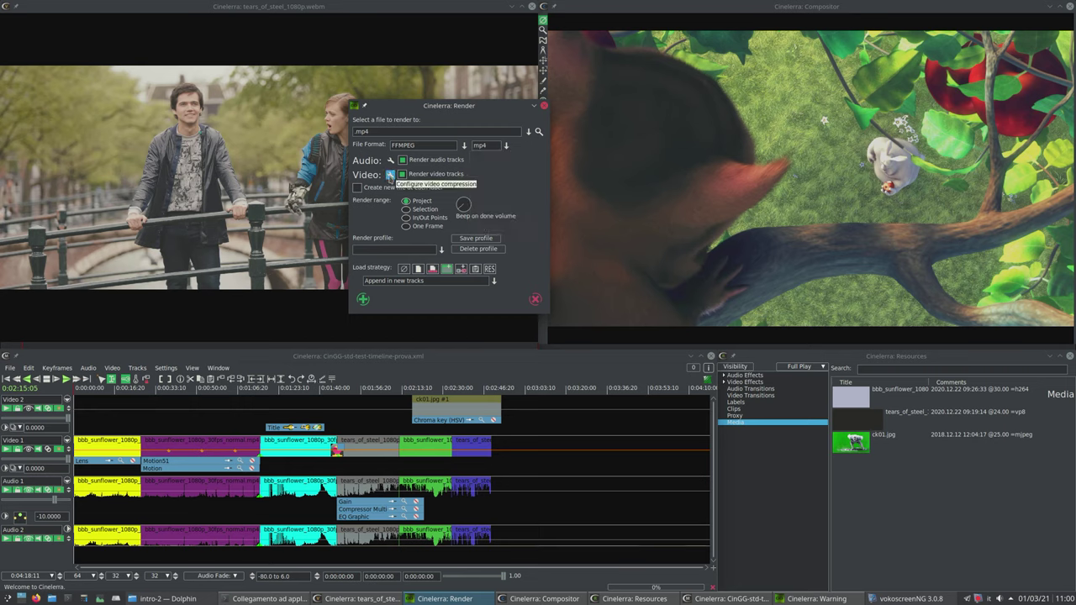
pyautogui.click(390, 174)
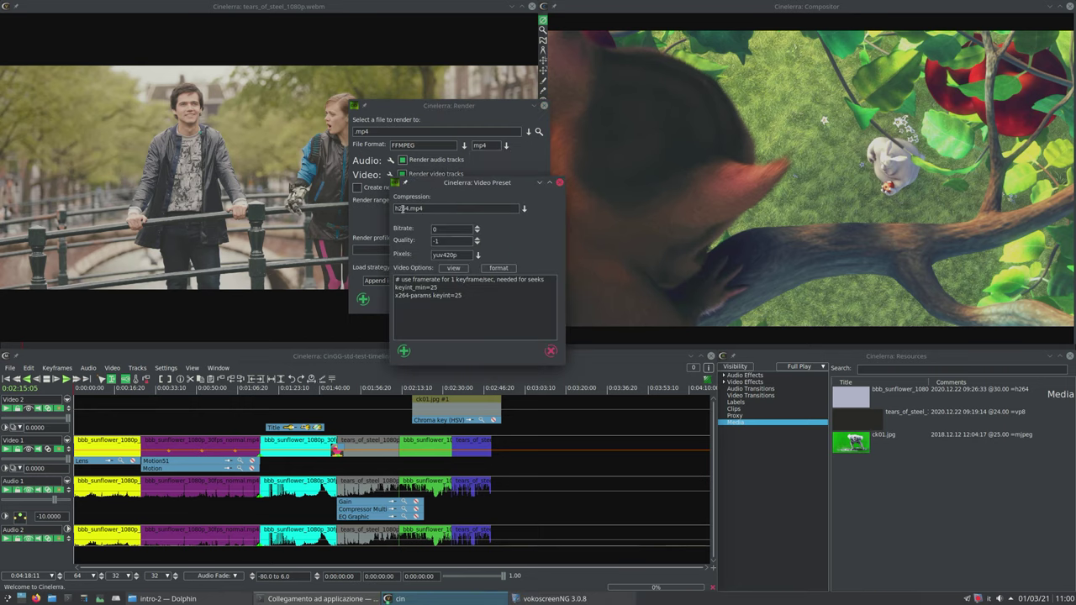
pyautogui.click(523, 209)
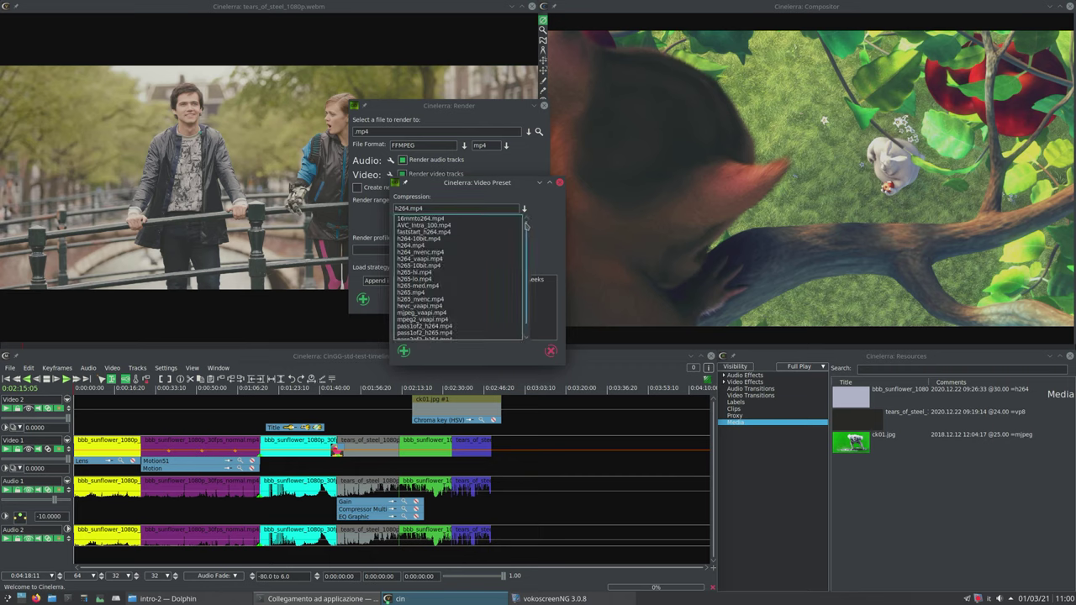
pyautogui.moveTo(526, 236)
pyautogui.mouseDown()
pyautogui.moveTo(521, 289)
pyautogui.moveTo(533, 227)
pyautogui.mouseUp()
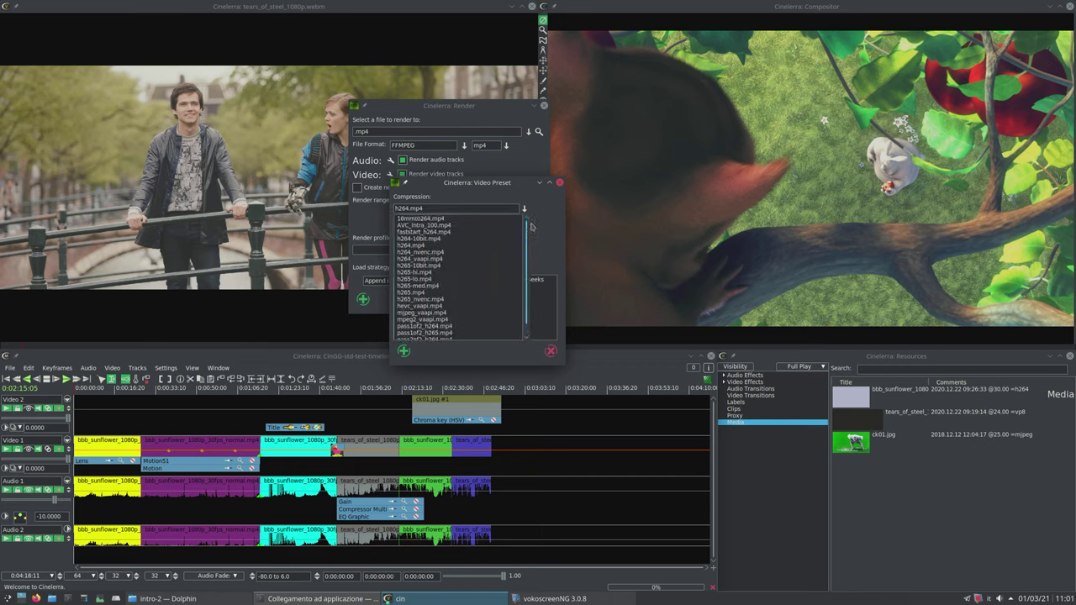
pyautogui.click(550, 352)
pyautogui.click(550, 352)
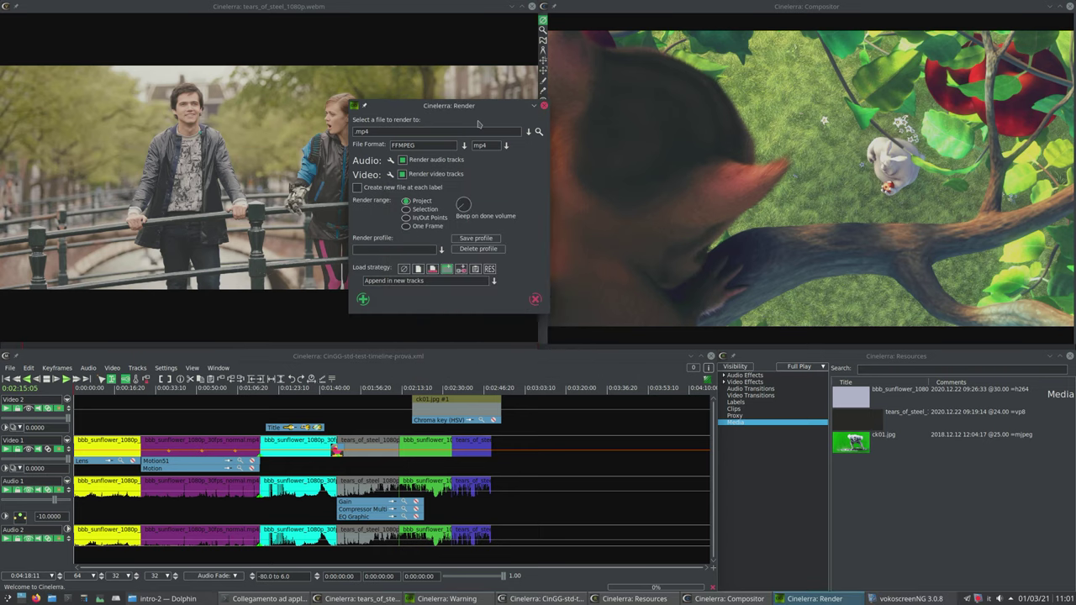
# Set the FFMPEG container type to mov, try the dnxhr_444.mov video compression preset, and cancel the Video Preset dialog
pyautogui.click(506, 145)
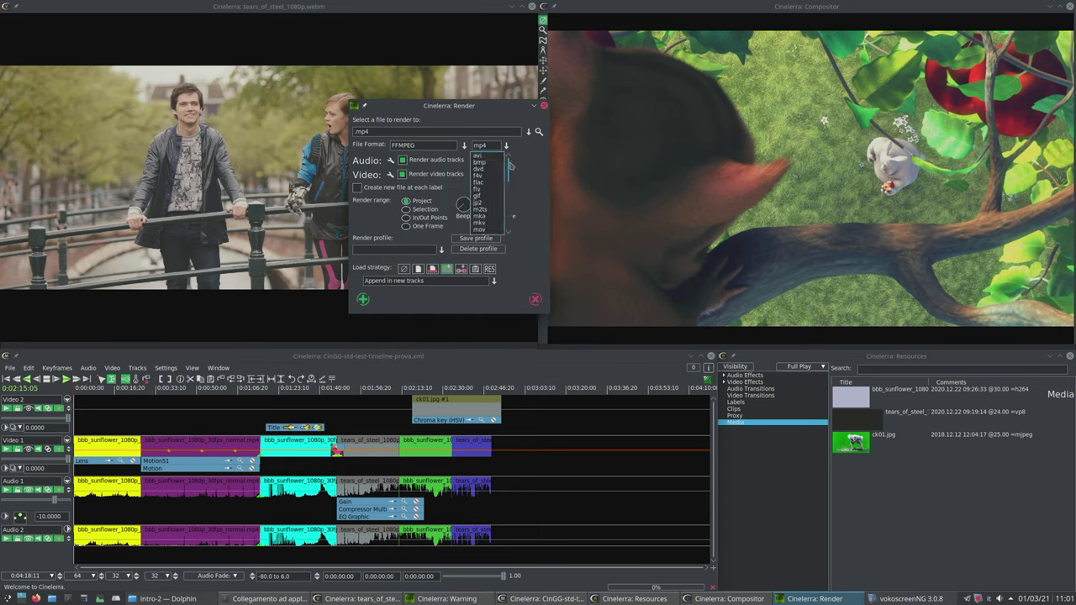
pyautogui.scroll(-1, 483, 206)
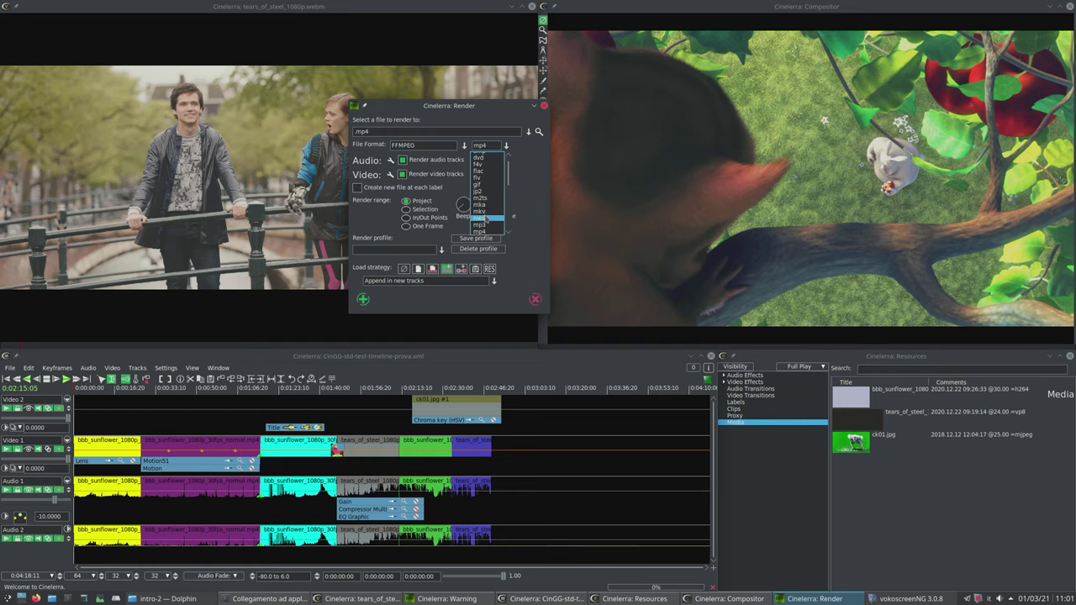
pyautogui.click(485, 218)
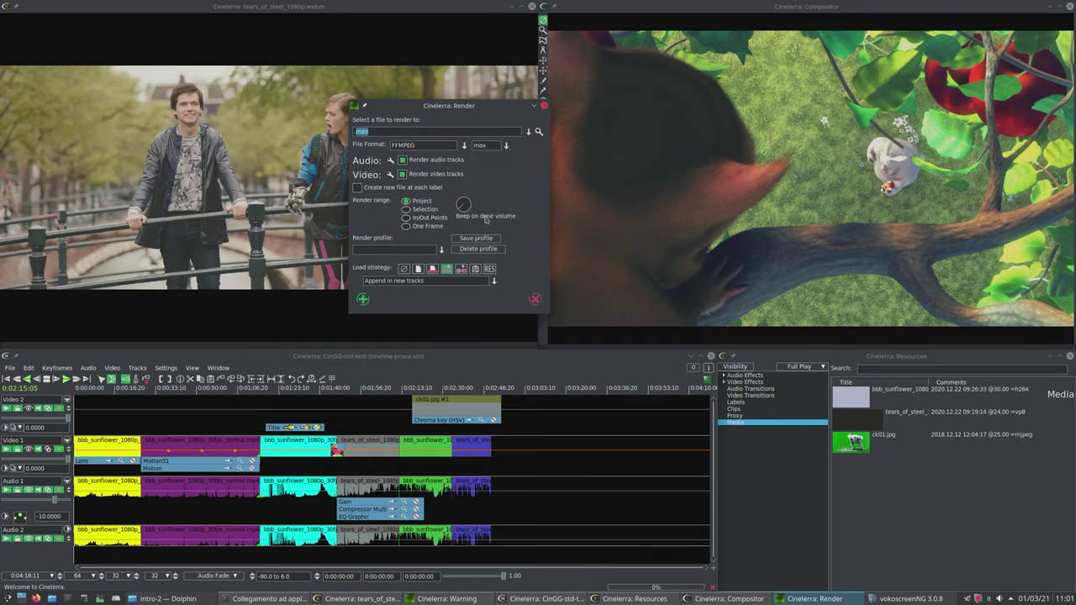
pyautogui.click(390, 174)
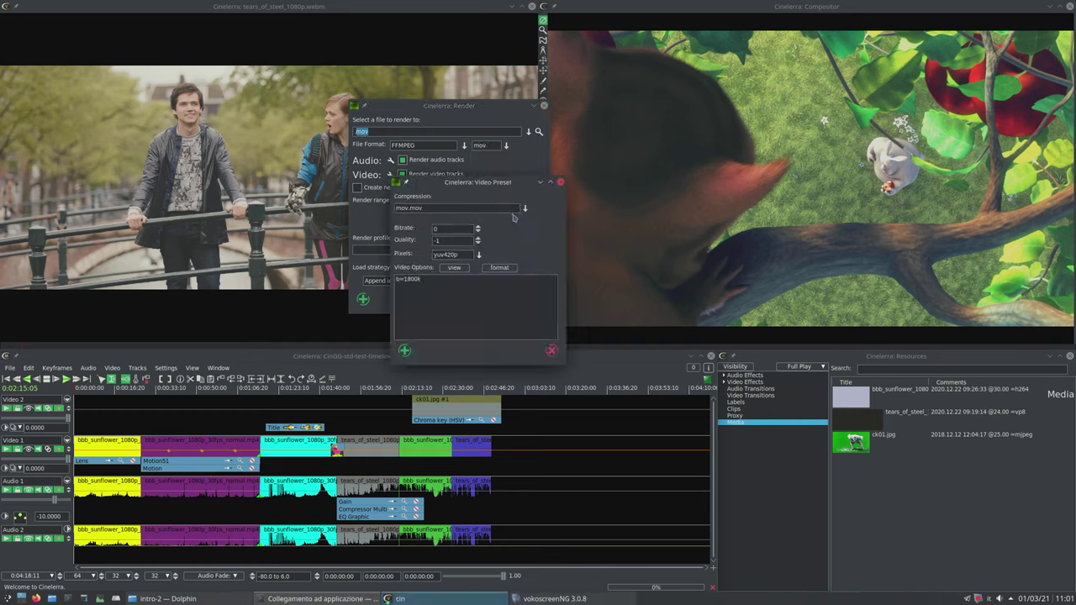
pyautogui.click(525, 208)
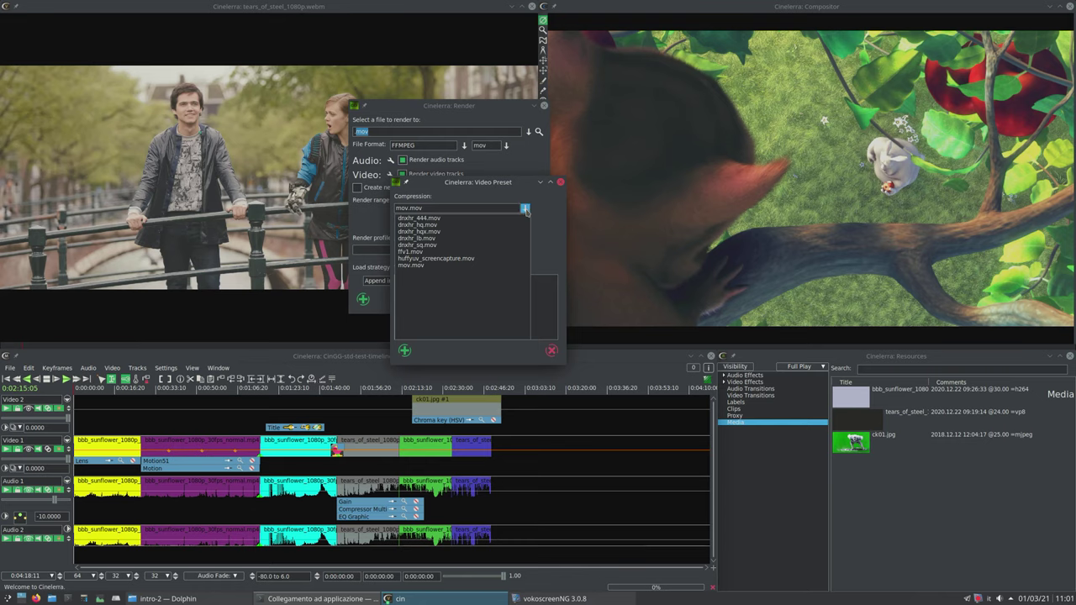
pyautogui.click(454, 219)
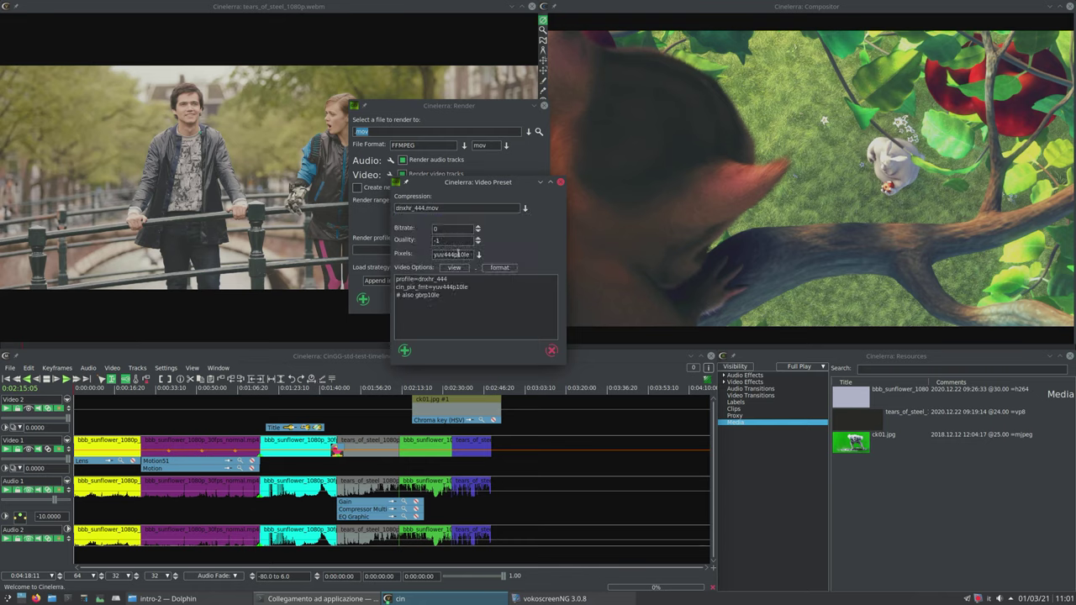
pyautogui.click(551, 350)
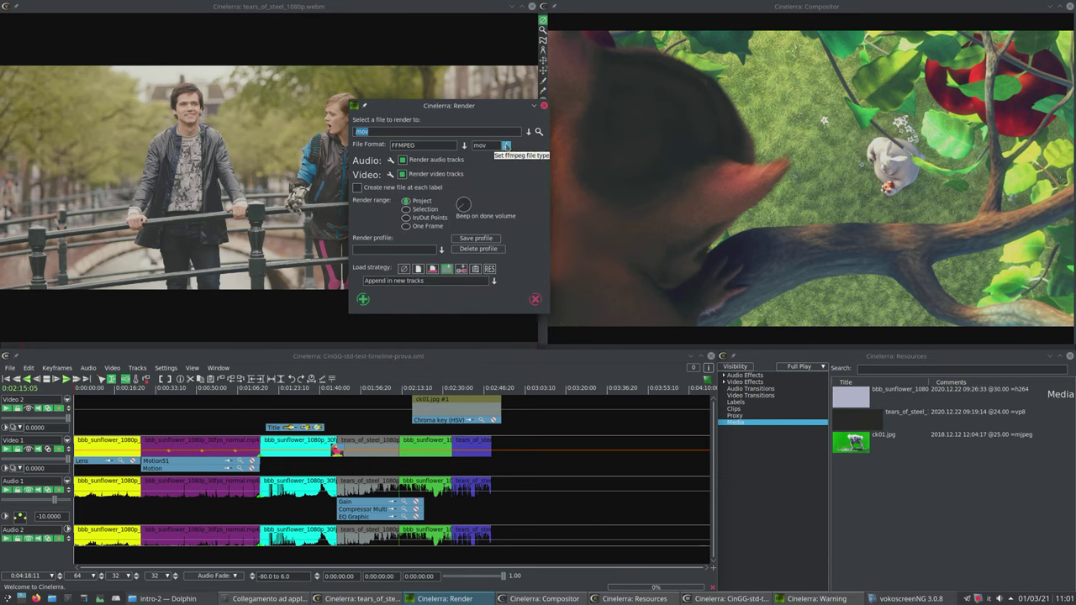
# Look through the FFMPEG container types once more, and close the Render window without rendering
pyautogui.click(506, 145)
pyautogui.click(490, 231)
pyautogui.click(534, 300)
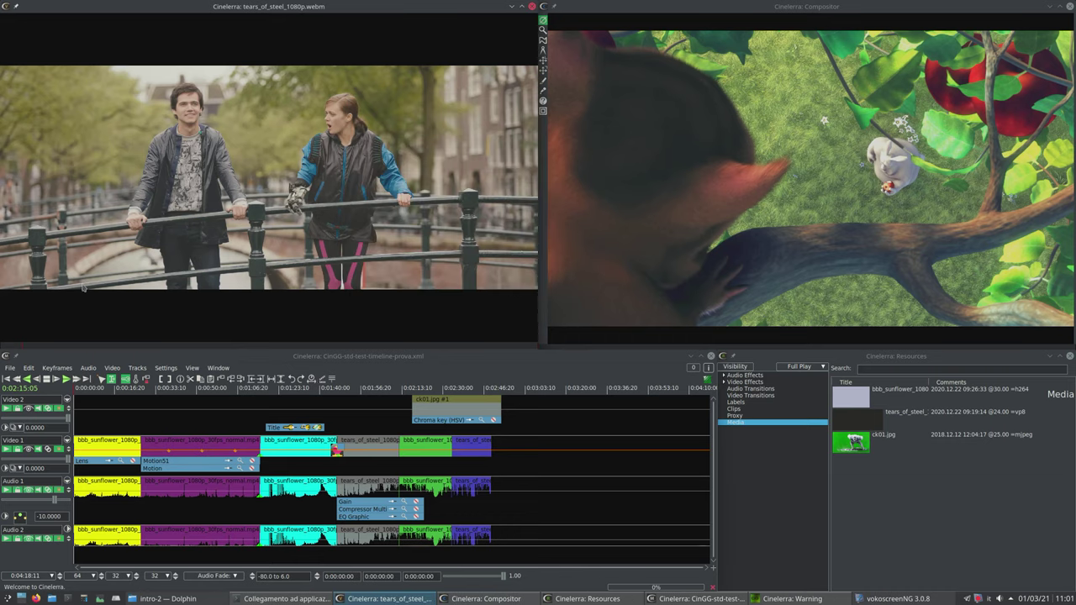